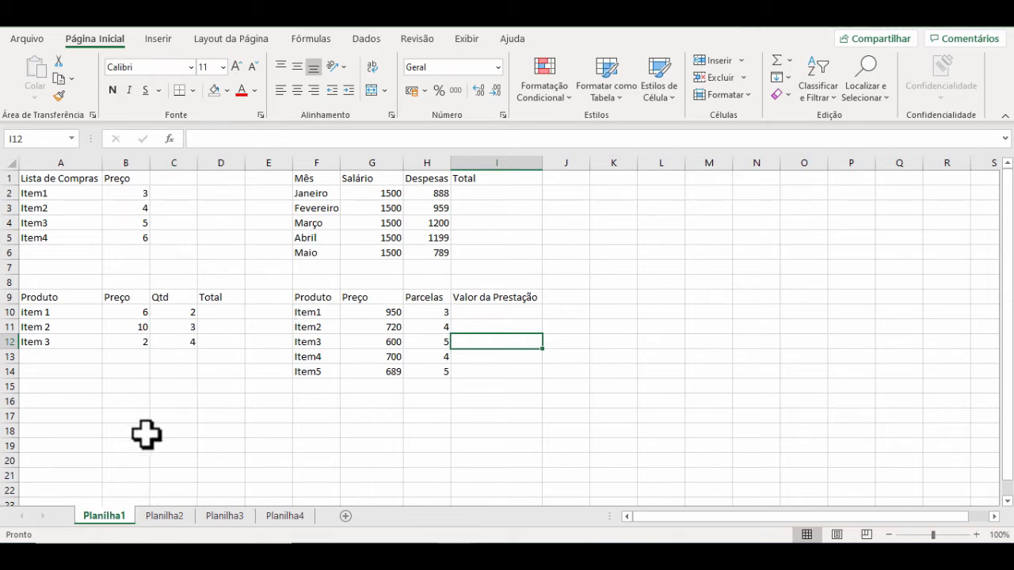
Step: Look through the sheets Planilha2, Planilha3 and Planilha4, and return to Planilha1
click(169, 516)
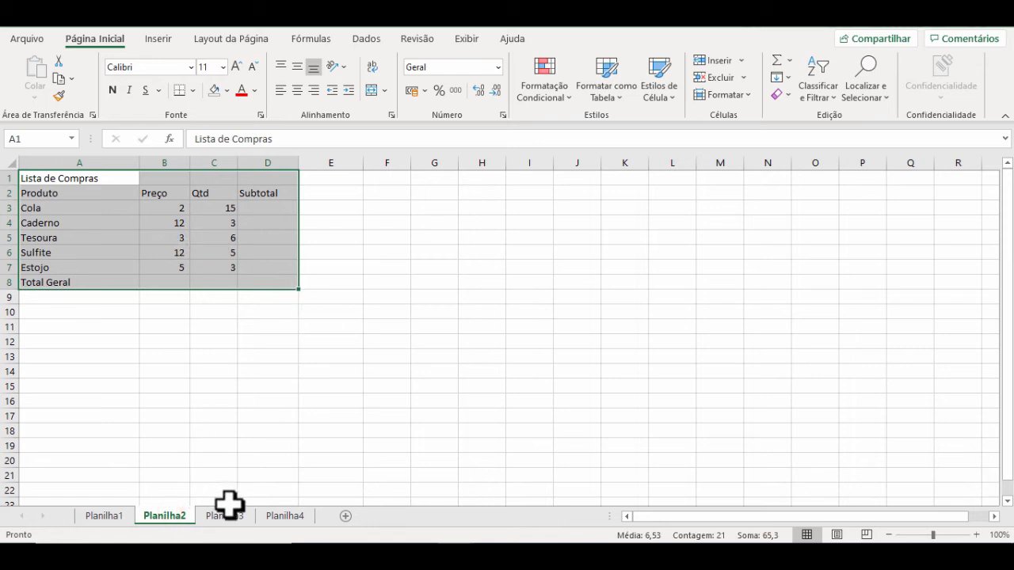
click(229, 516)
click(281, 517)
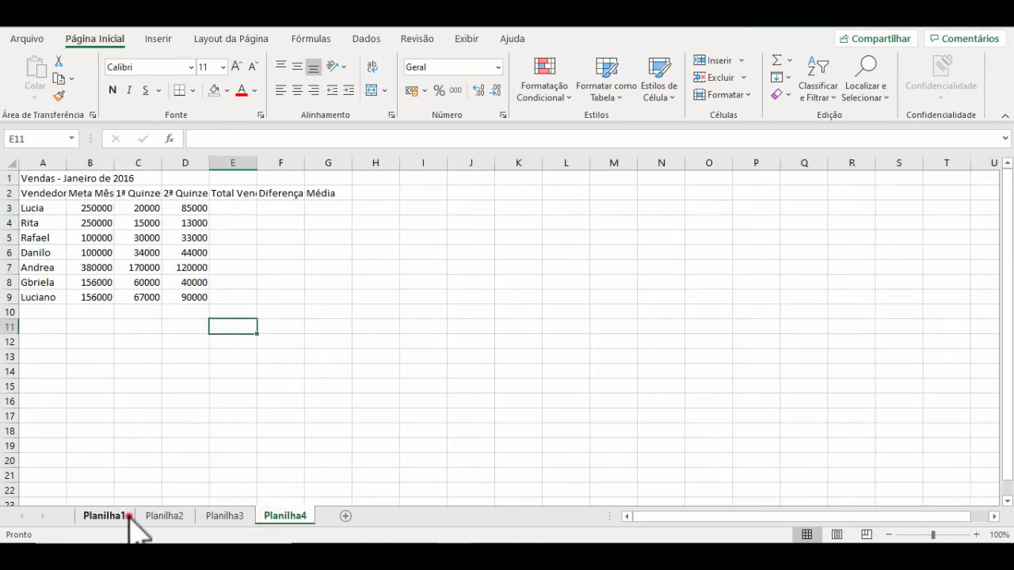
click(127, 518)
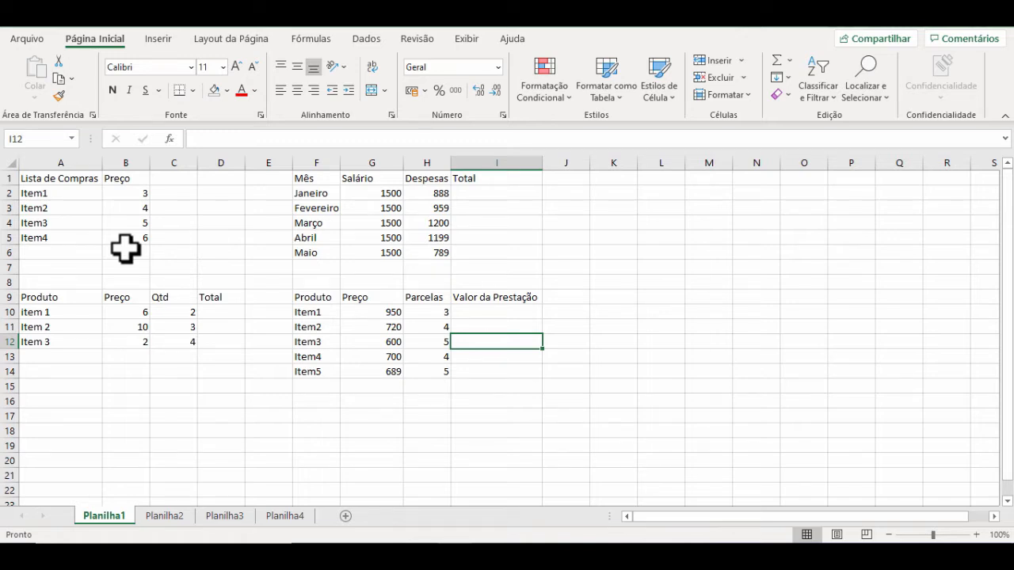
Step: Apply the accounting currency format (R$) to the shopping list prices in B2:B5
click(131, 192)
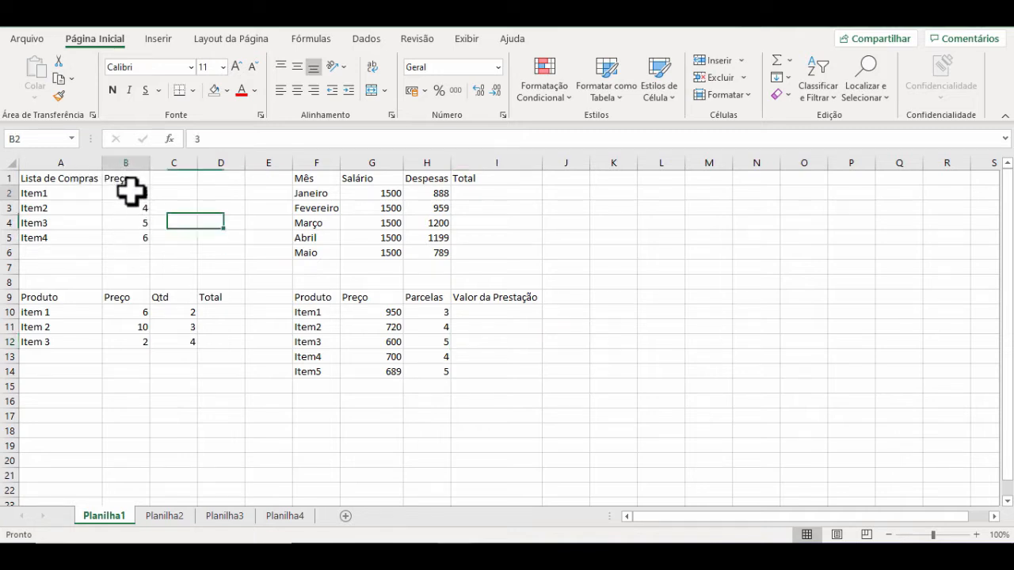
drag(131, 191, 133, 240)
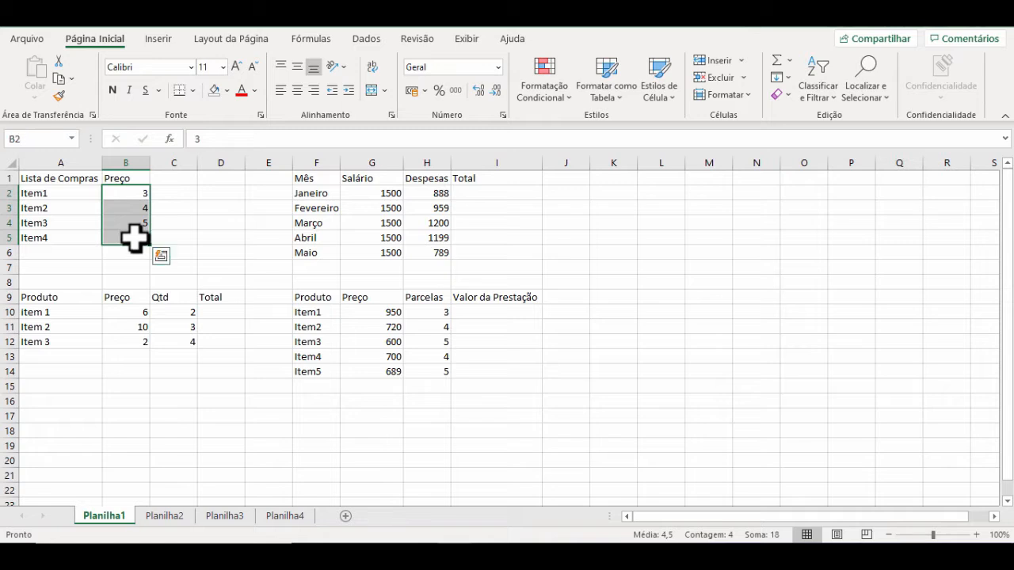
click(412, 90)
Step: Enter the label "Total" in A6, below the last item of the shopping list
click(72, 255)
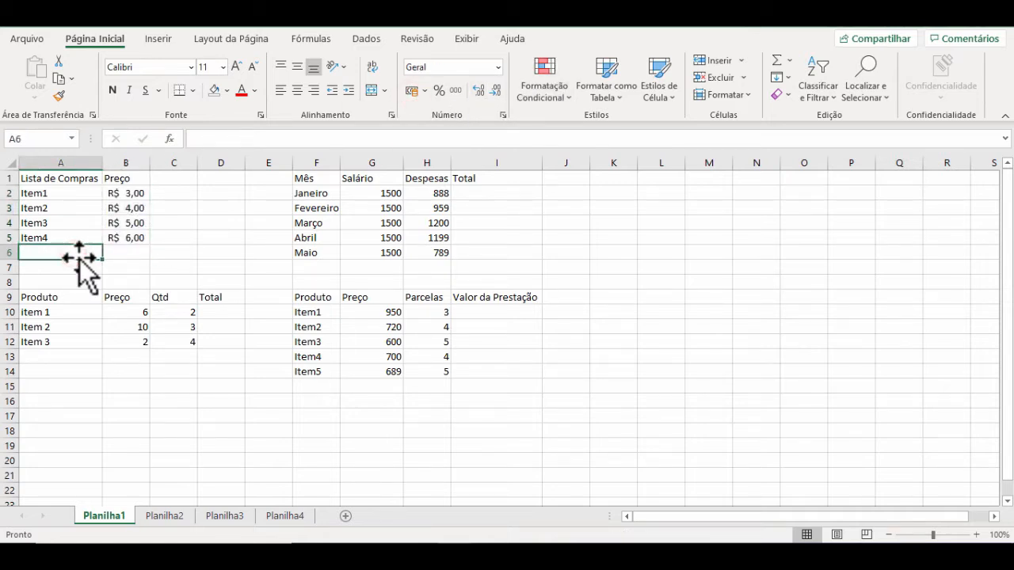
text(T)
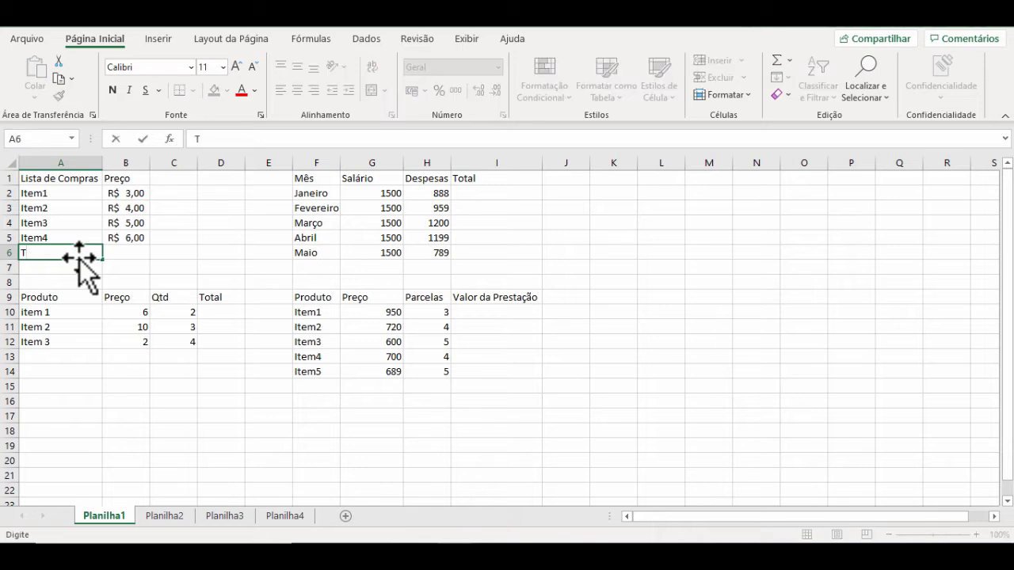
text(otal)
Step: Add the four prices in B6 with the formula =B2+B3+B4+B5, and adjust column B's width to fit the total
click(141, 250)
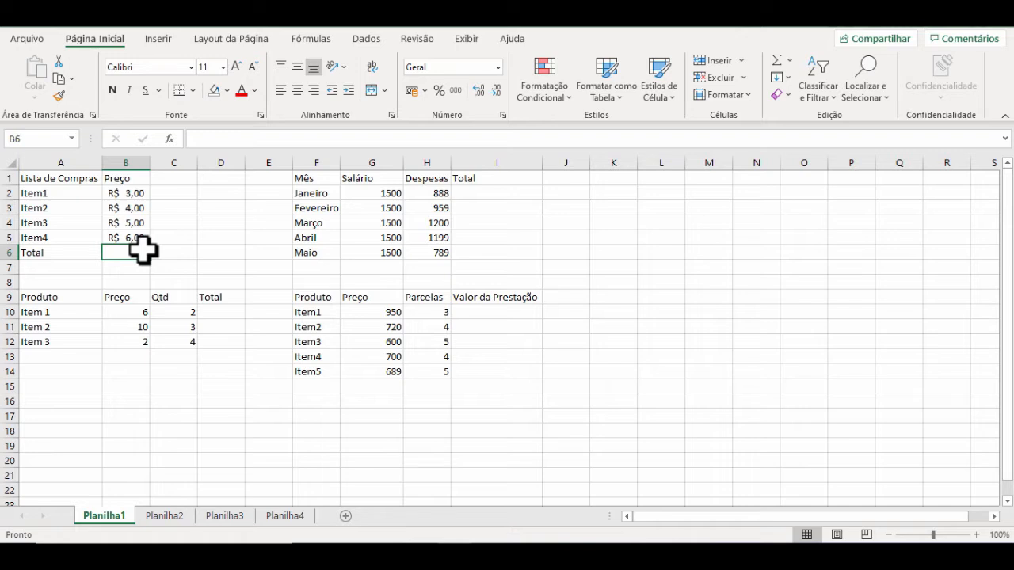
text(=)
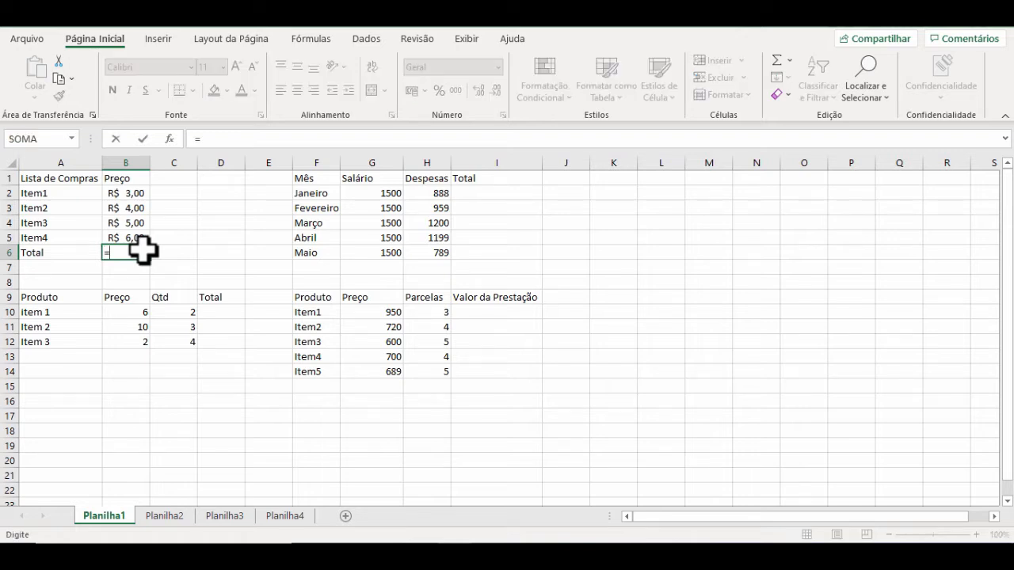
click(130, 192)
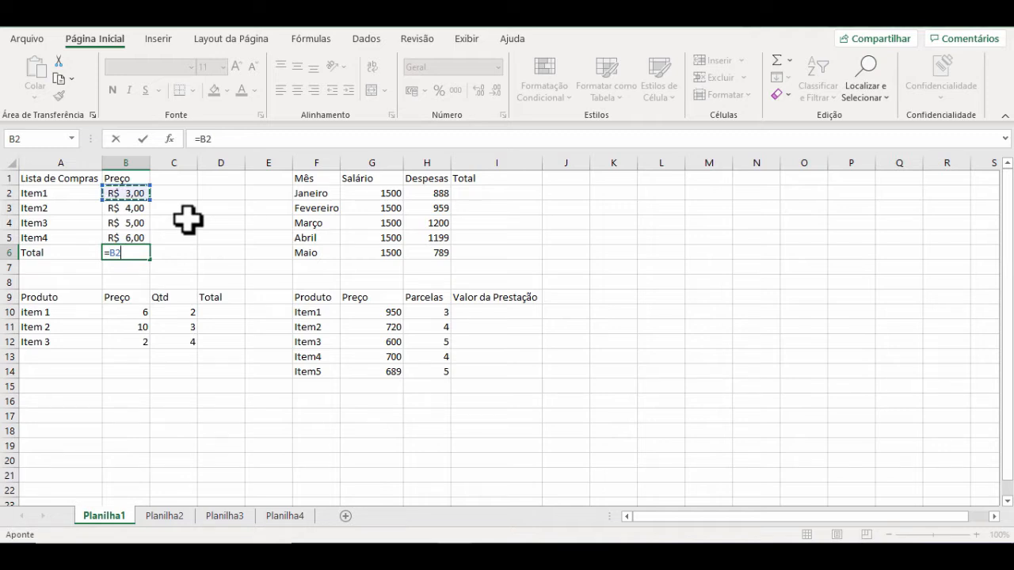
text(+)
click(135, 207)
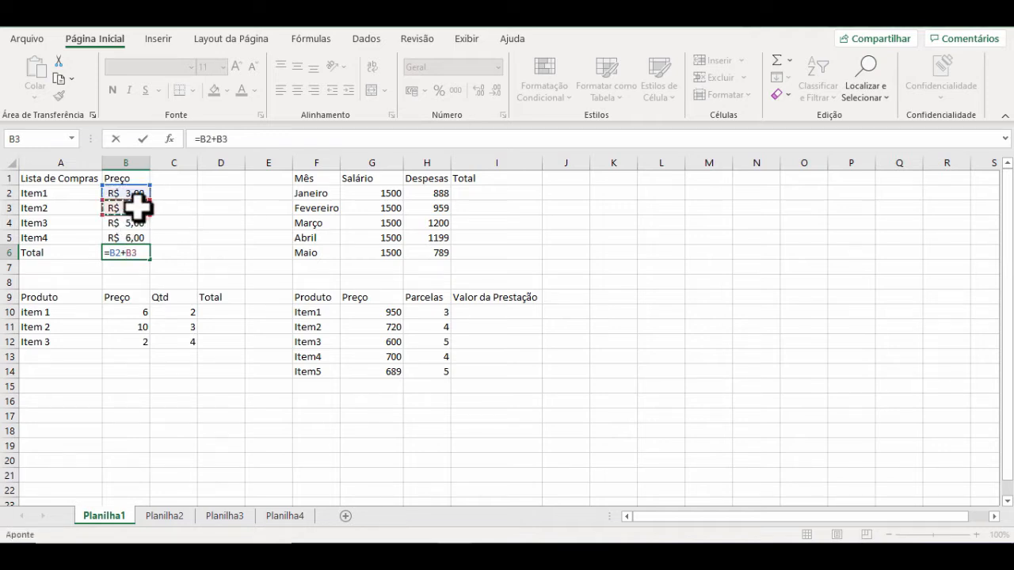
text(+)
click(136, 224)
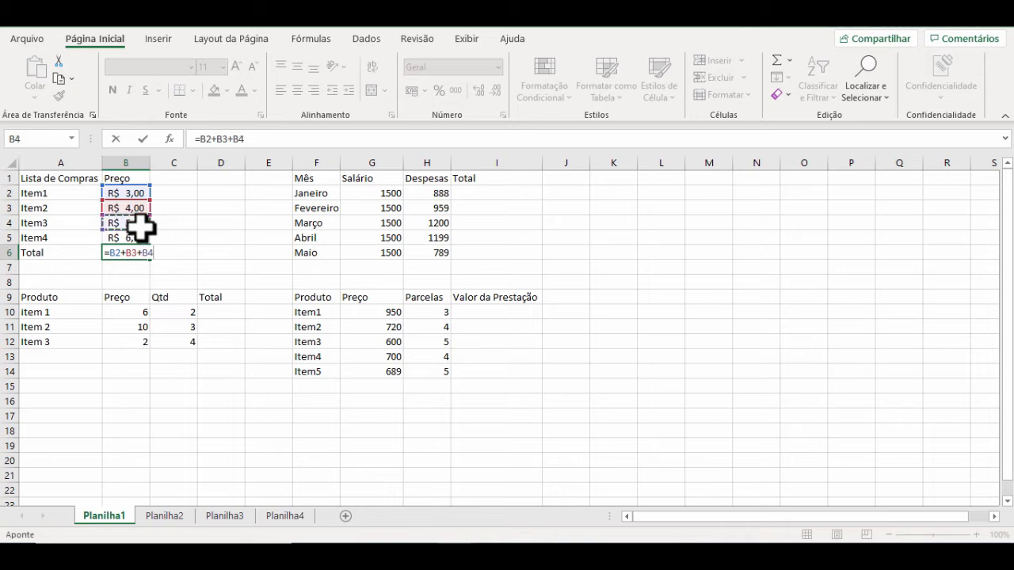
text(+)
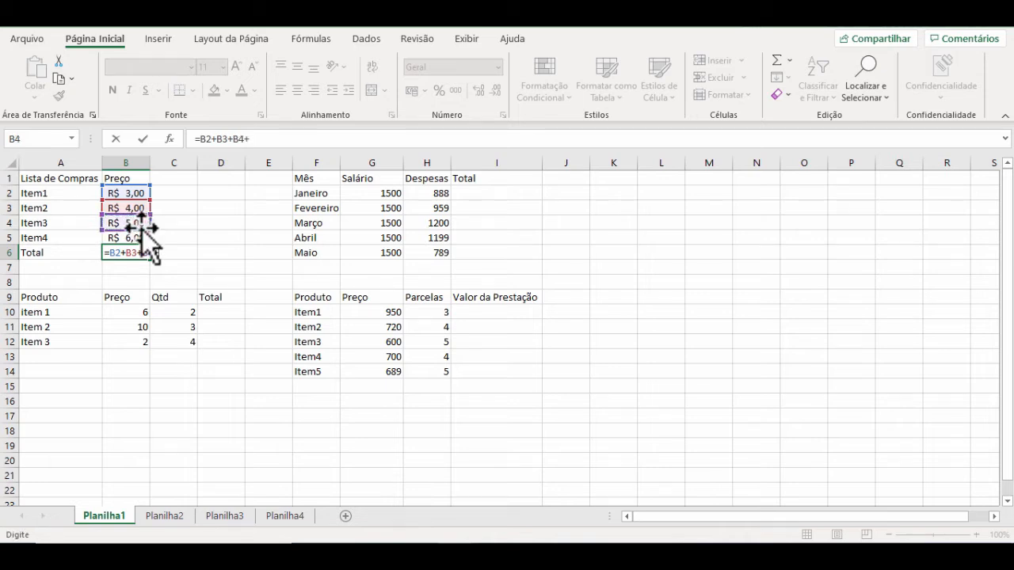
click(137, 238)
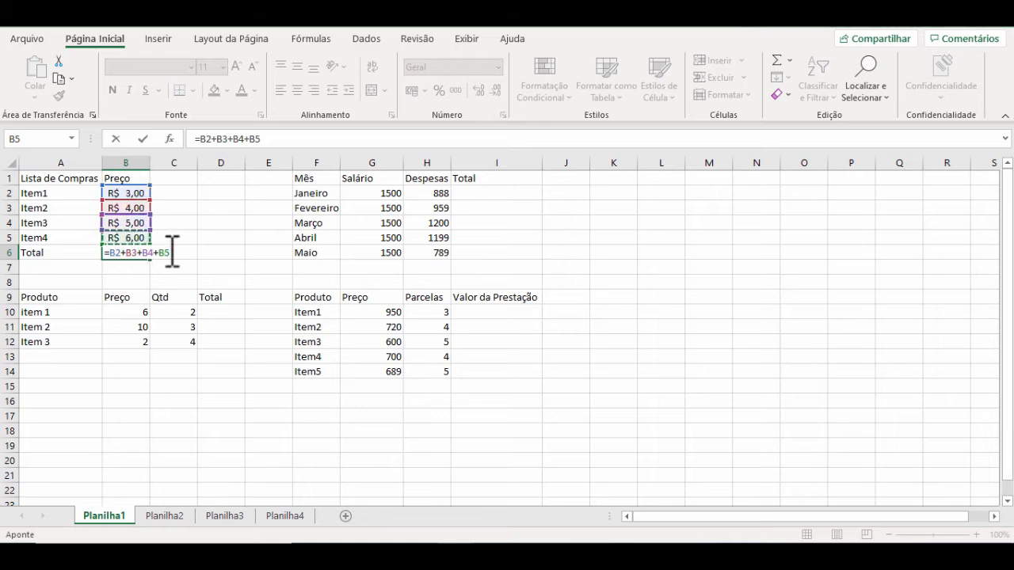
key(Return)
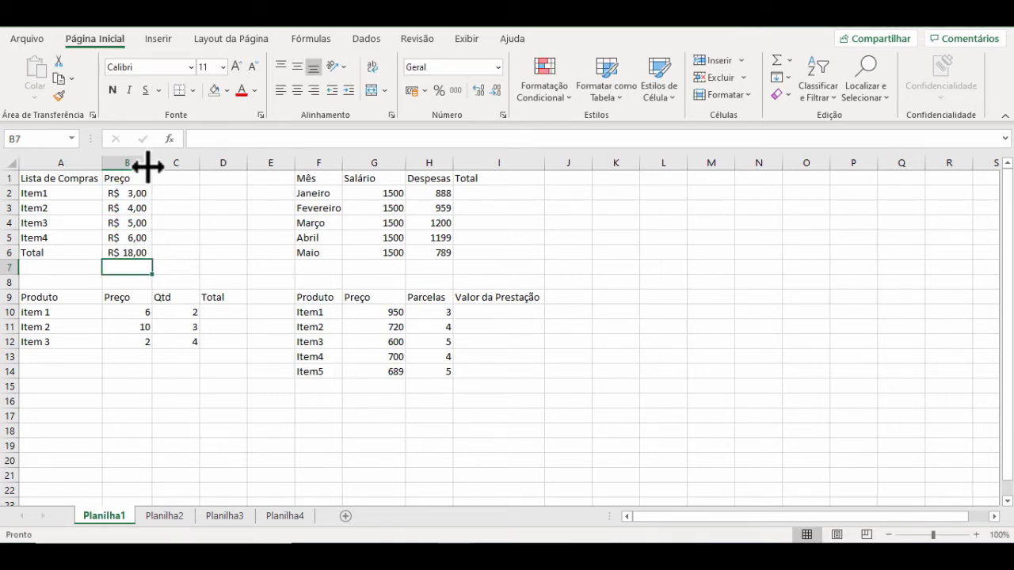
drag(152, 164, 146, 159)
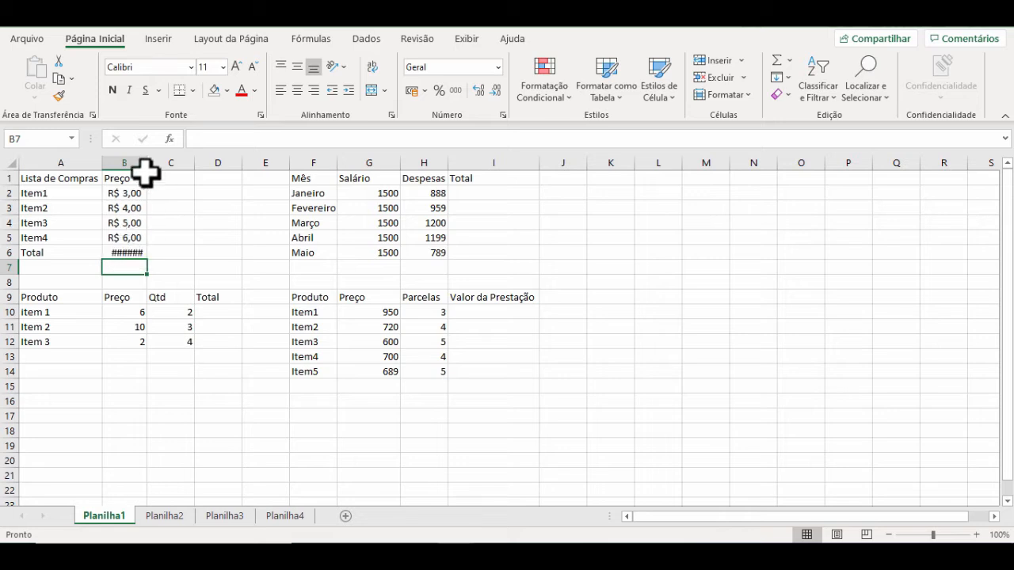
drag(146, 162, 156, 162)
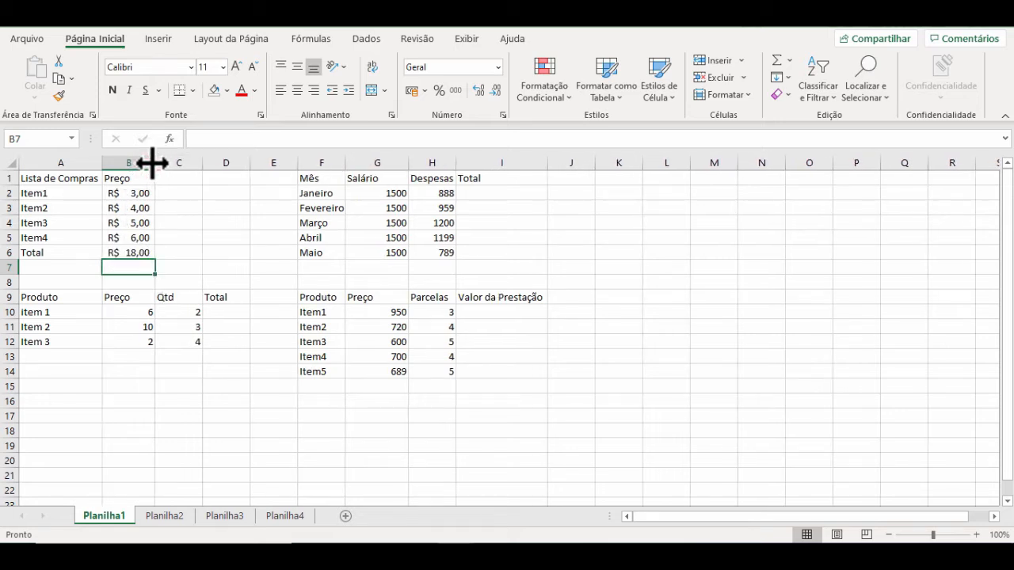
Step: Shorten the total formula in B6 to =B2+B3+B4, and select B2:B4 to compare the sum
double_click(135, 253)
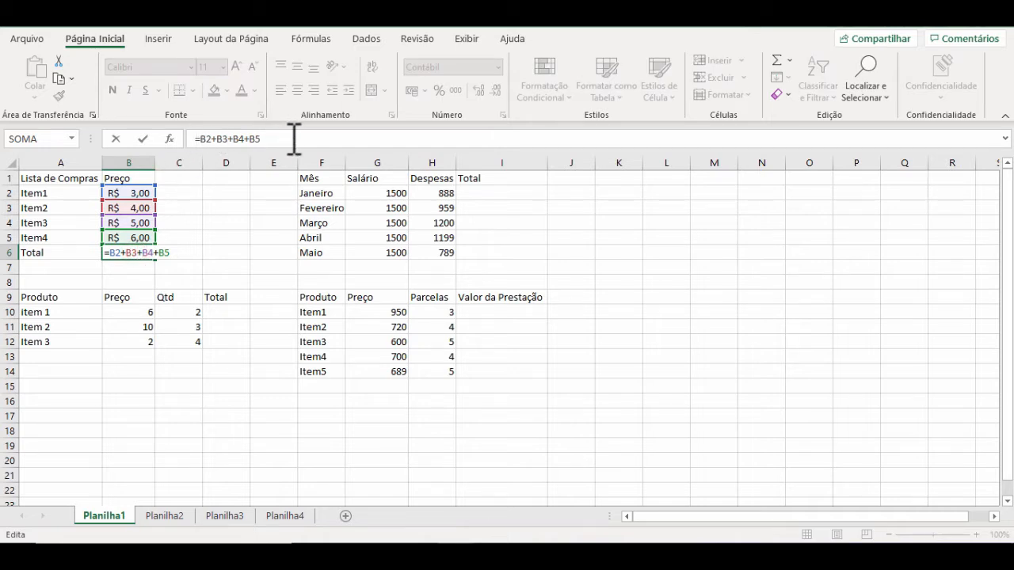
click(293, 140)
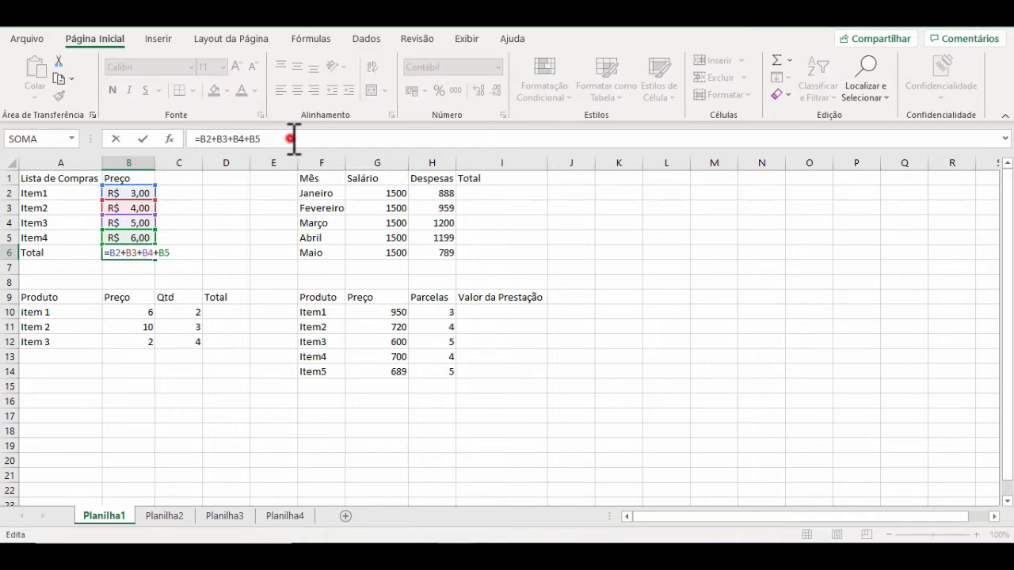
click(232, 139)
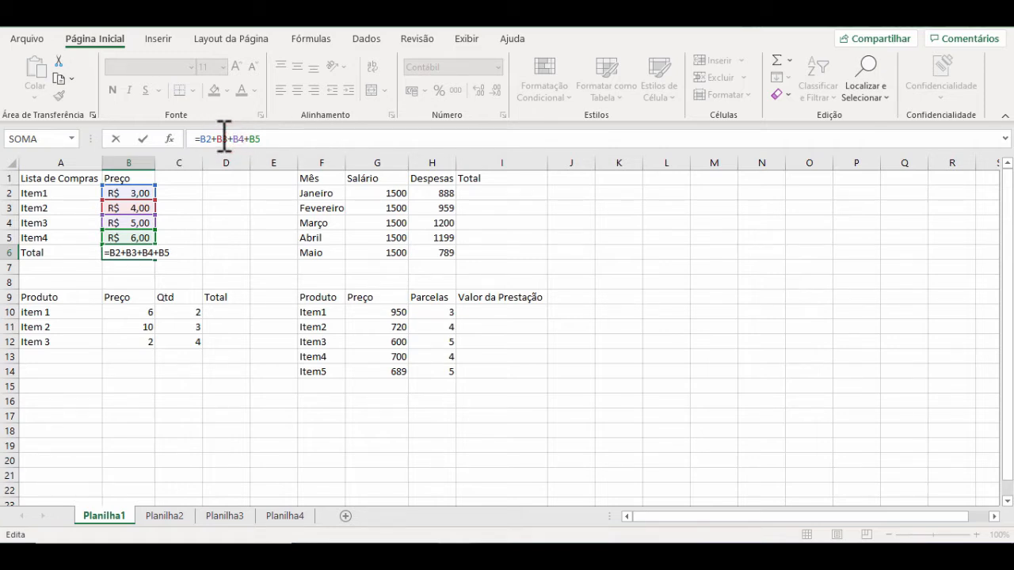
click(269, 139)
key(BackSpace)
key(BackSpace)
key(BackSpace)
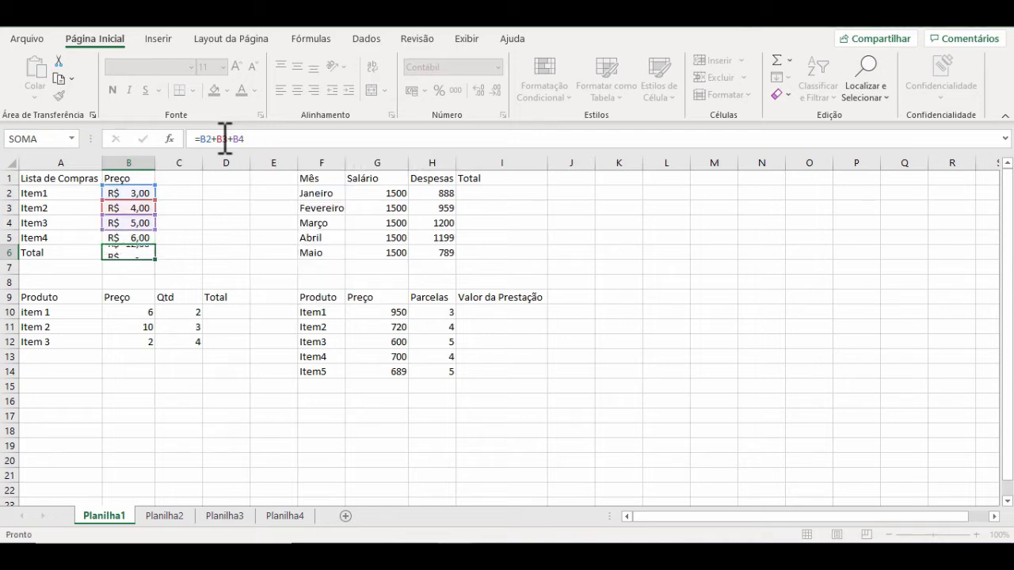
key(Return)
drag(132, 193, 129, 224)
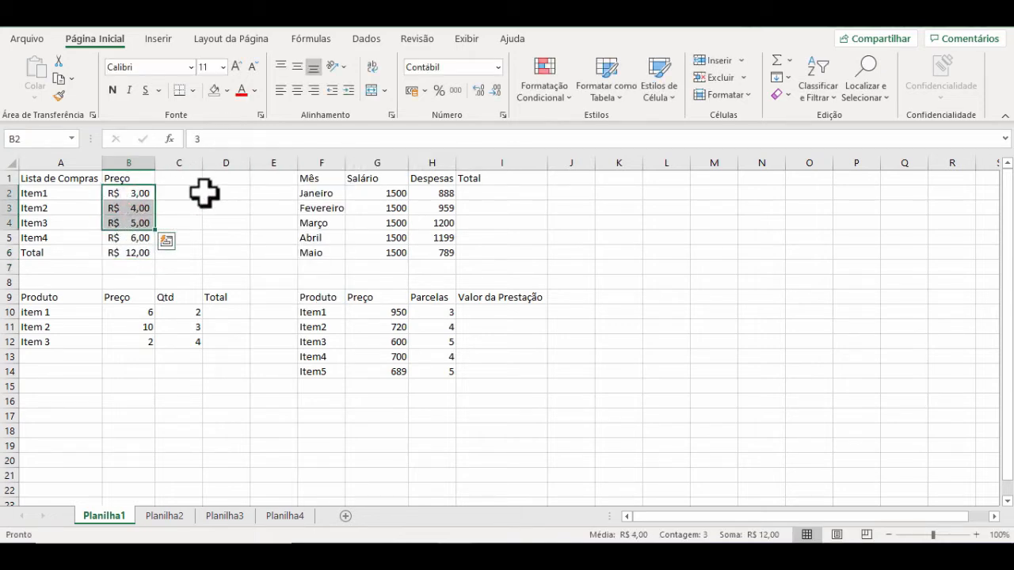
Step: Add Item4's price back to the formula in B6 so it reads =B2+B3+B4+B5
click(138, 253)
click(267, 140)
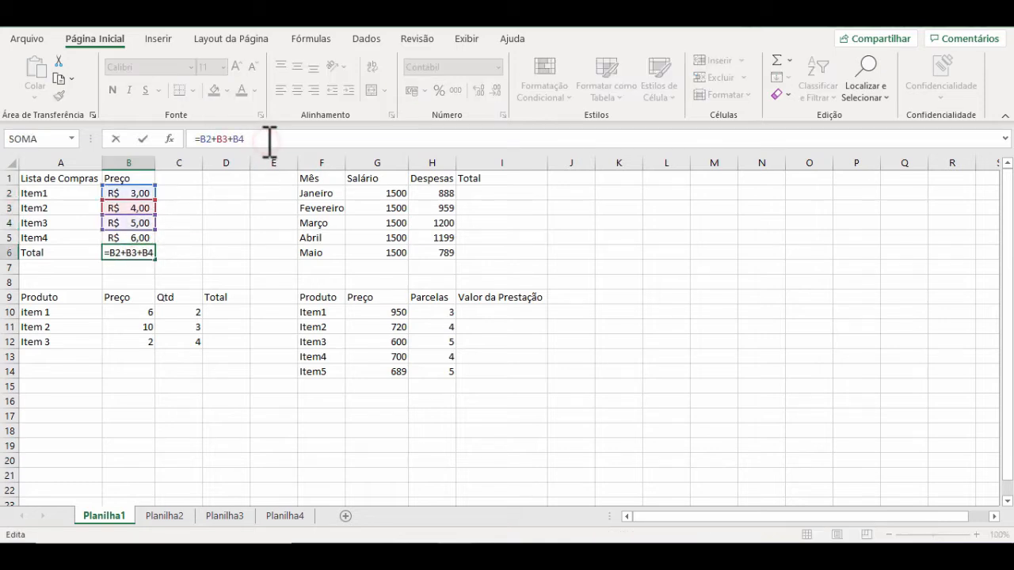
text(+)
click(120, 236)
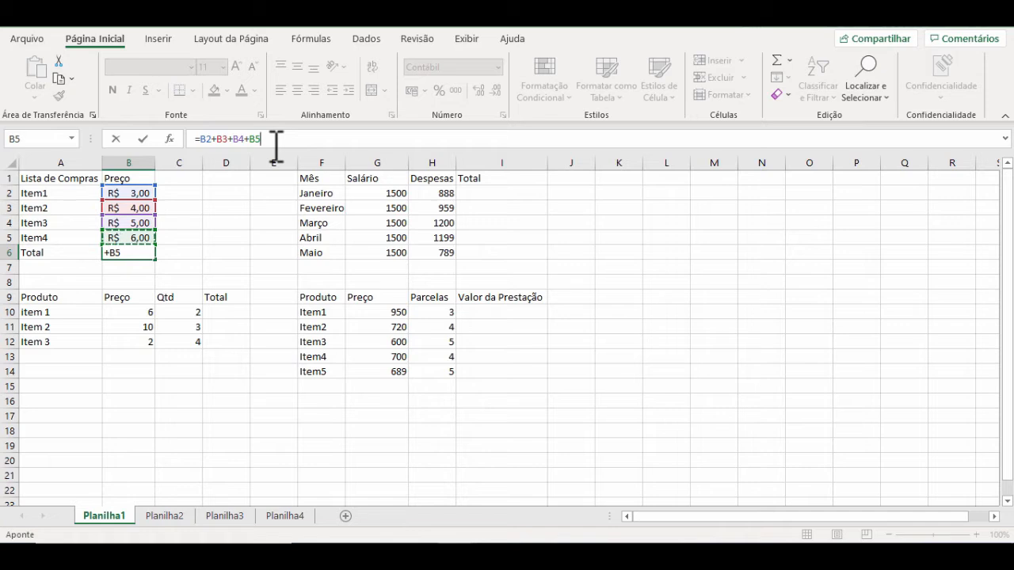
key(Return)
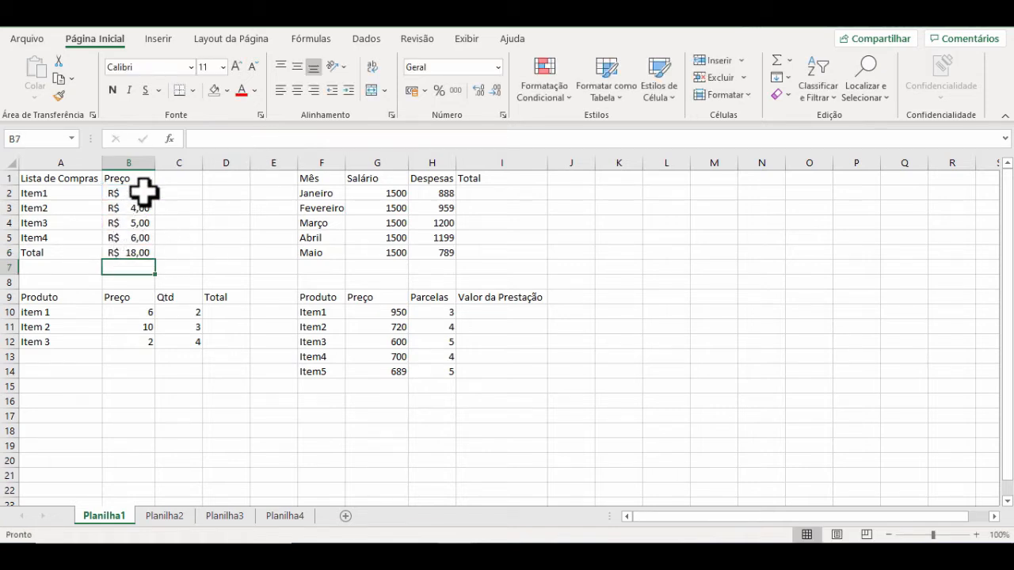
Step: Replace Item3's price in B4 with 10 to test the total formula, and undo the change
click(141, 221)
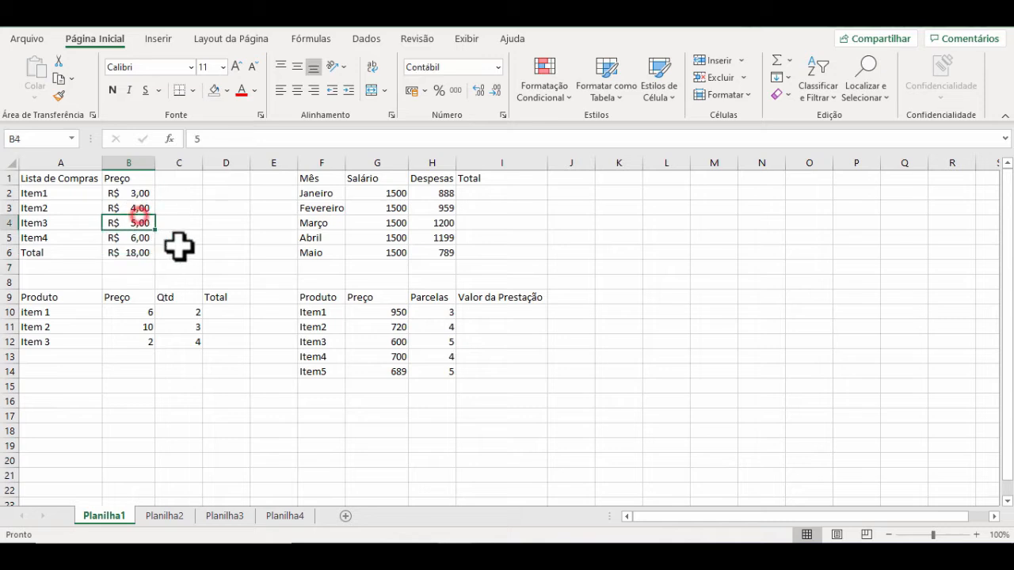
key(Delete)
text(1)
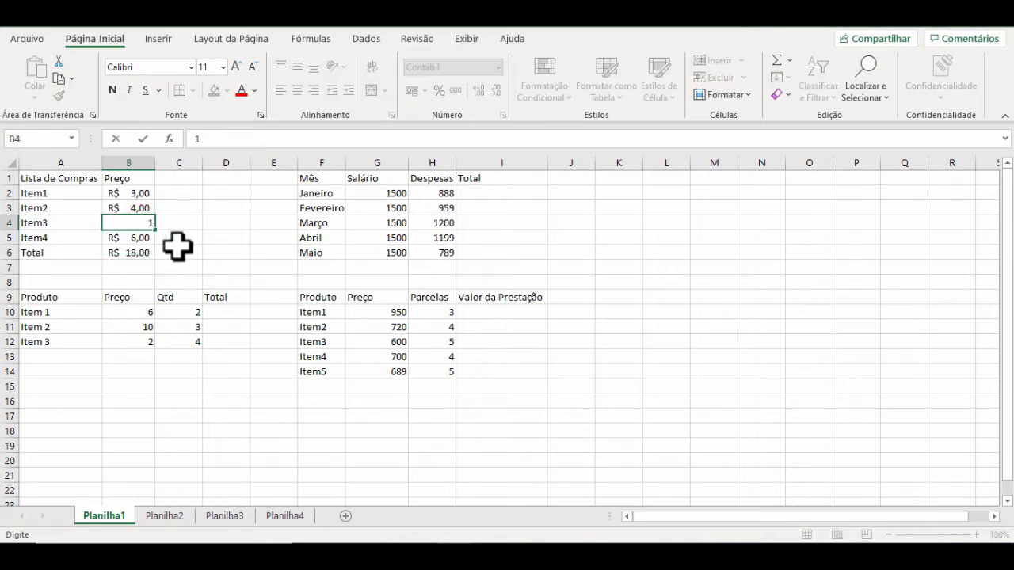
text(0)
key(Return)
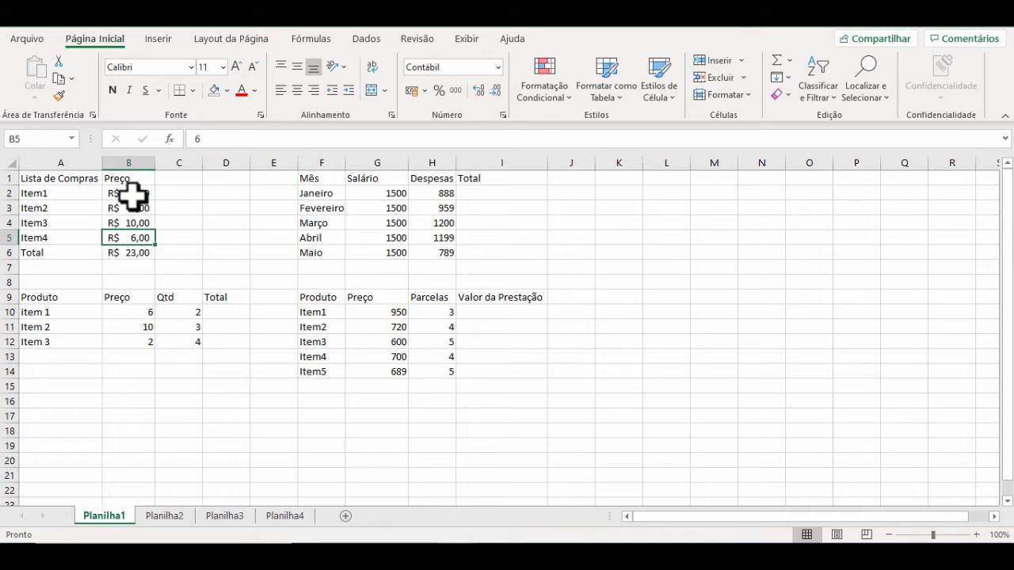
key(ctrl+z)
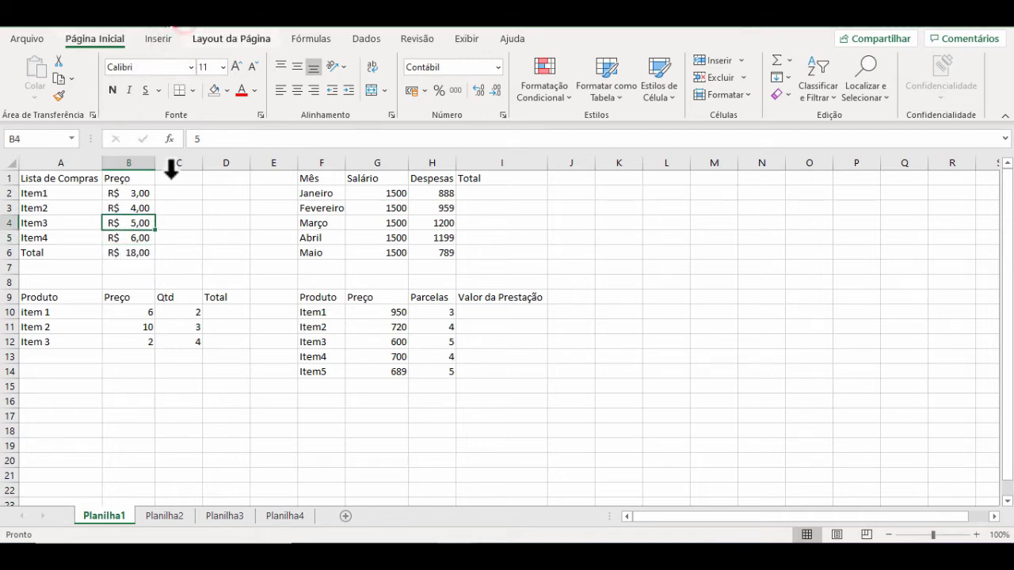
Step: Inspect the cell references of the total formula in B6, enter 10 again as Item3's price, and undo it
double_click(131, 253)
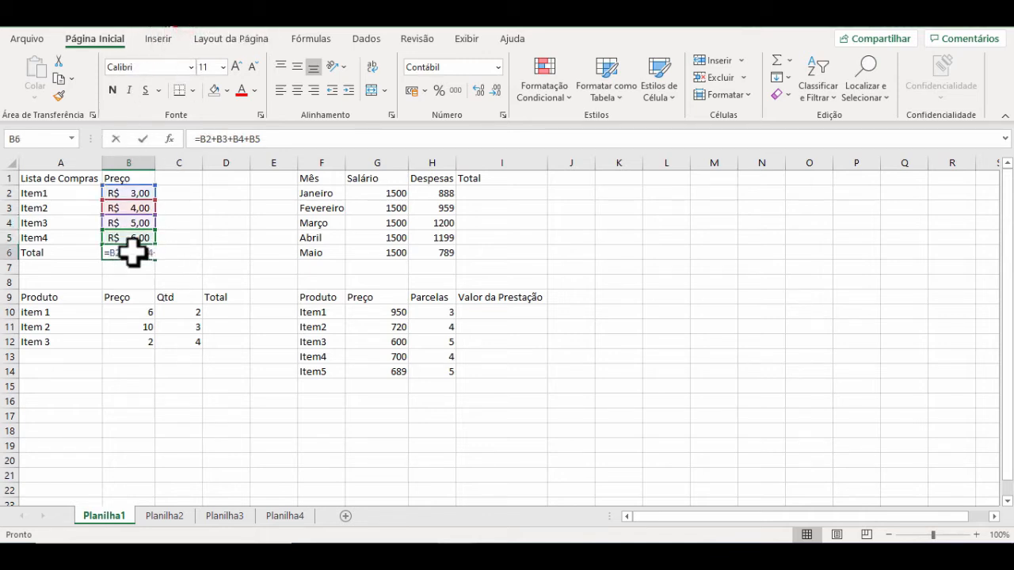
key(Escape)
click(125, 222)
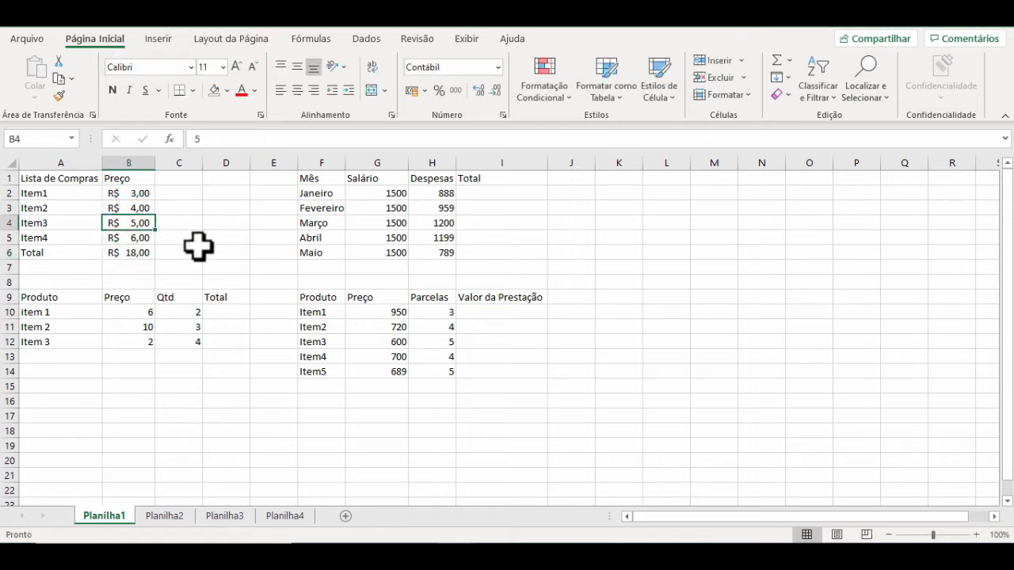
text(10)
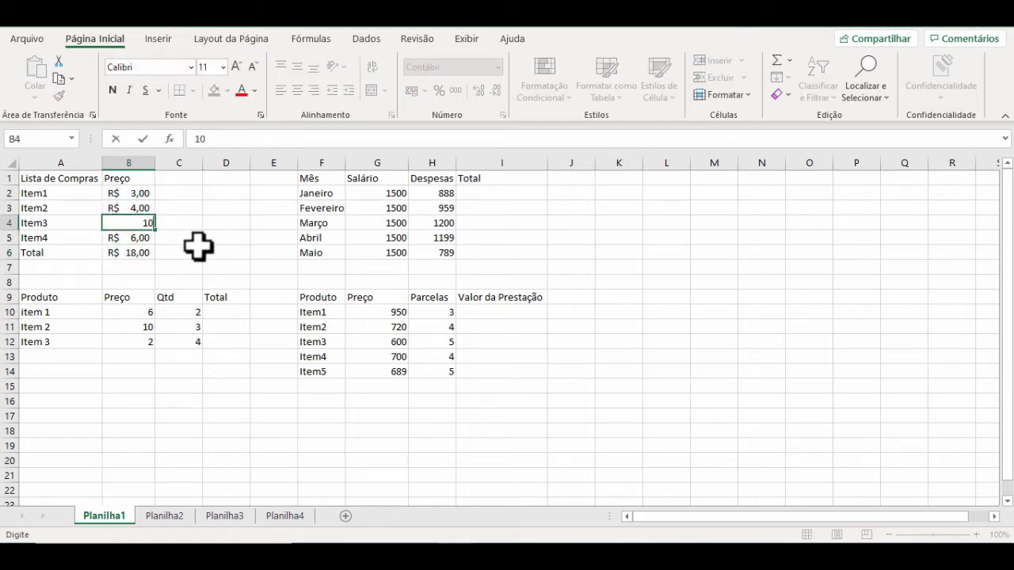
key(Return)
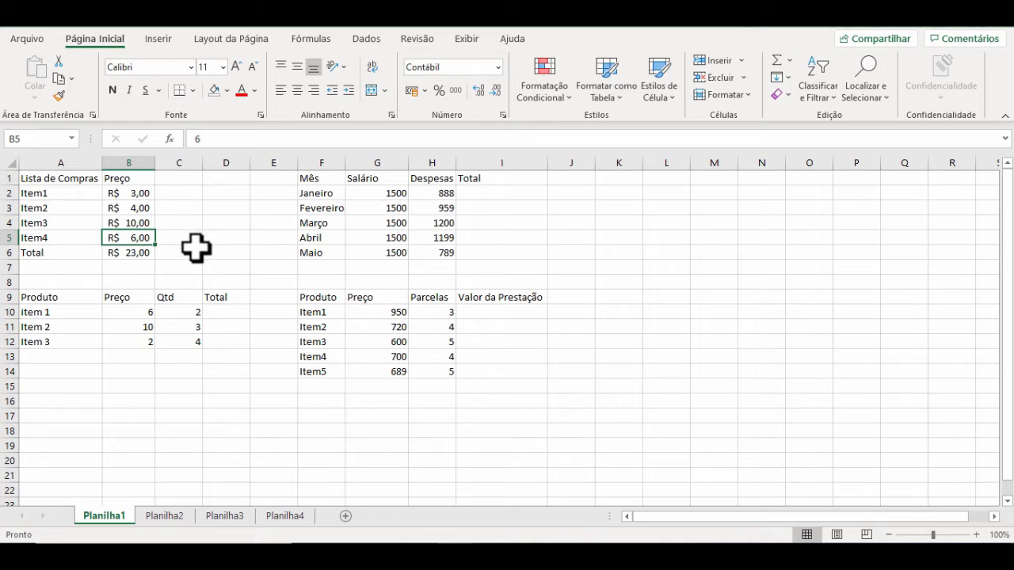
key(ctrl+z)
Step: Enter the fixed-number sum =3+4+5+6 in C6 beside the shopping list total
click(172, 251)
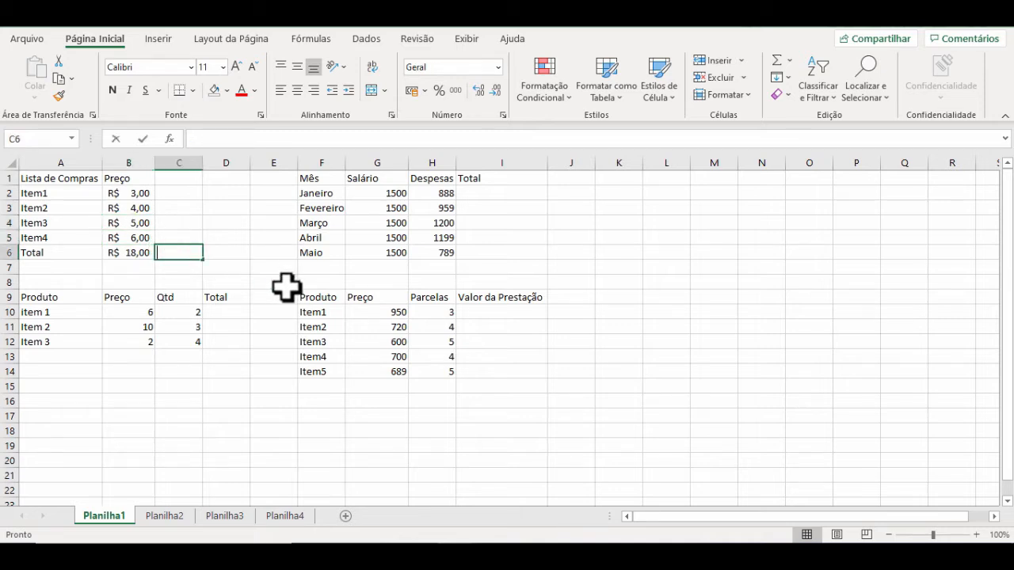
text(=)
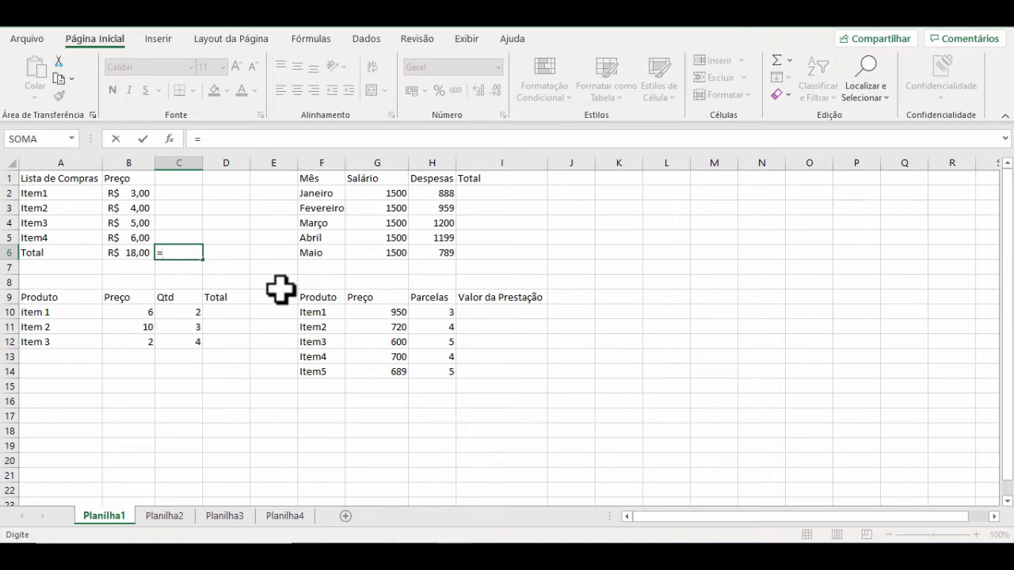
text(3)
key(Return)
key(BackSpace)
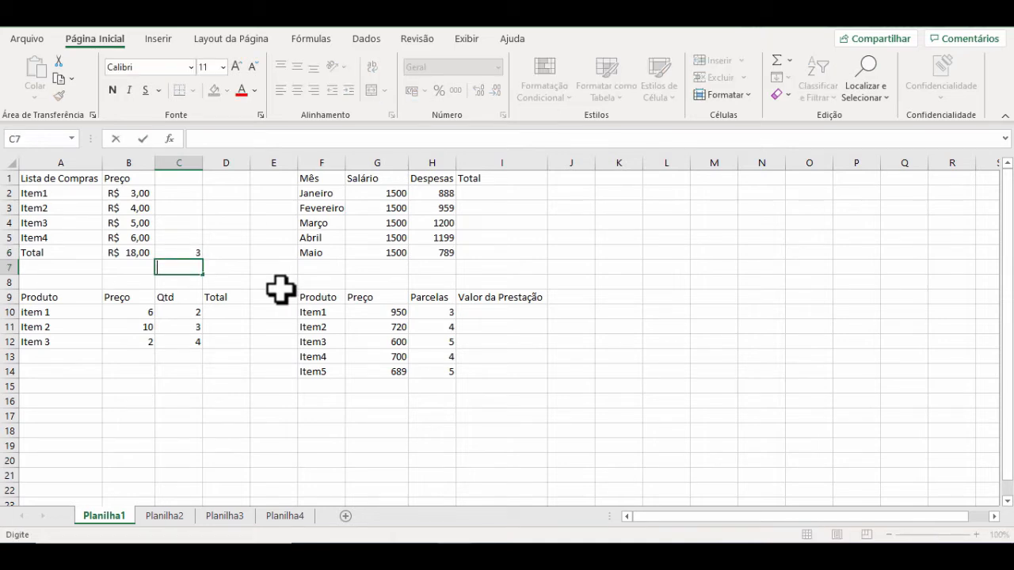
click(171, 252)
double_click(171, 252)
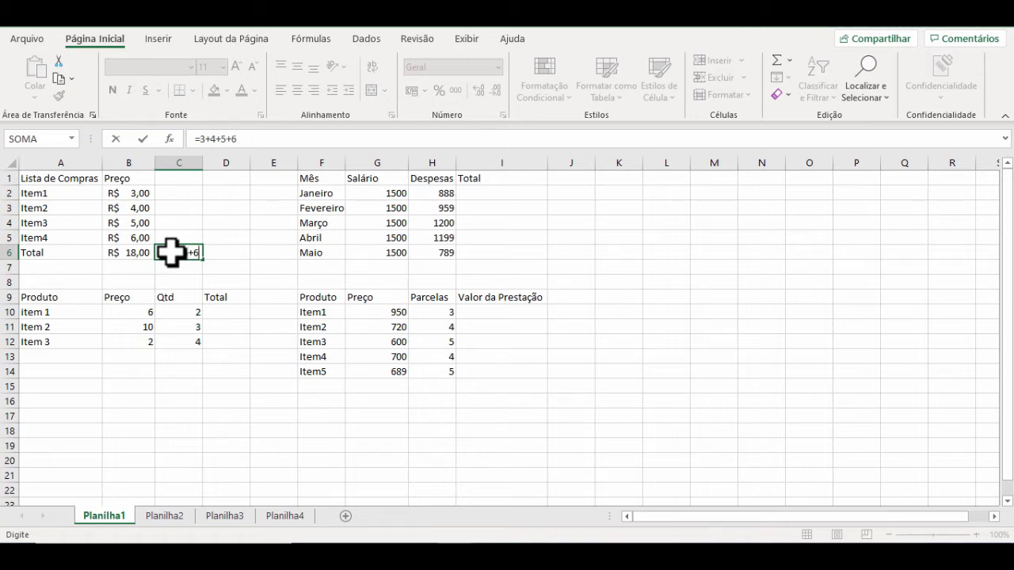
key(Return)
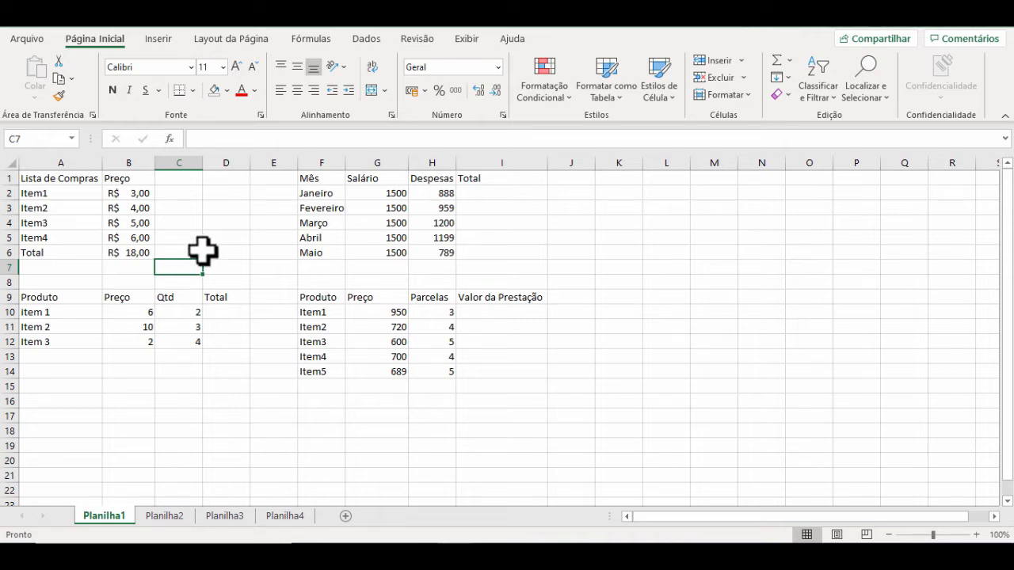
Step: Set Item1's price in B2 to 12, and compare the fixed-number sum in C6 with the total formula in B6
click(138, 193)
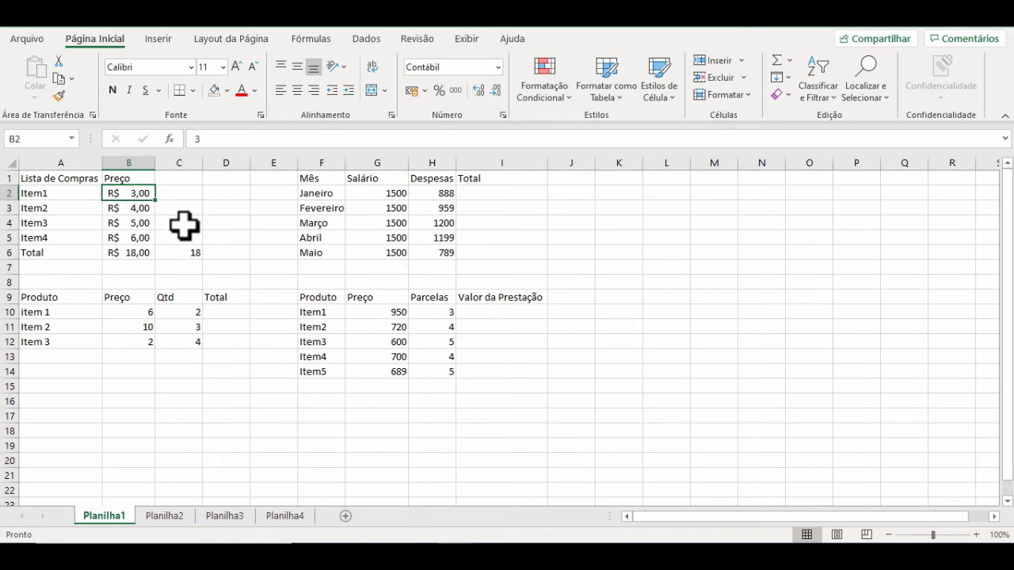
text(12)
key(Return)
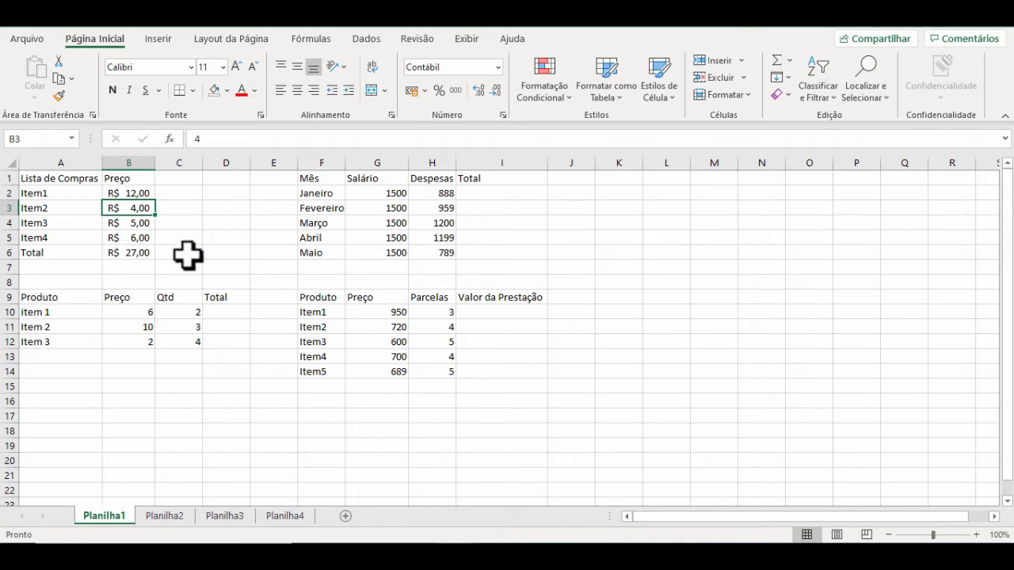
double_click(191, 252)
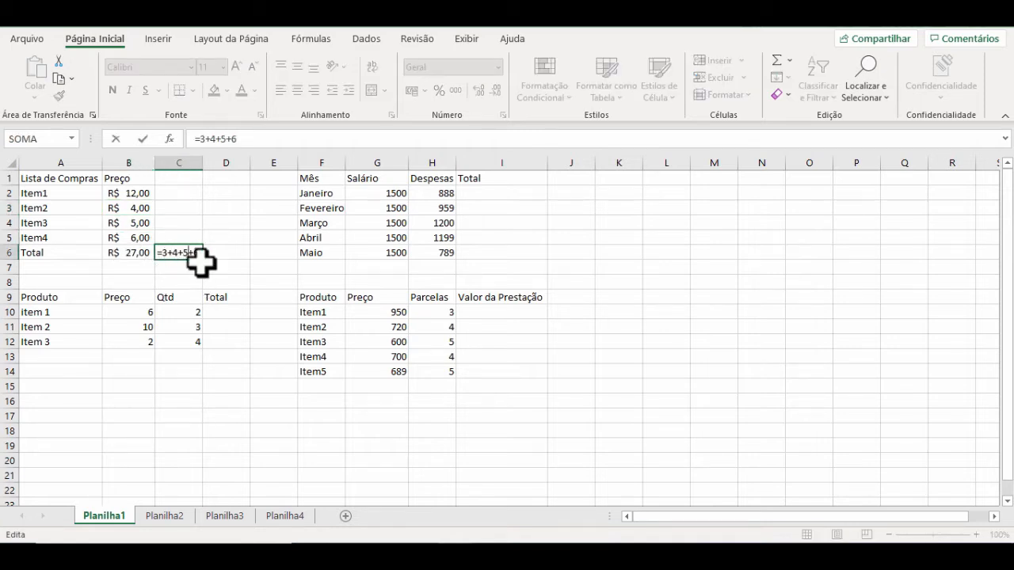
key(Escape)
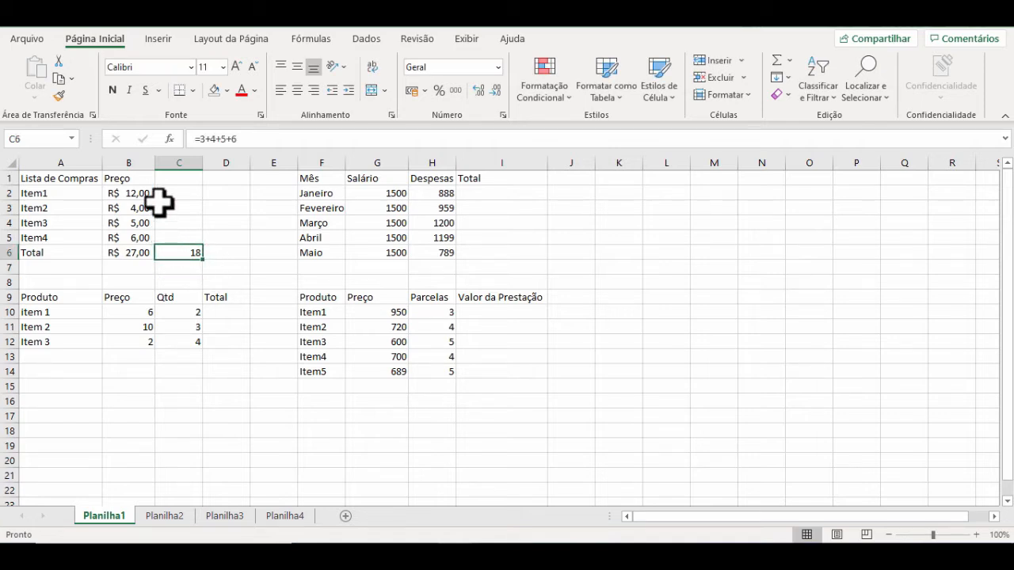
click(134, 254)
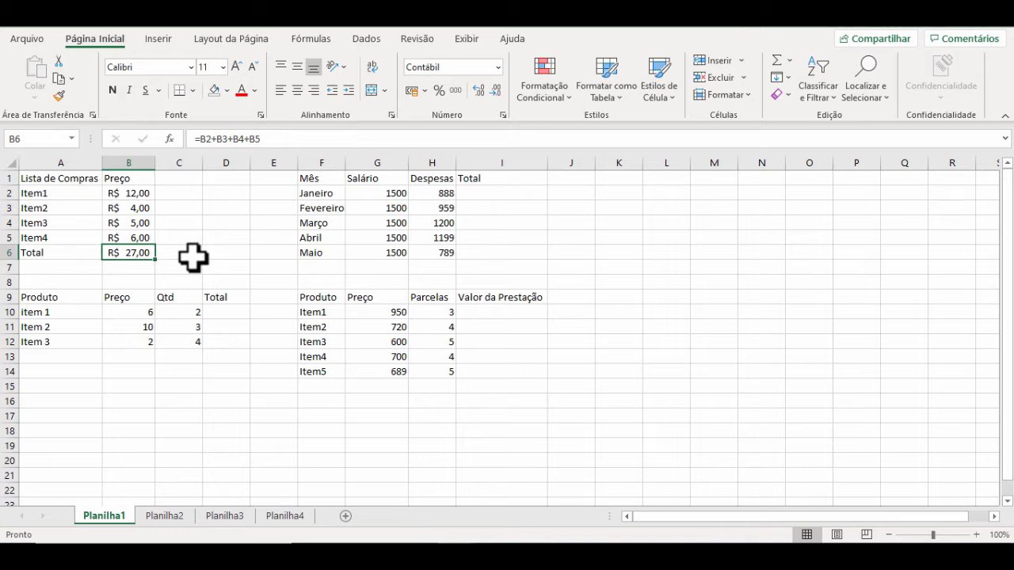
Step: Replace the sum in C6 with the plain value 27 in accounting format, and compare its content with the formula in B6
click(192, 256)
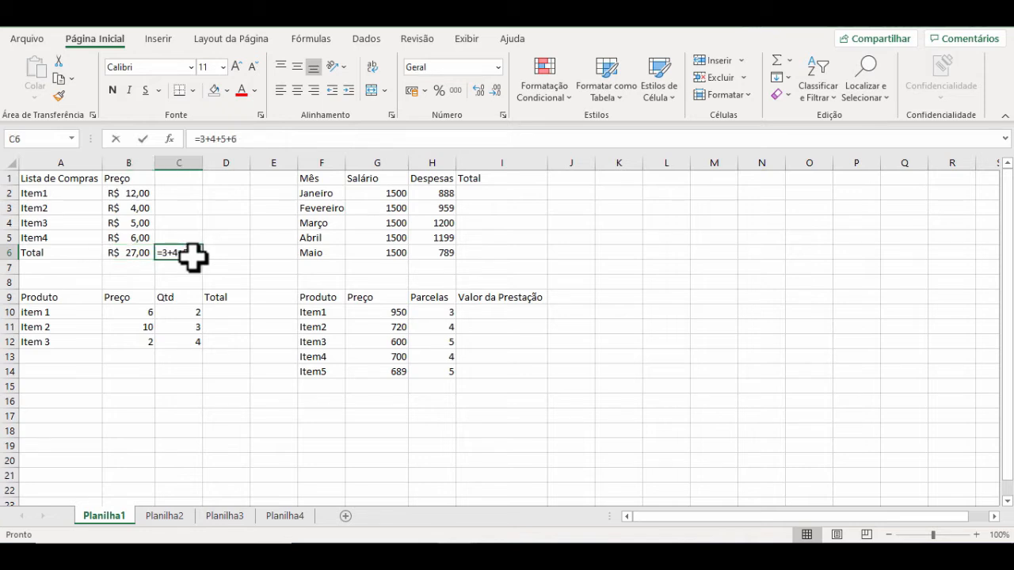
text(27)
key(Return)
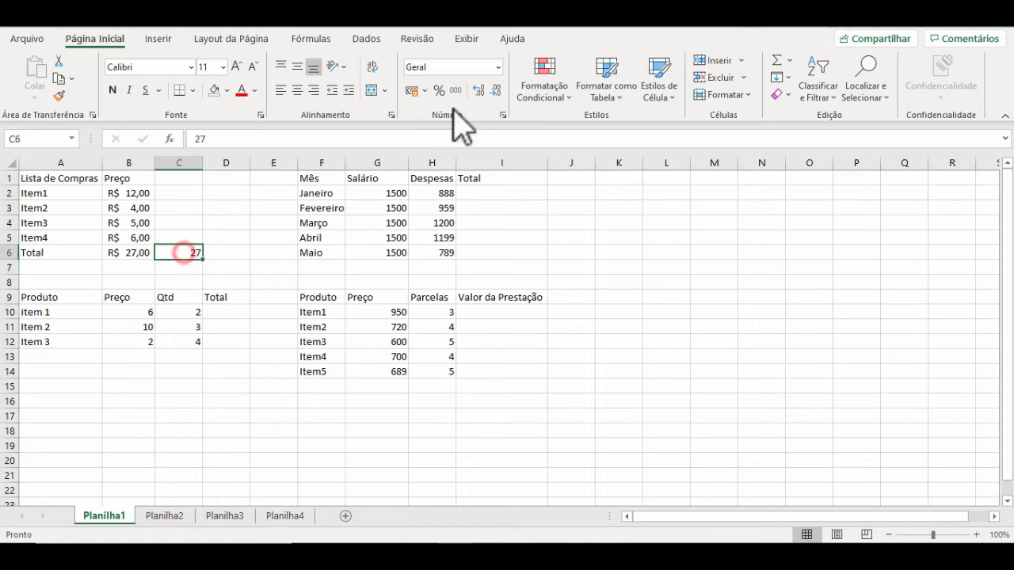
click(413, 90)
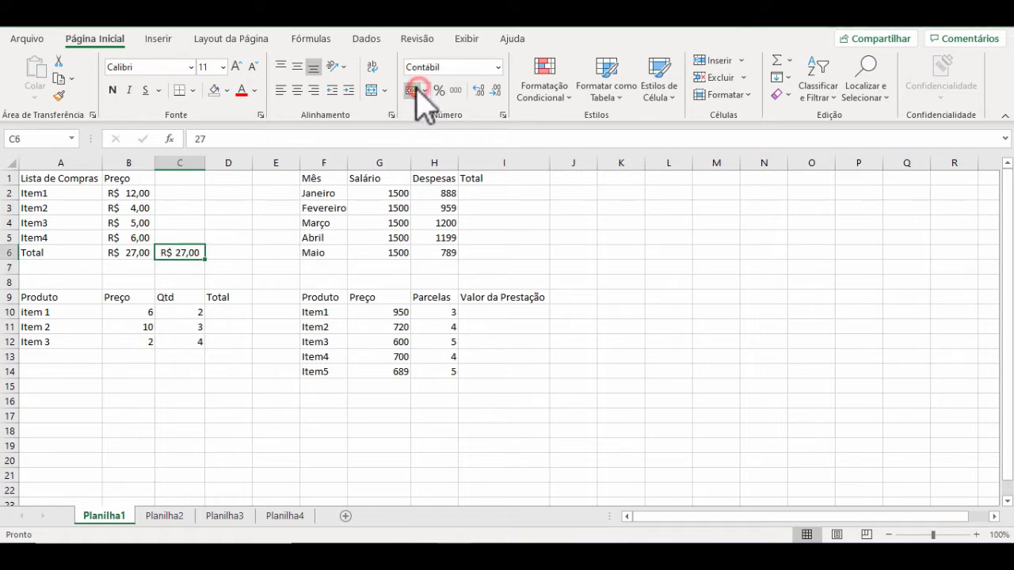
click(133, 253)
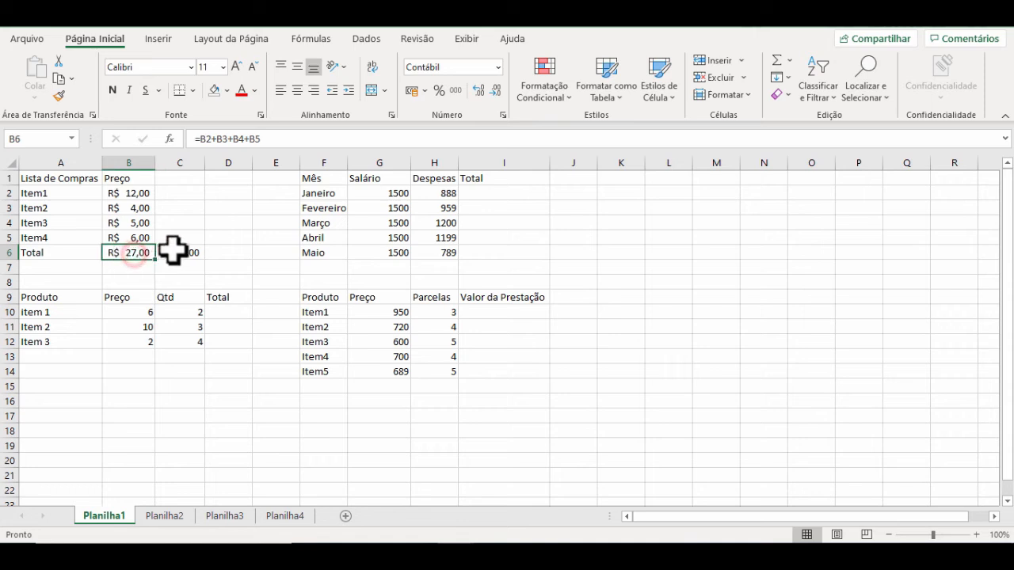
click(178, 254)
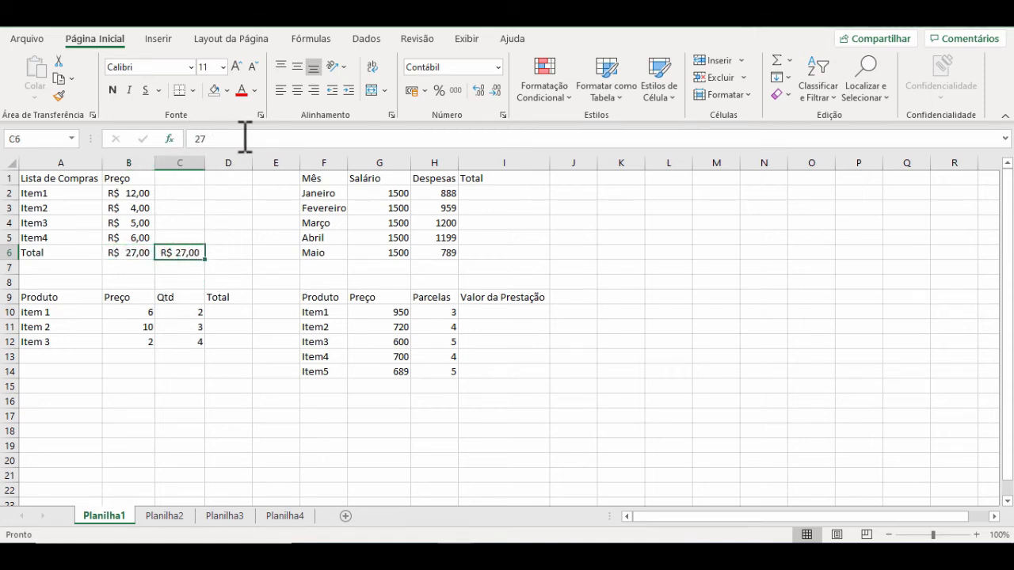
click(138, 253)
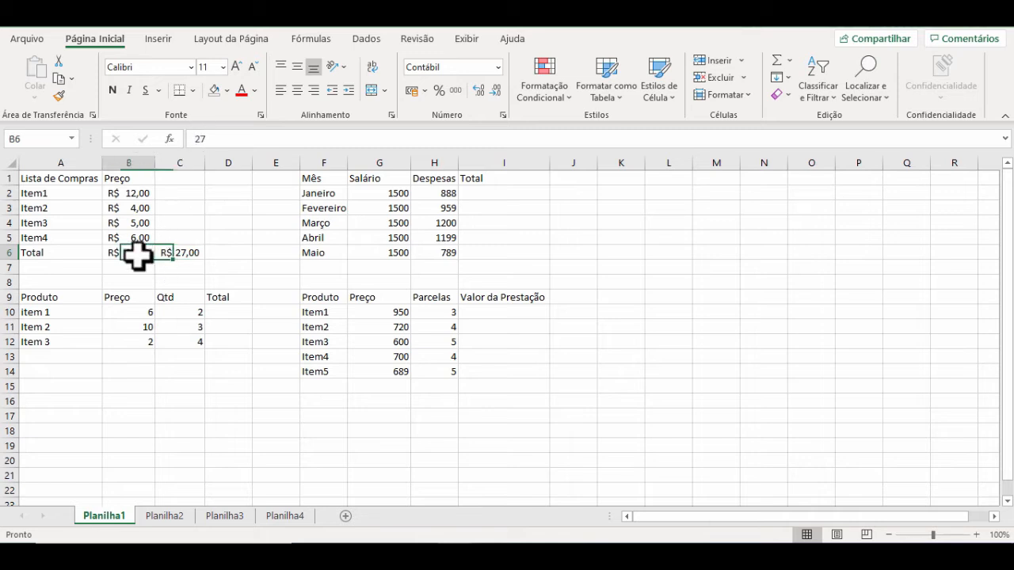
Step: Set Item1's price in B2 back to 3
click(139, 194)
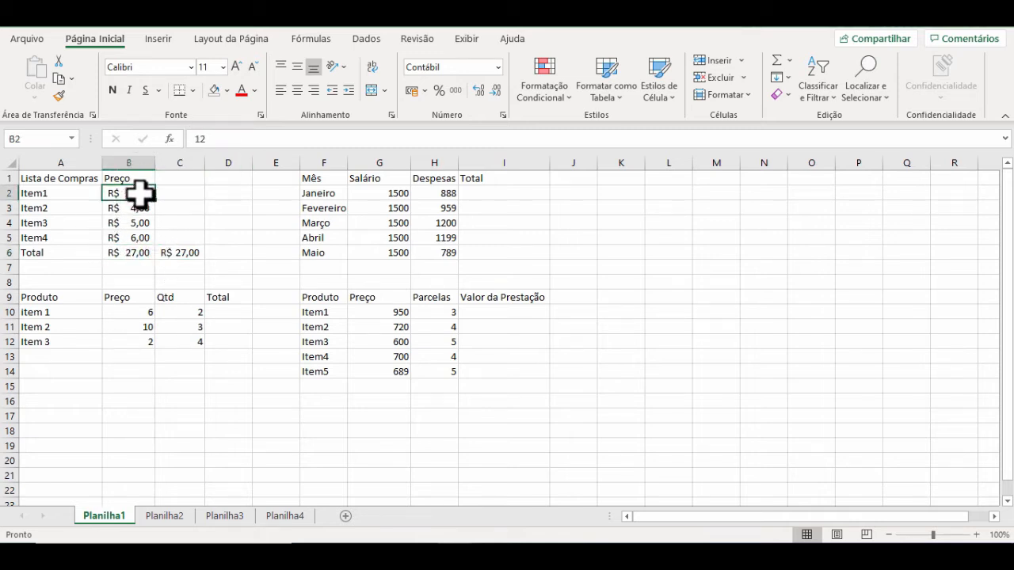
text(3)
key(Return)
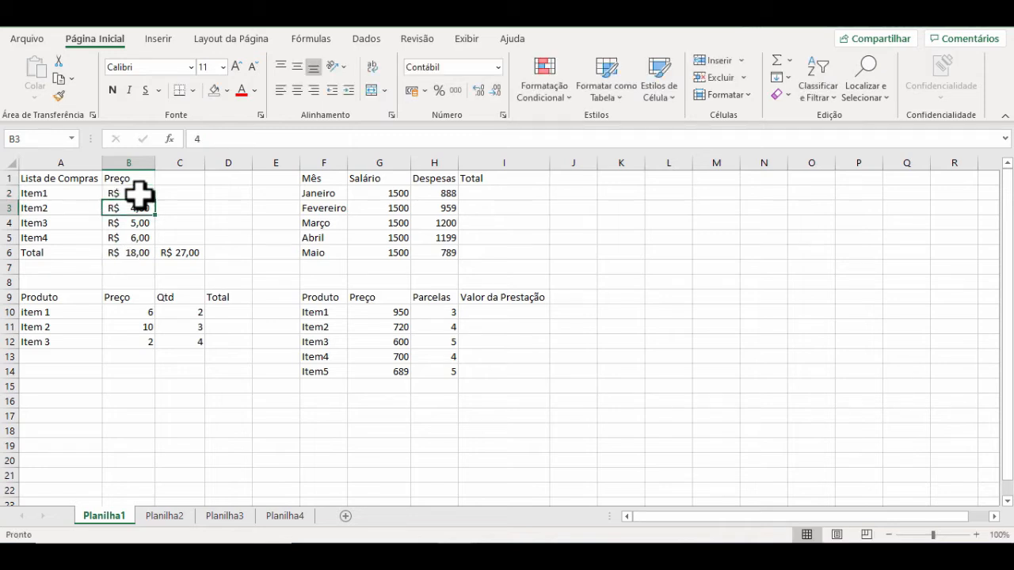
Step: Clear the comparison value from C6 and inspect the cell references of the total formula in B6
click(181, 253)
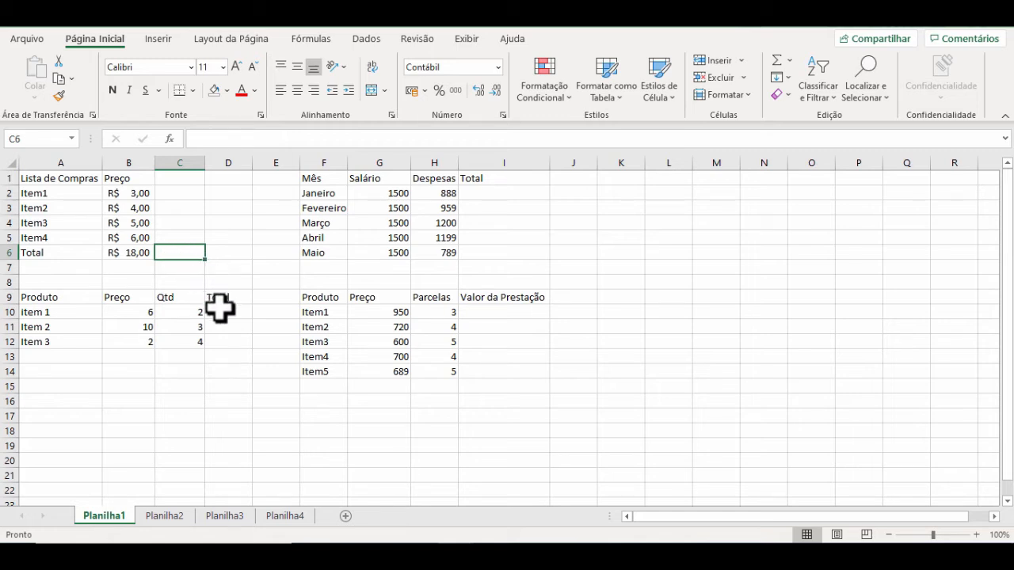
double_click(141, 254)
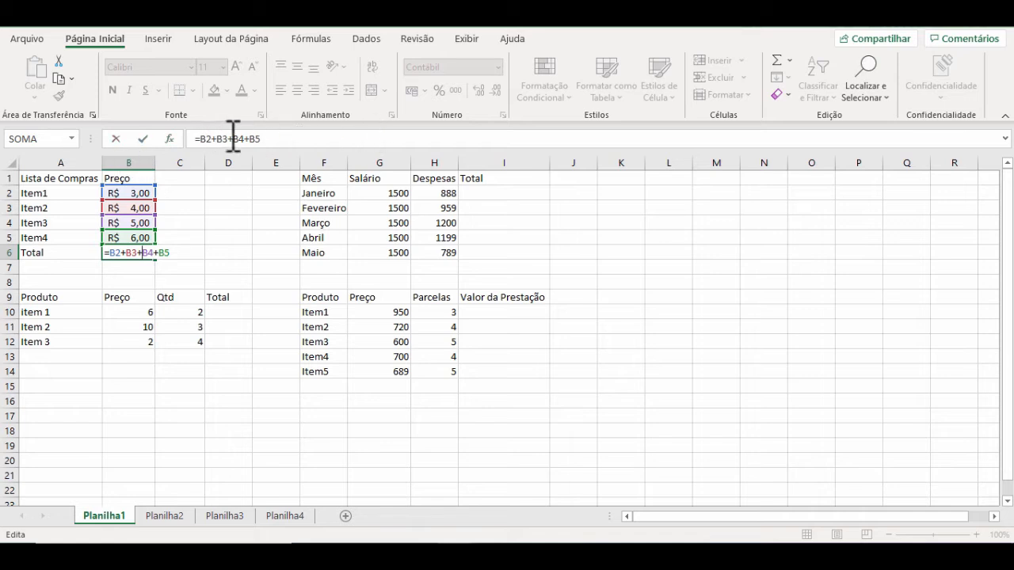
key(Return)
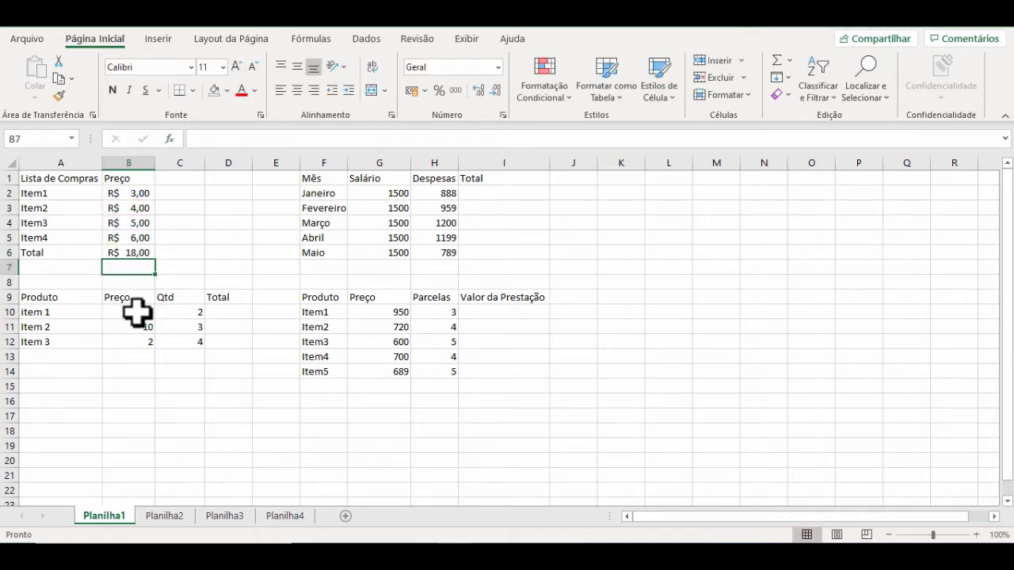
Step: Format the product prices in B10:B12 as accounting currency, and calculate item 1's total in D10 with =B10*C10
drag(136, 312, 141, 342)
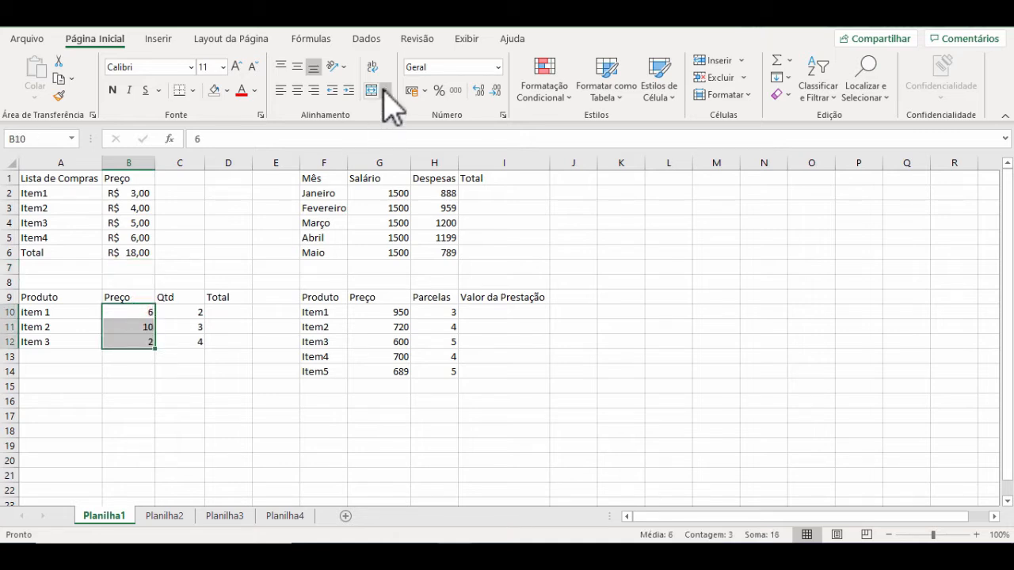
click(412, 91)
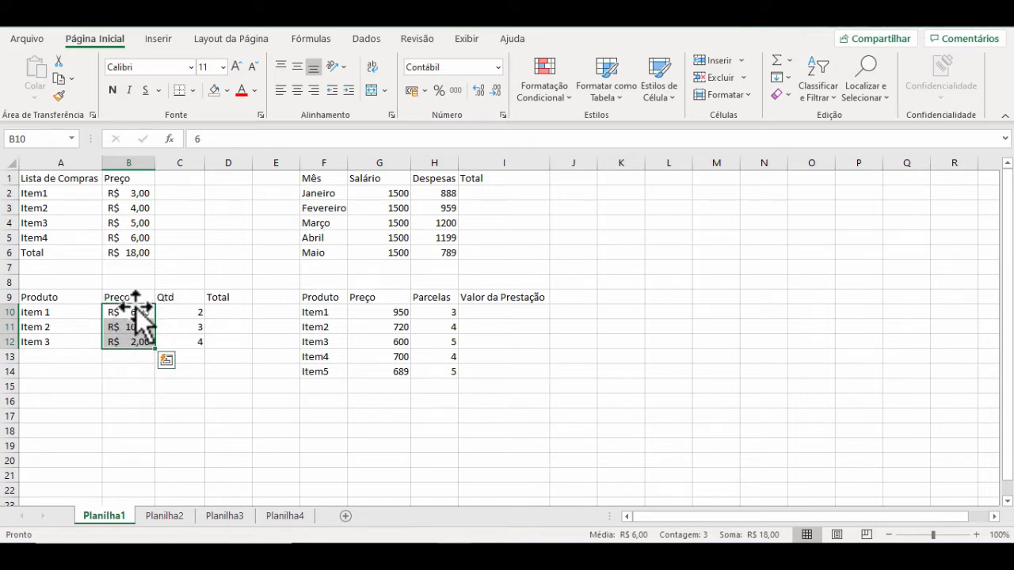
click(220, 313)
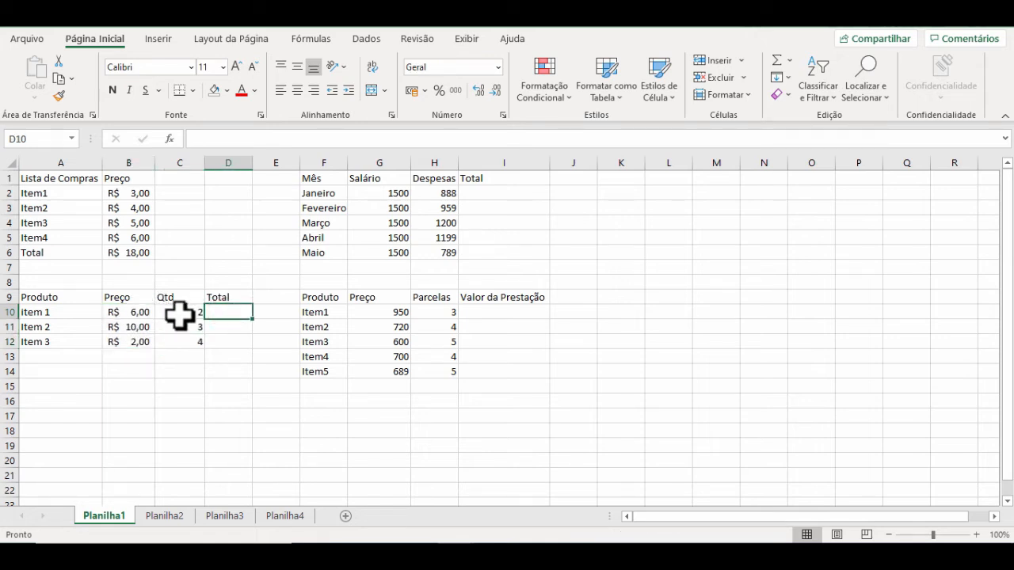
text(=)
click(137, 316)
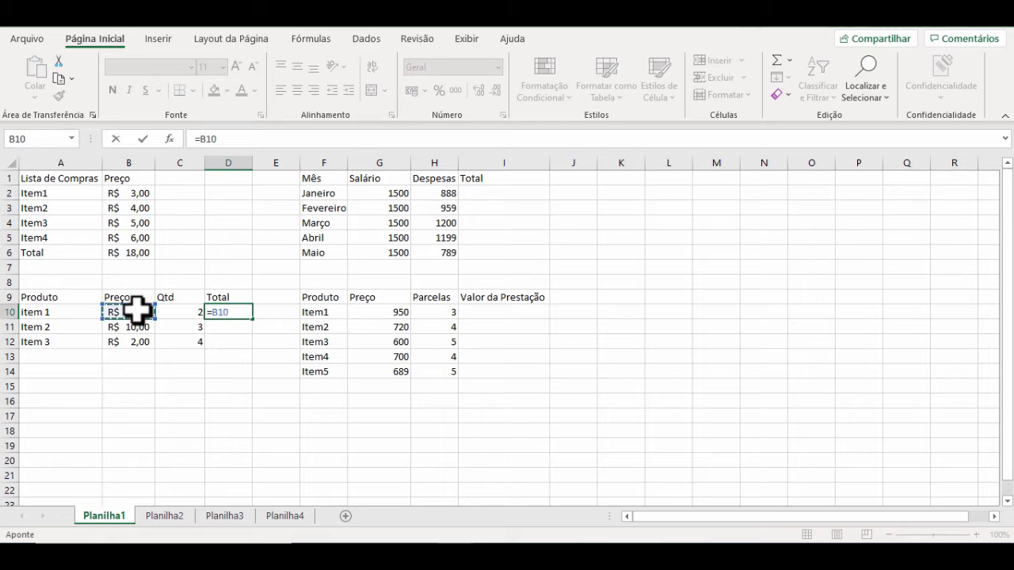
text(*)
click(190, 311)
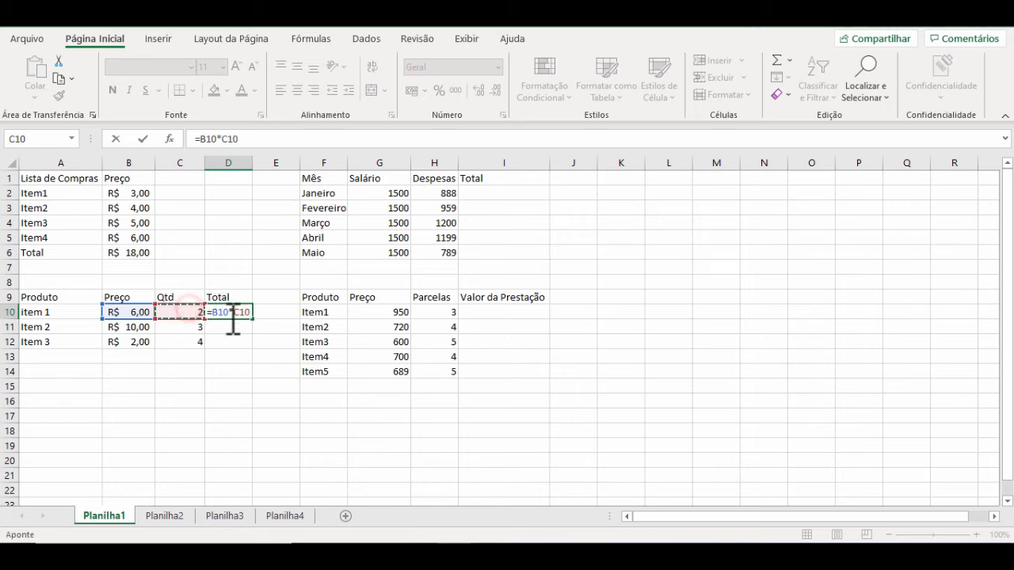
key(Return)
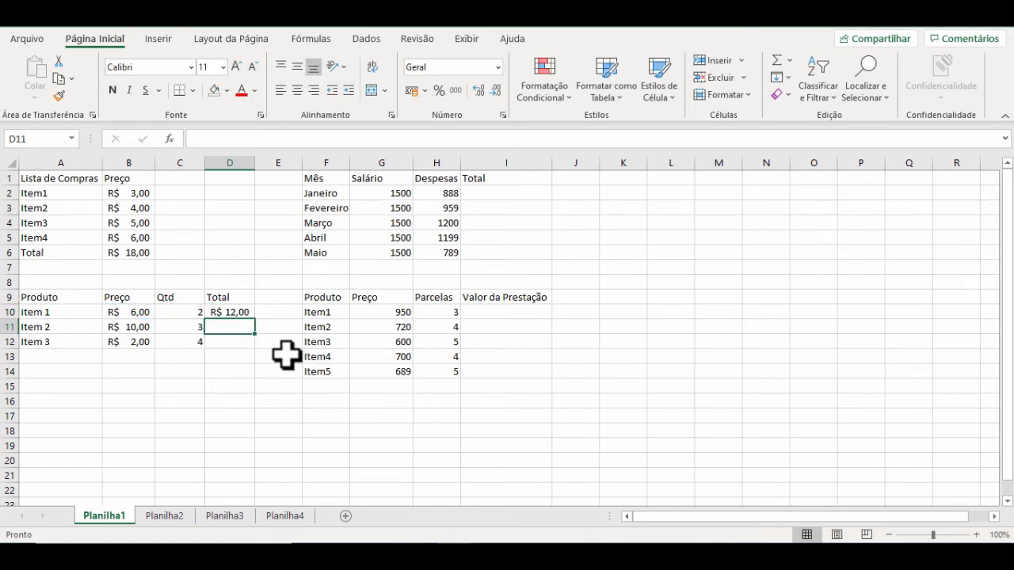
Step: Calculate Item 2's total in D11 by multiplying price by quantity with =B11*C11
text(=)
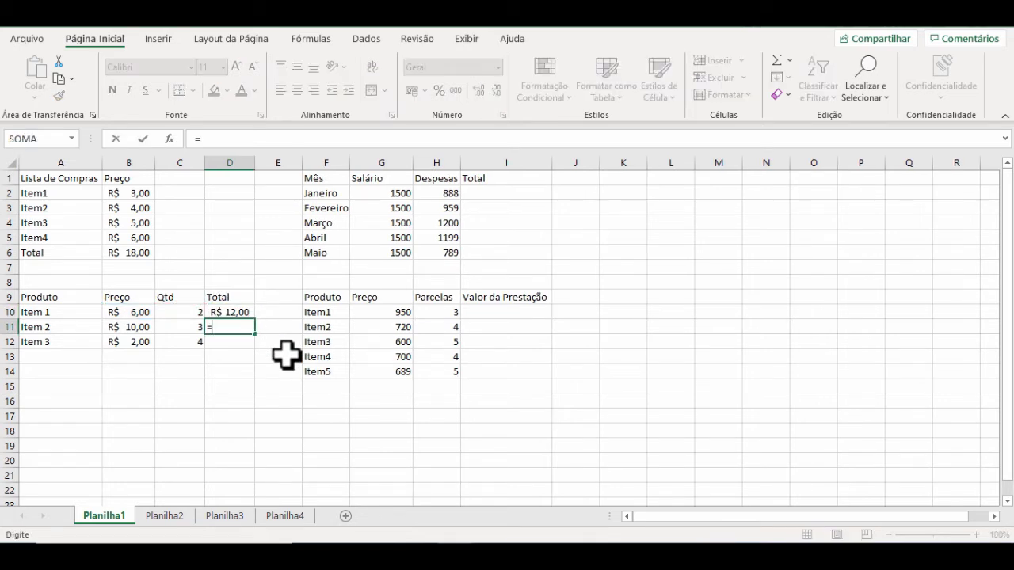
click(132, 325)
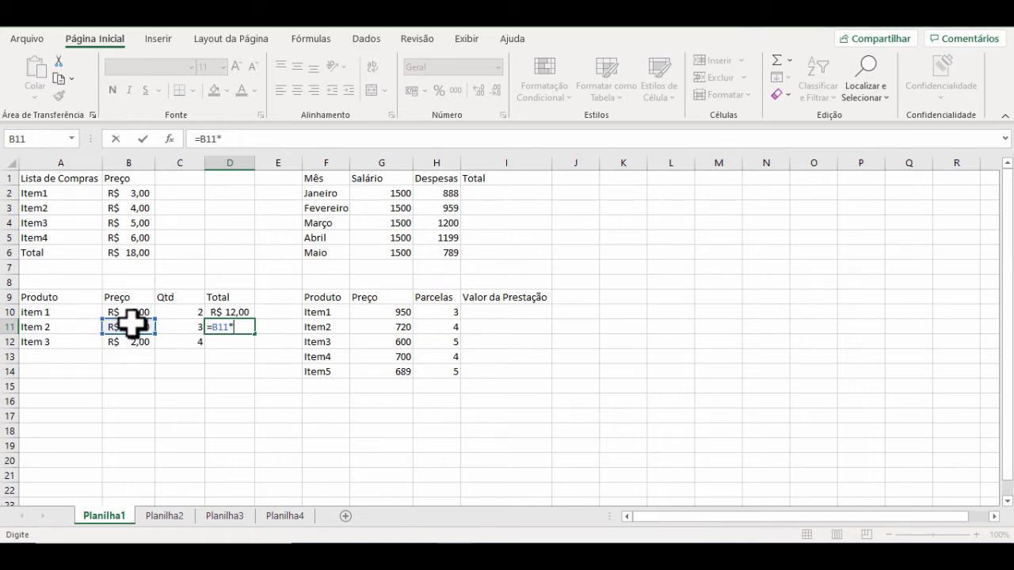
click(180, 327)
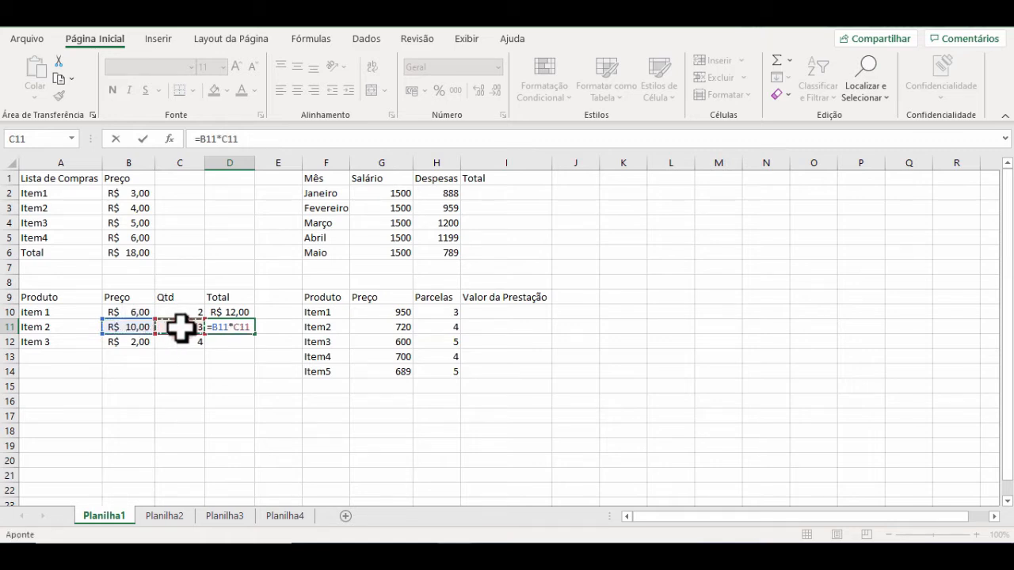
key(Return)
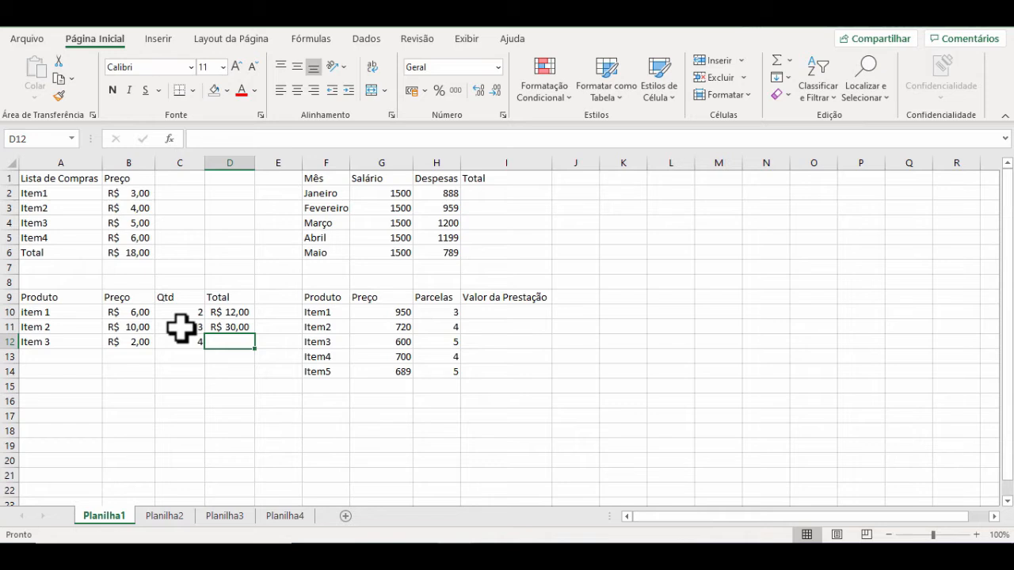
Step: Calculate Item 3's total in D12 by multiplying price by quantity with =B12*C12
text(=)
click(139, 342)
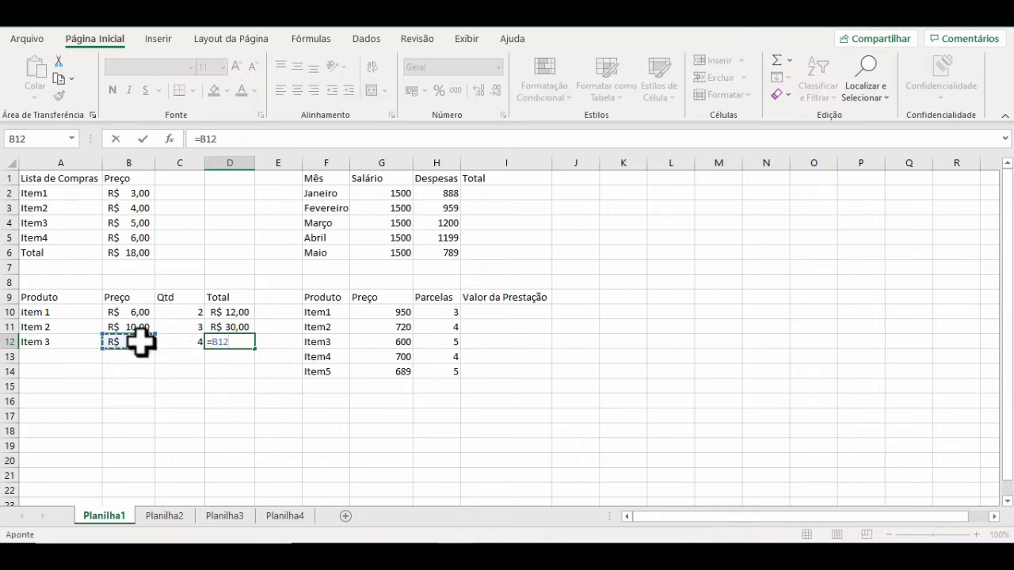
text(*)
click(163, 341)
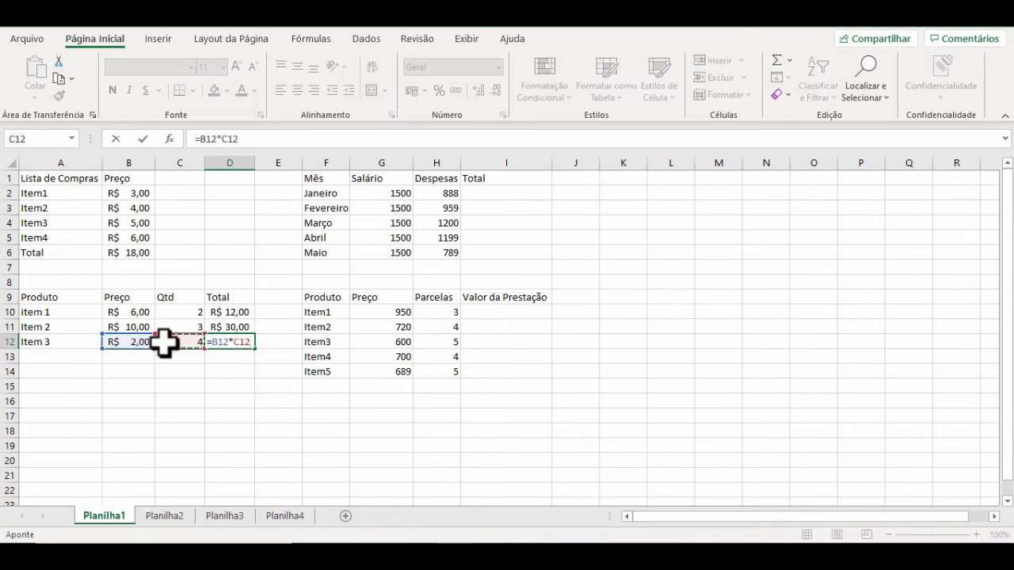
key(Return)
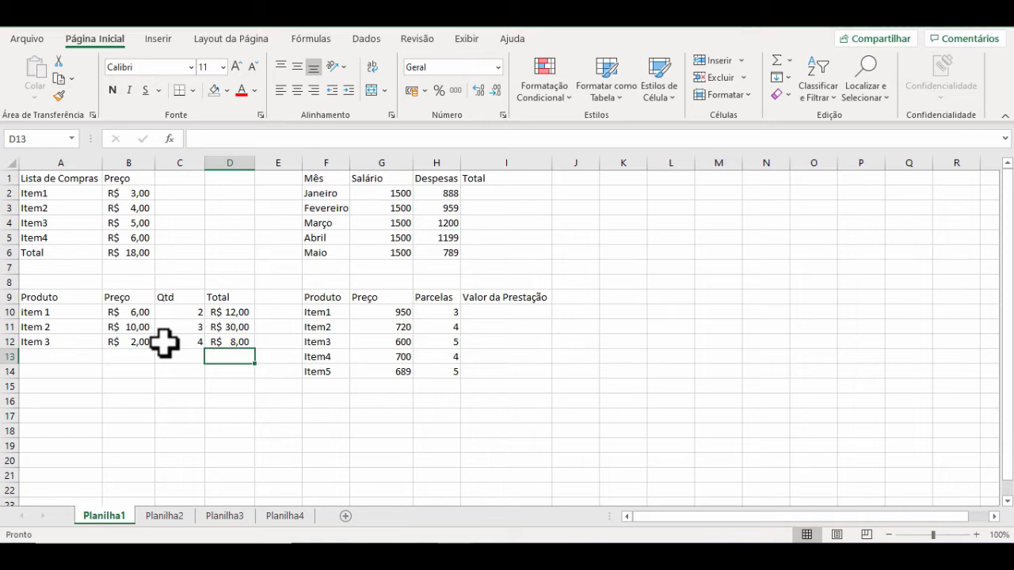
Step: Inspect the sum formula in B6 and the multiplication formula in D10 without changing them
double_click(129, 252)
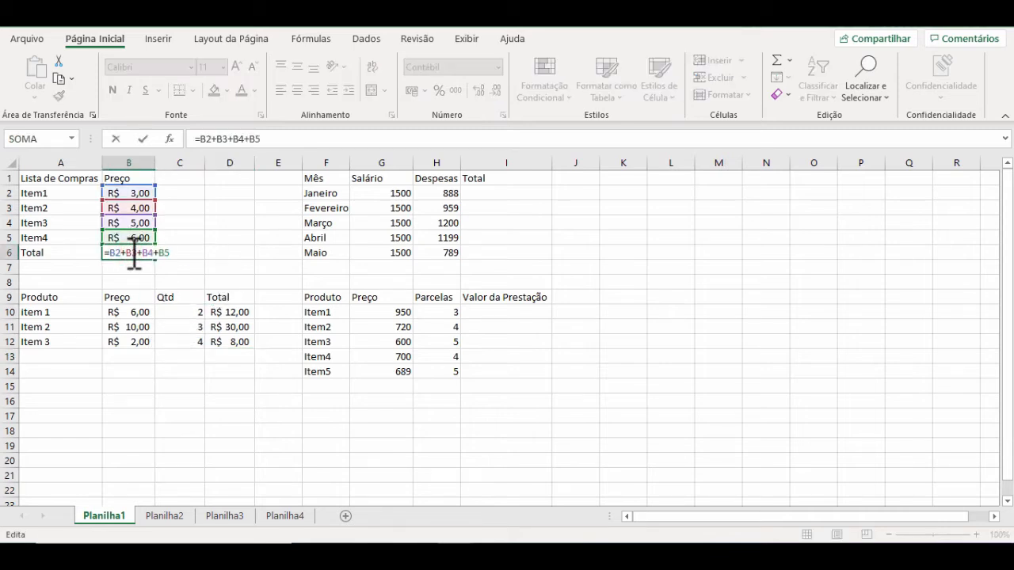
key(Escape)
double_click(219, 312)
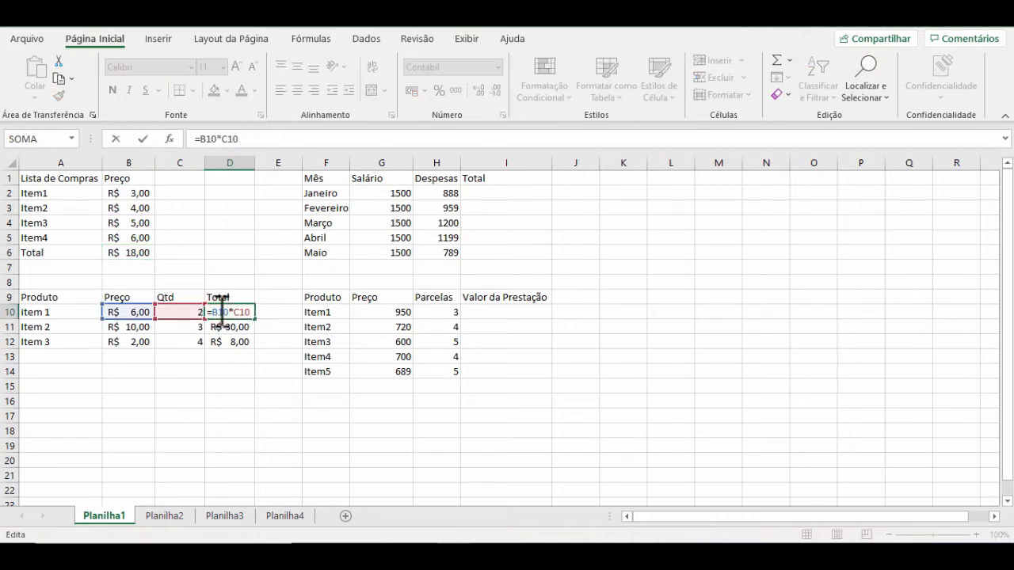
key(Escape)
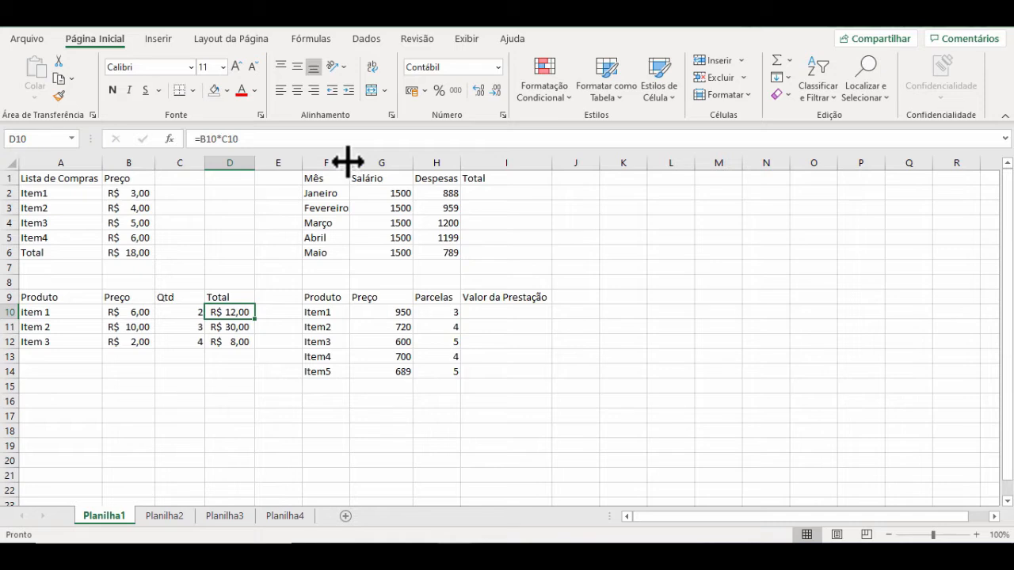
Step: Widen column F slightly and calculate Janeiro's total in I2 by subtracting expenses from salary with =G2-H2
drag(349, 162, 353, 162)
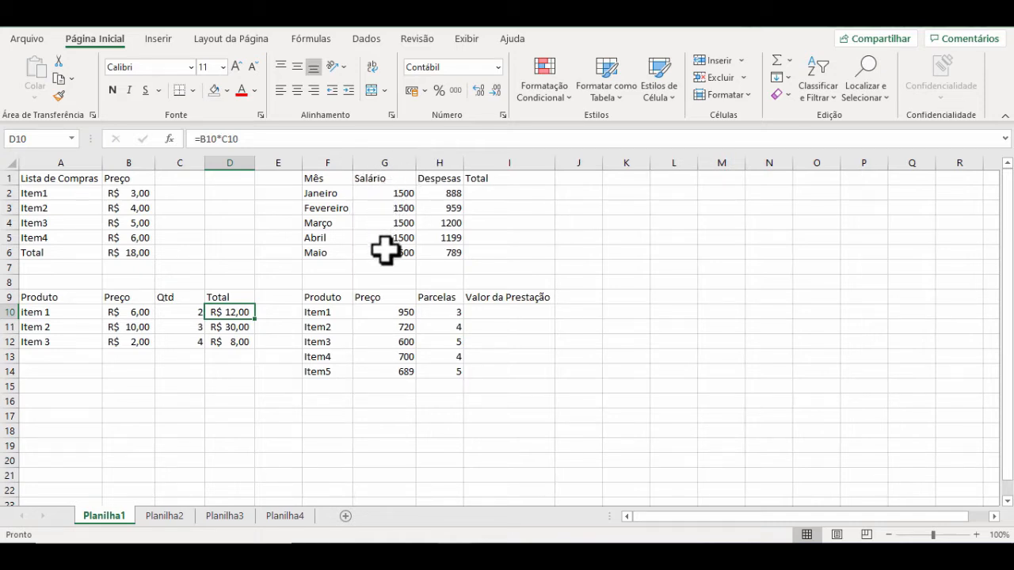
click(483, 194)
text(=)
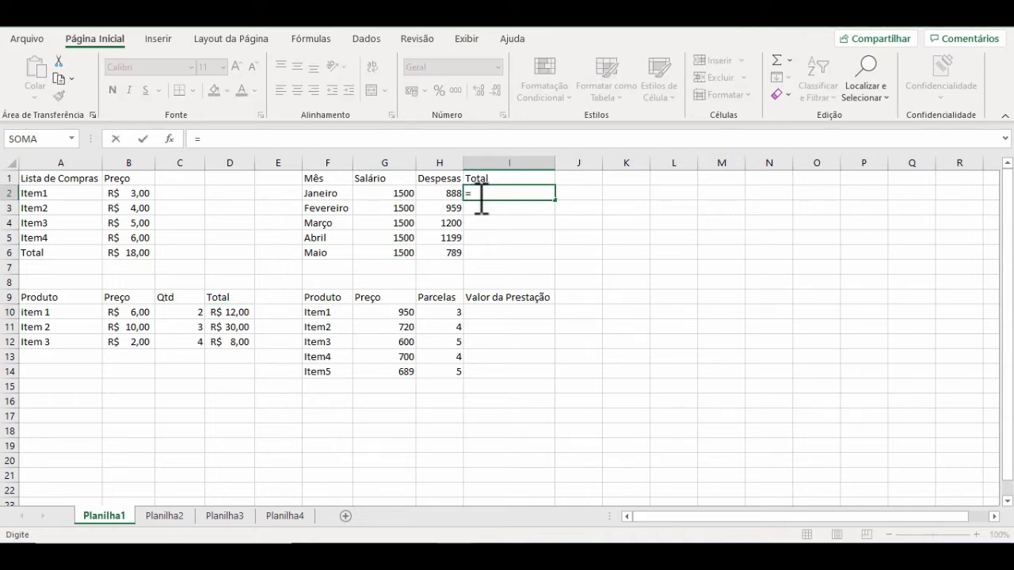
click(400, 190)
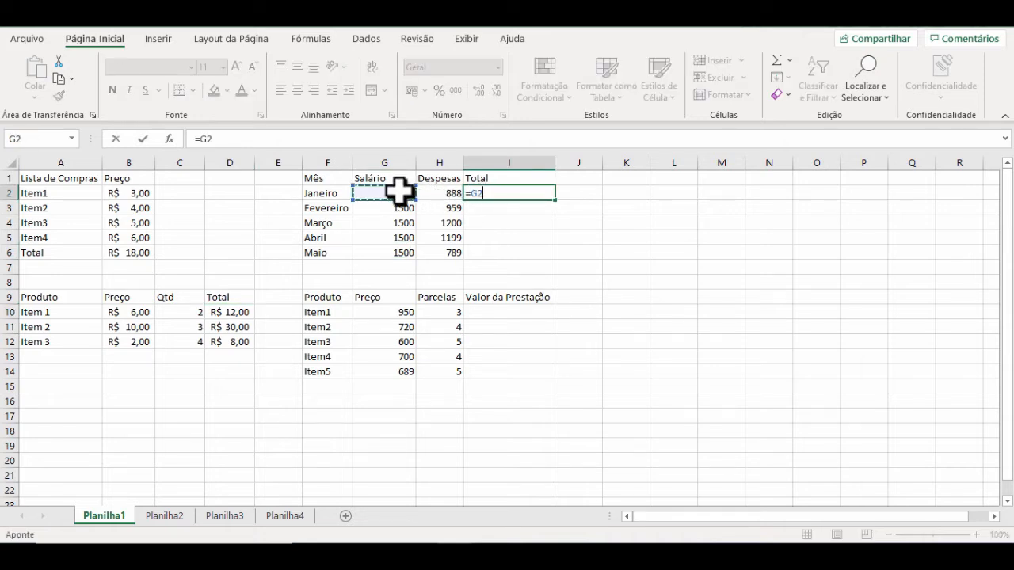
text(-)
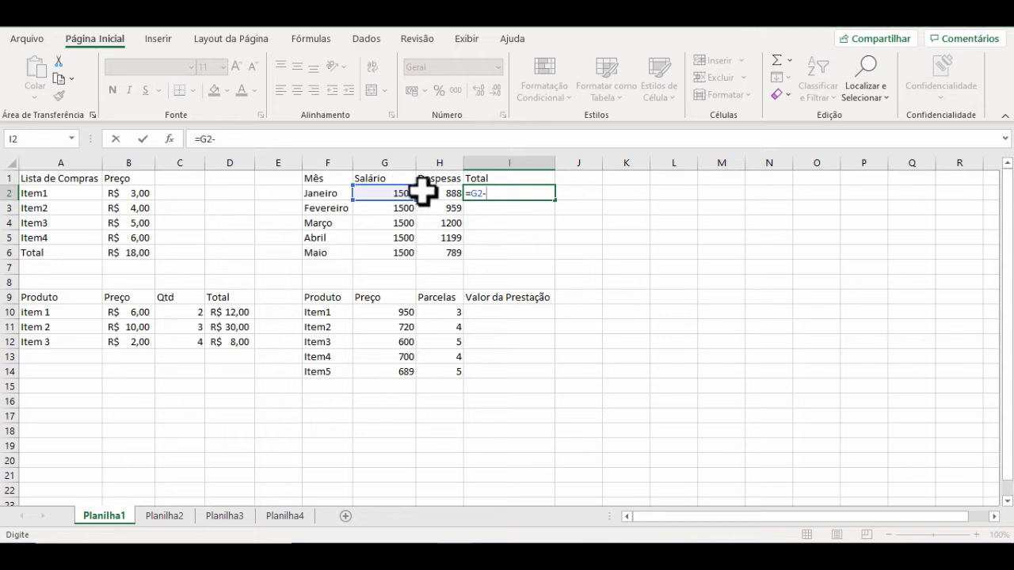
click(433, 192)
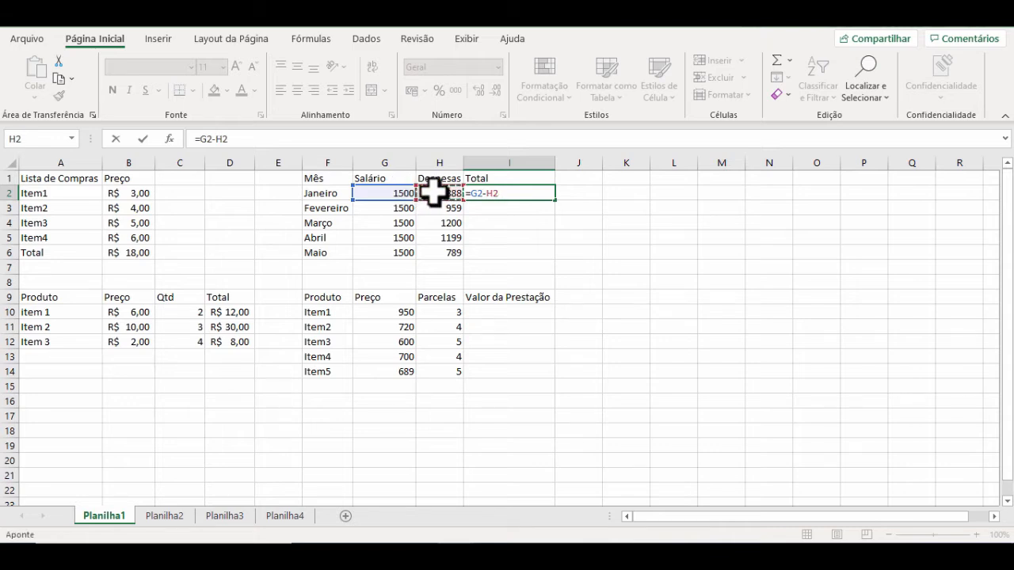
key(Return)
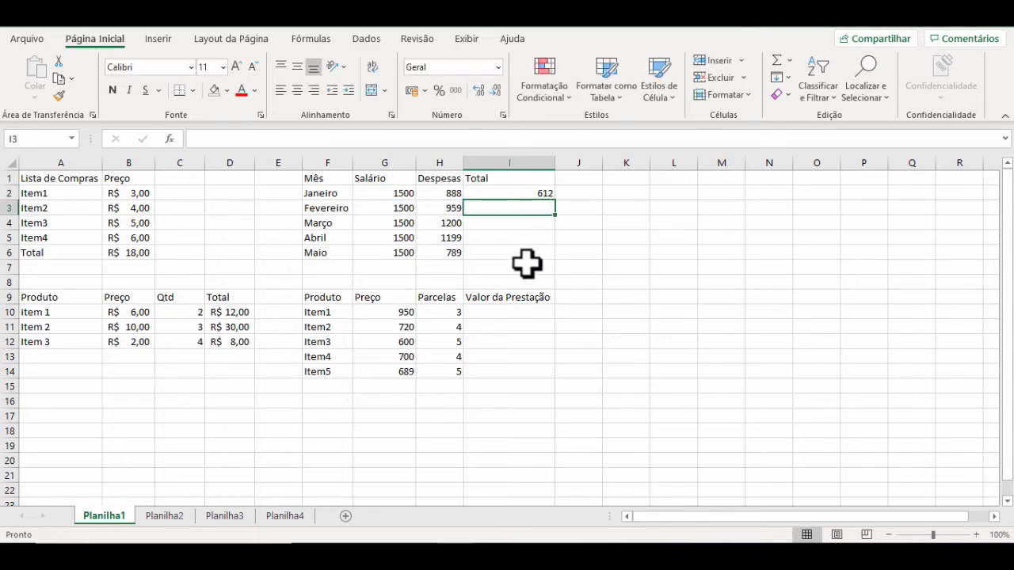
Step: Calculate Fevereiro's total in I3 with =G3-H3 and fill the formula down through Maio in I6
click(515, 190)
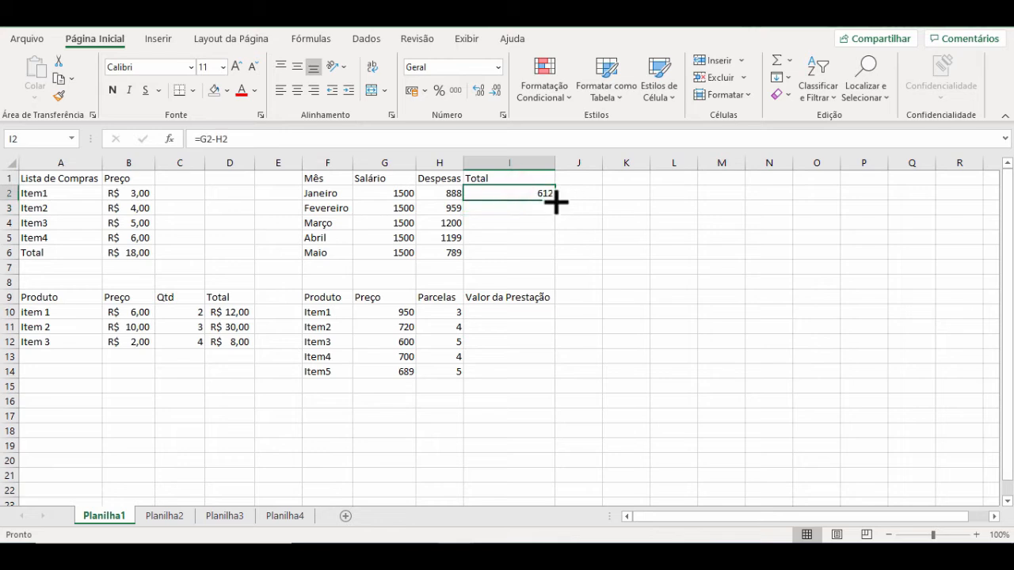
click(522, 207)
text(=)
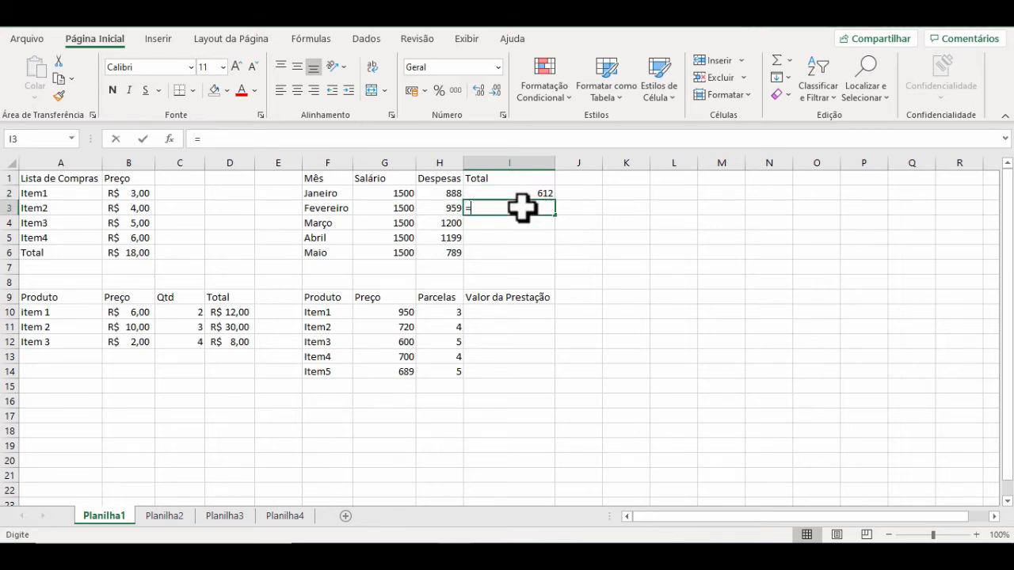
click(394, 206)
text(-)
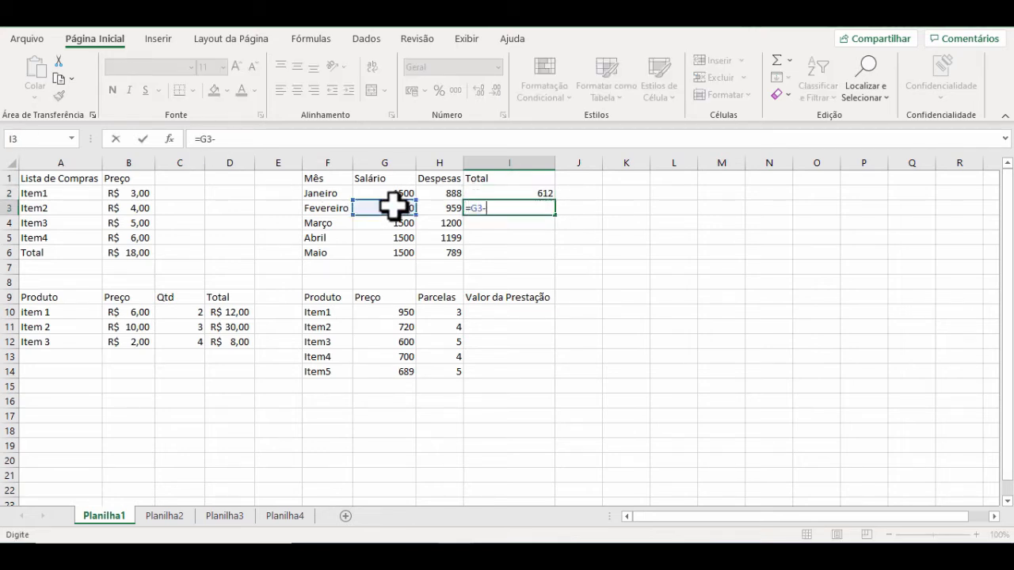
click(442, 207)
key(Return)
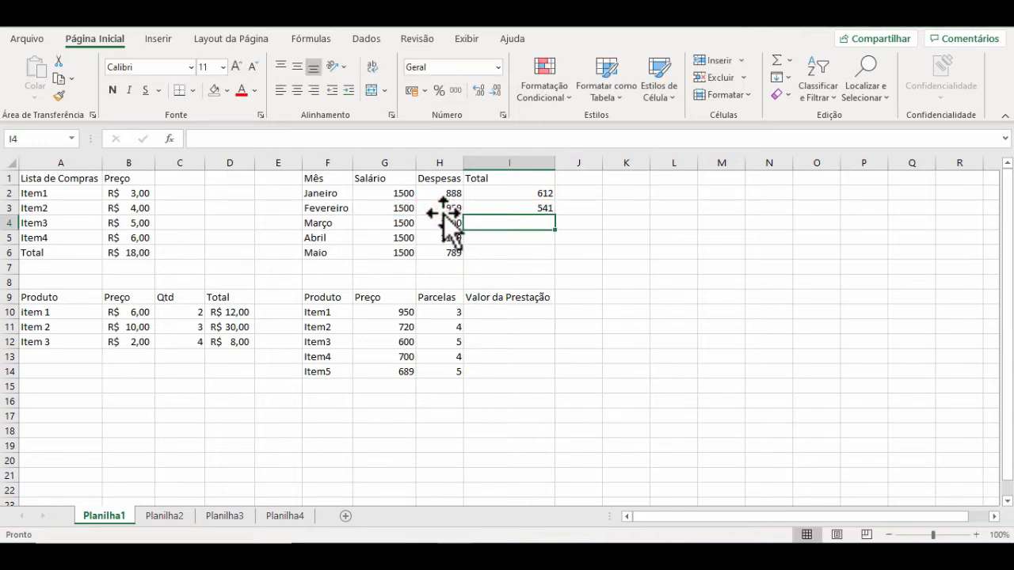
click(519, 206)
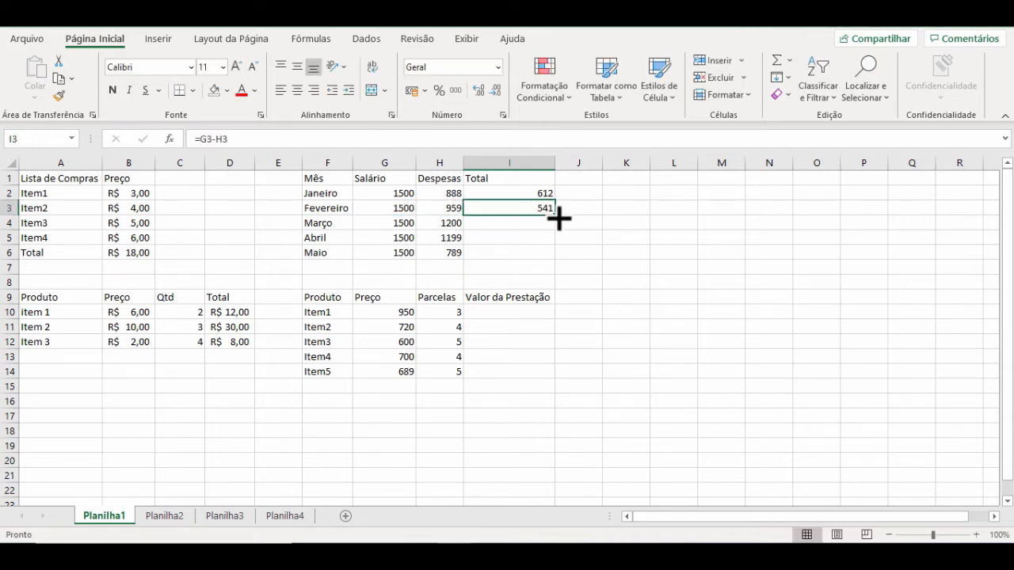
drag(558, 219, 549, 260)
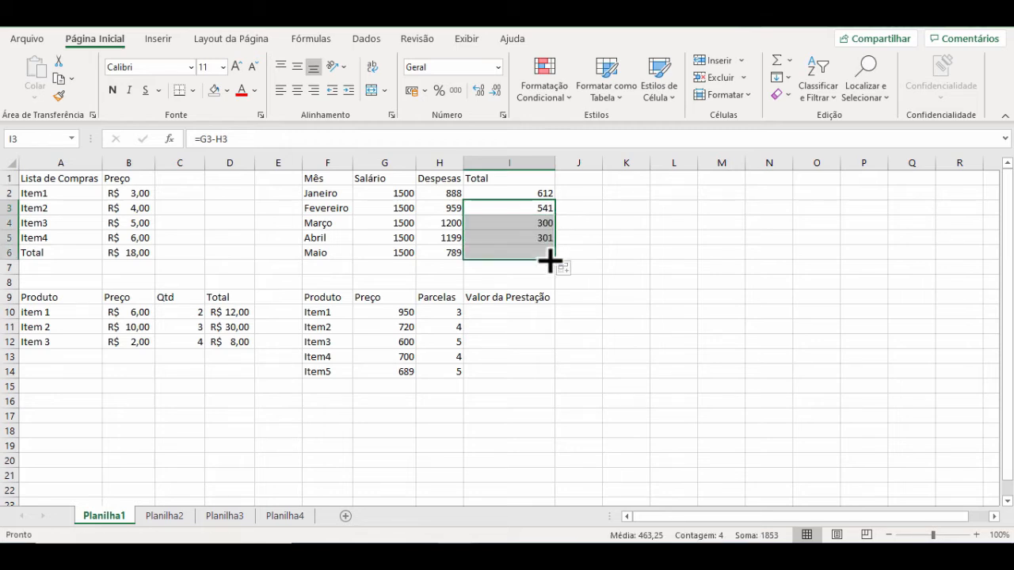
Step: Format the salaries, expenses and totals in G2:I6 as accounting currency
click(437, 209)
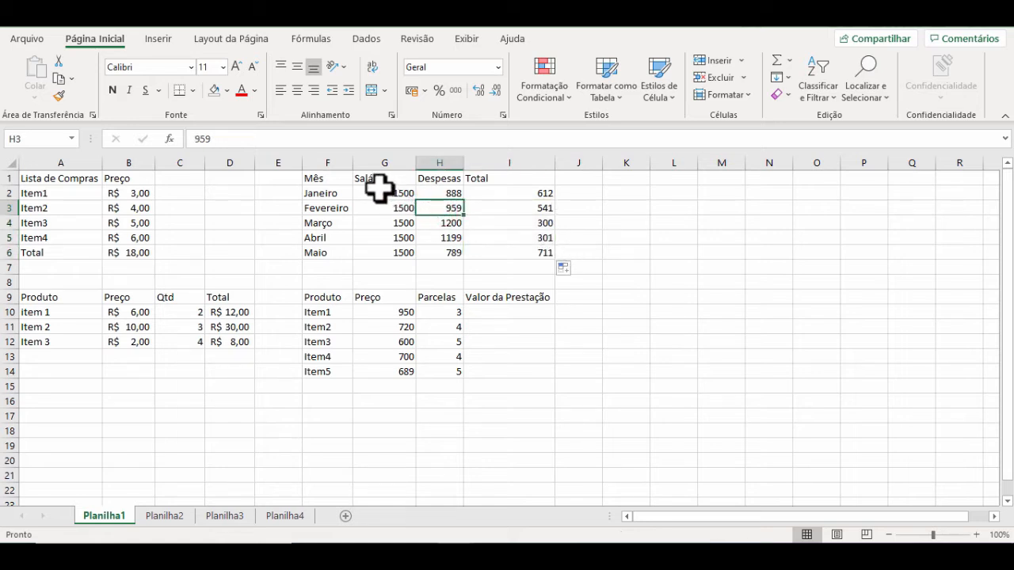
drag(380, 193, 527, 257)
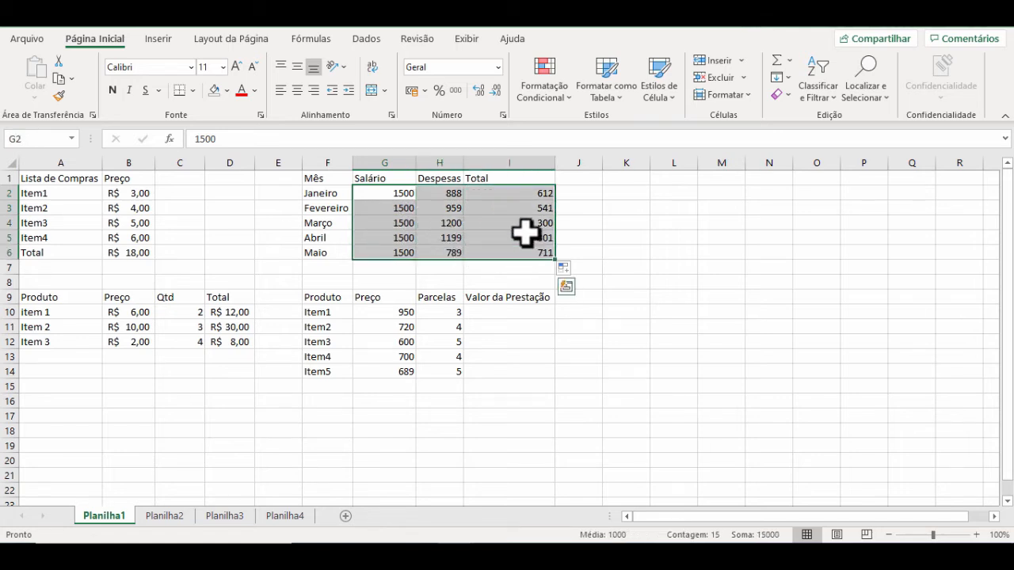
click(411, 91)
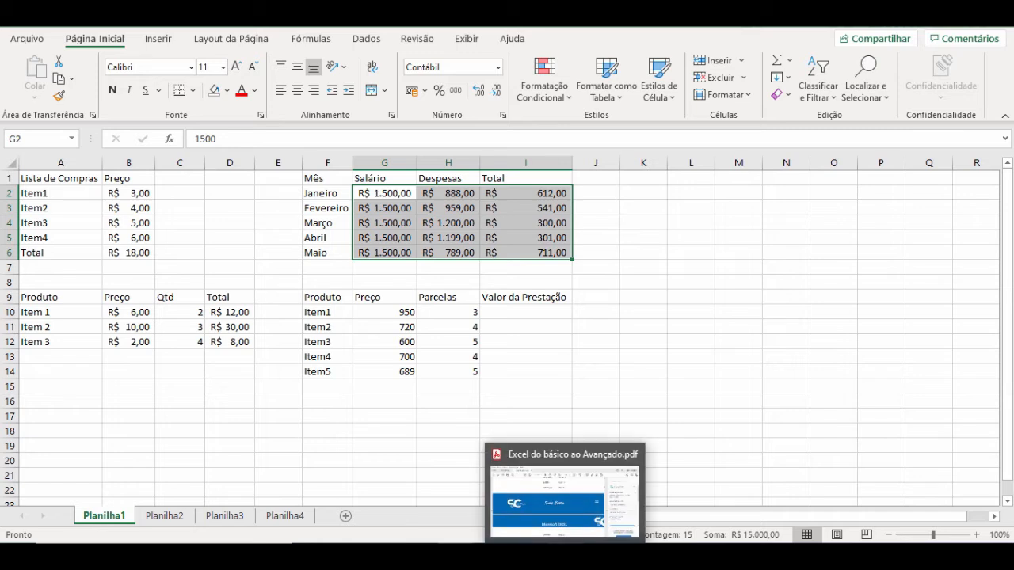
click(603, 357)
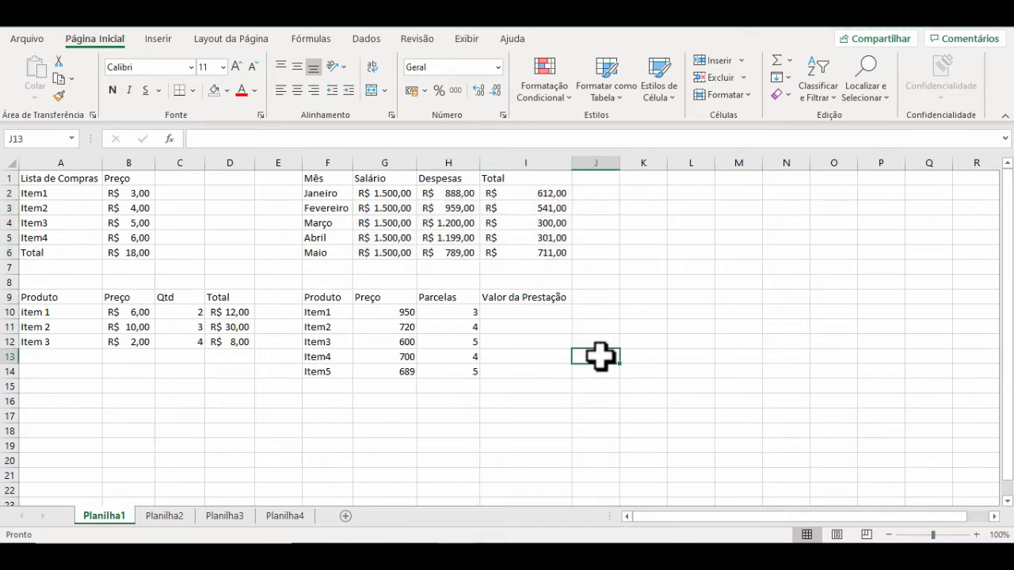
Step: Format the prices of the installment table in G10:G14 as accounting currency
click(406, 312)
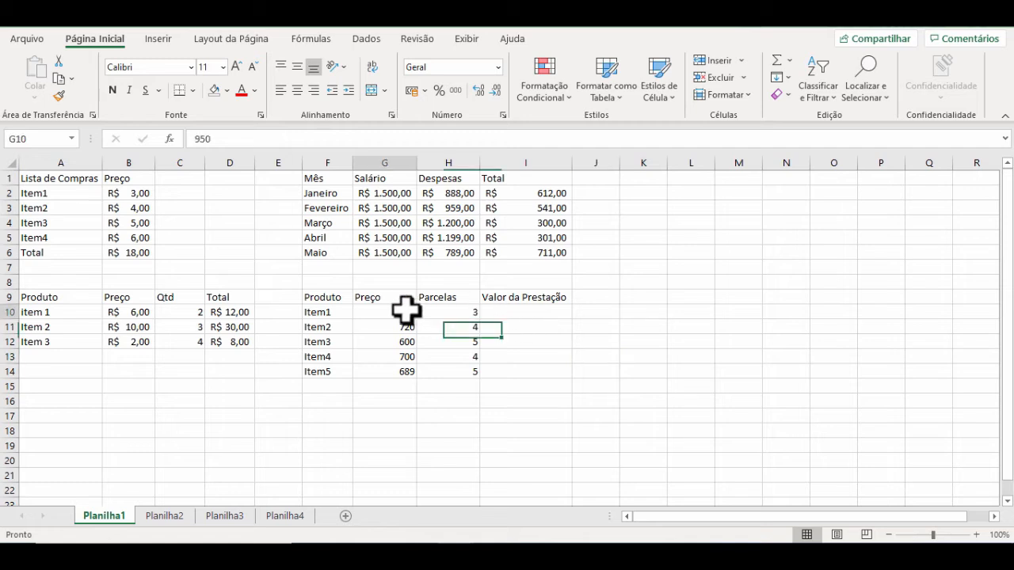
drag(406, 311, 400, 372)
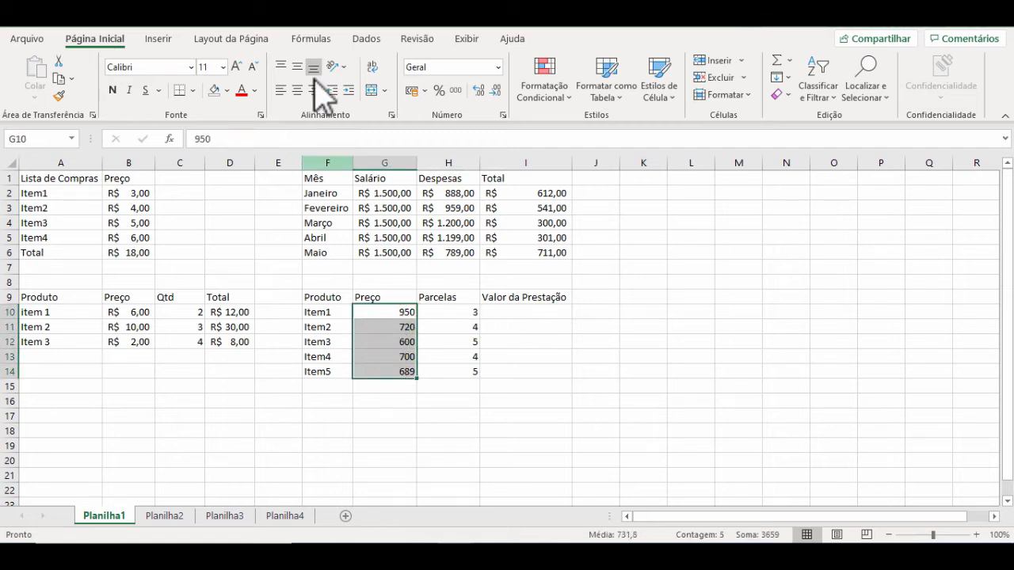
click(412, 91)
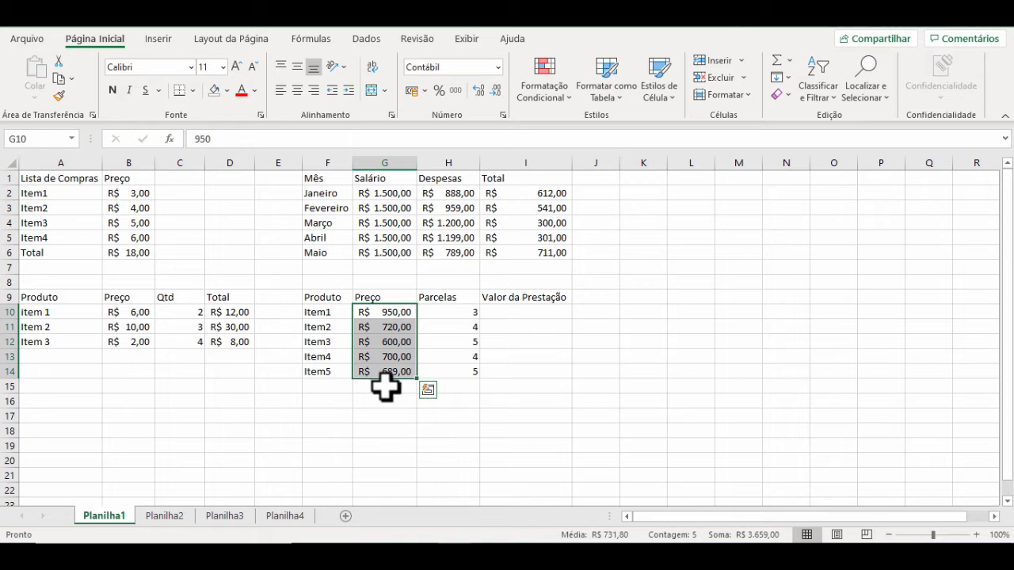
Step: Calculate Item1's installment value in I10 by dividing price by number of installments with =G10/H10
click(526, 317)
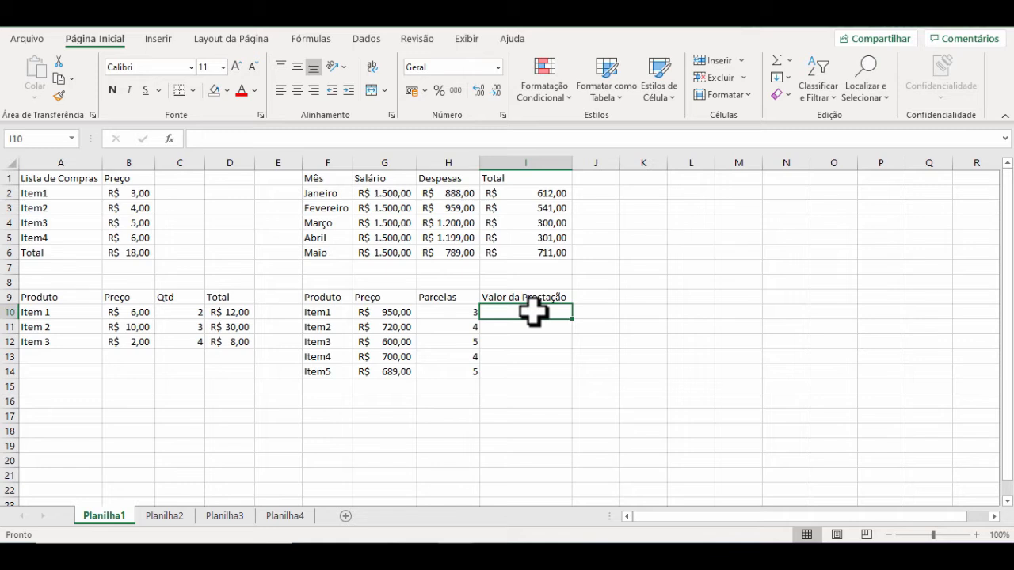
text(=)
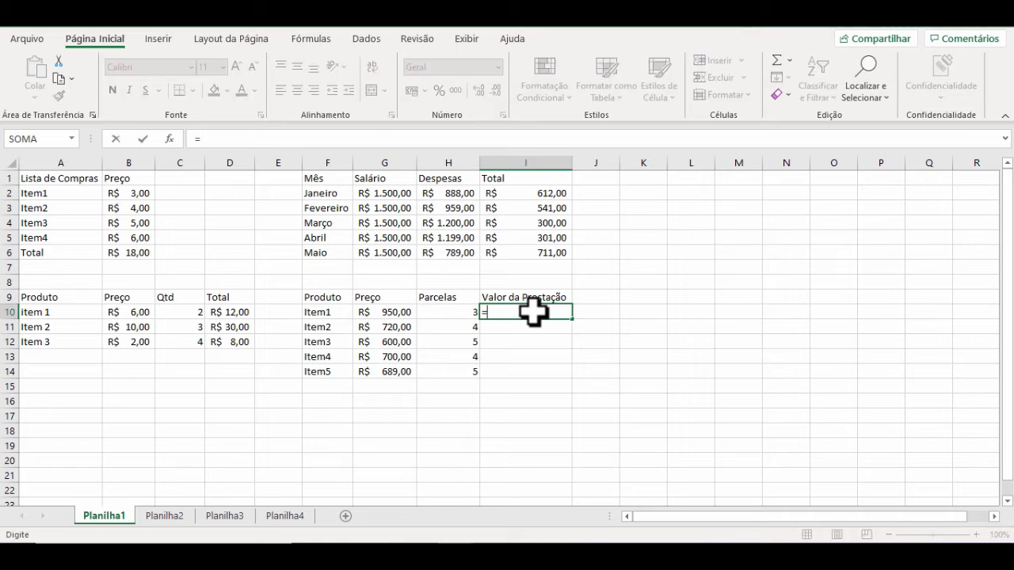
click(390, 314)
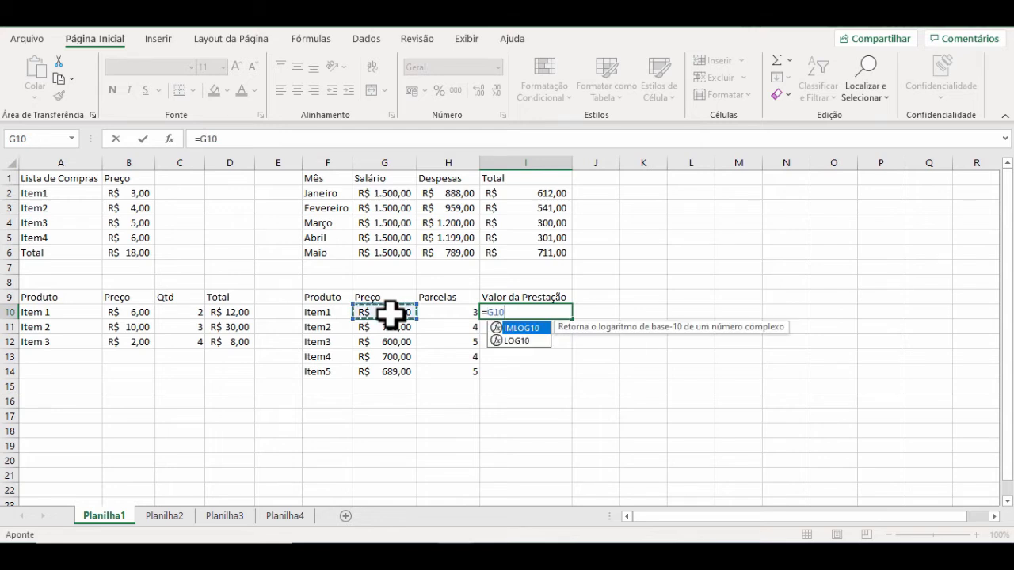
text(/)
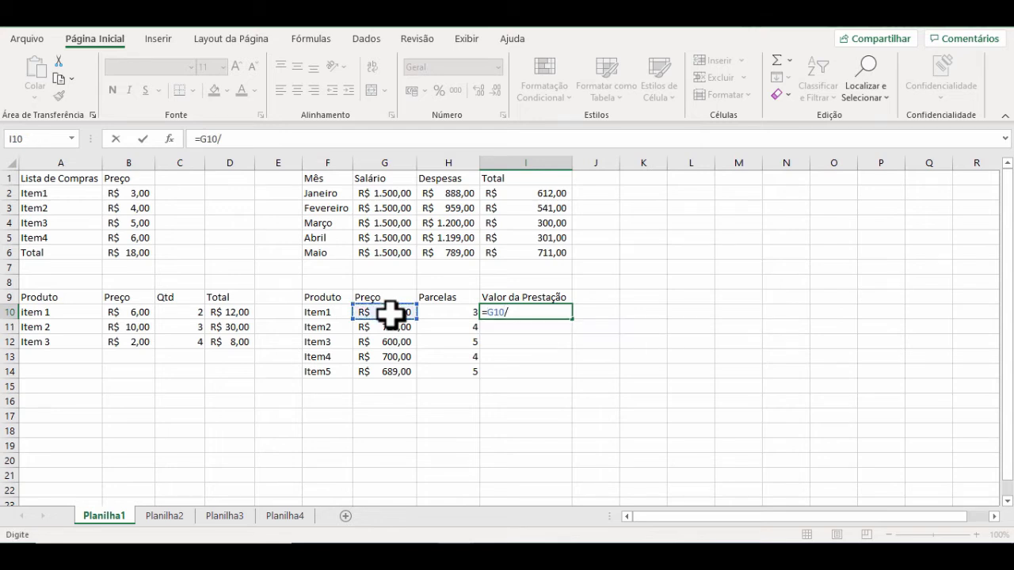
click(448, 314)
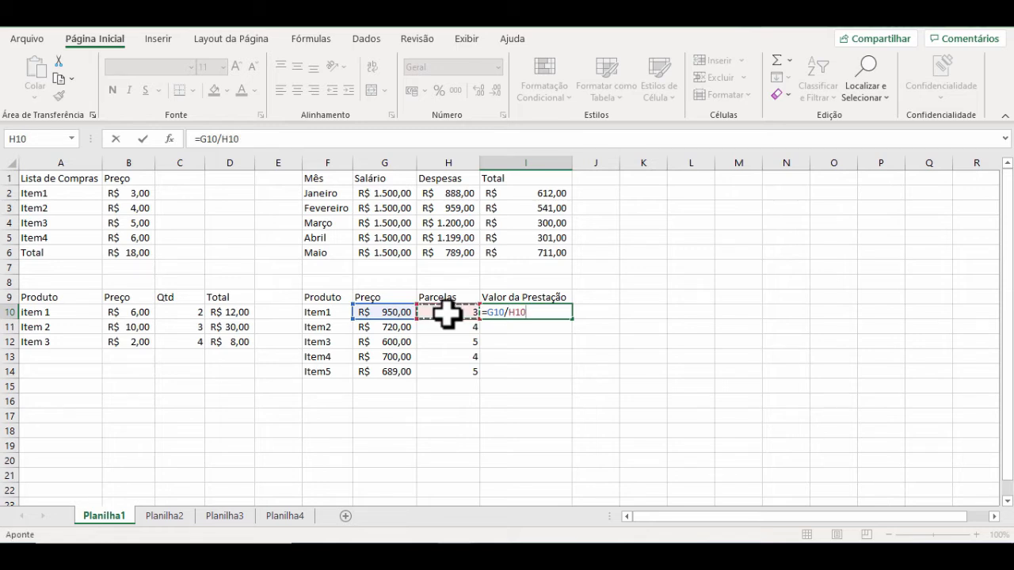
key(Return)
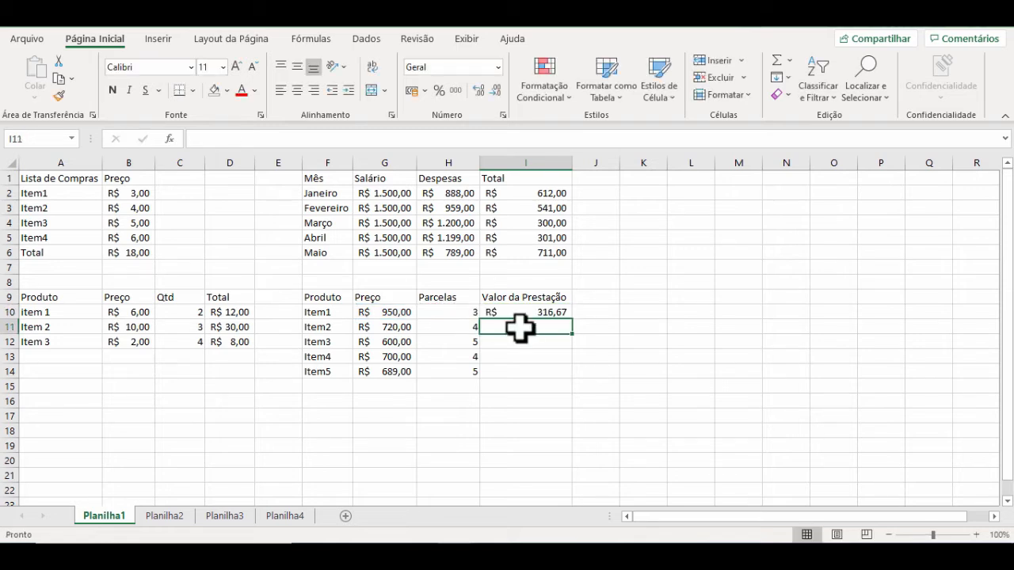
Step: Calculate Item2's installment value in I11 with =G11/H11 and fill the formula down through Item5 in I14
text(=)
click(377, 326)
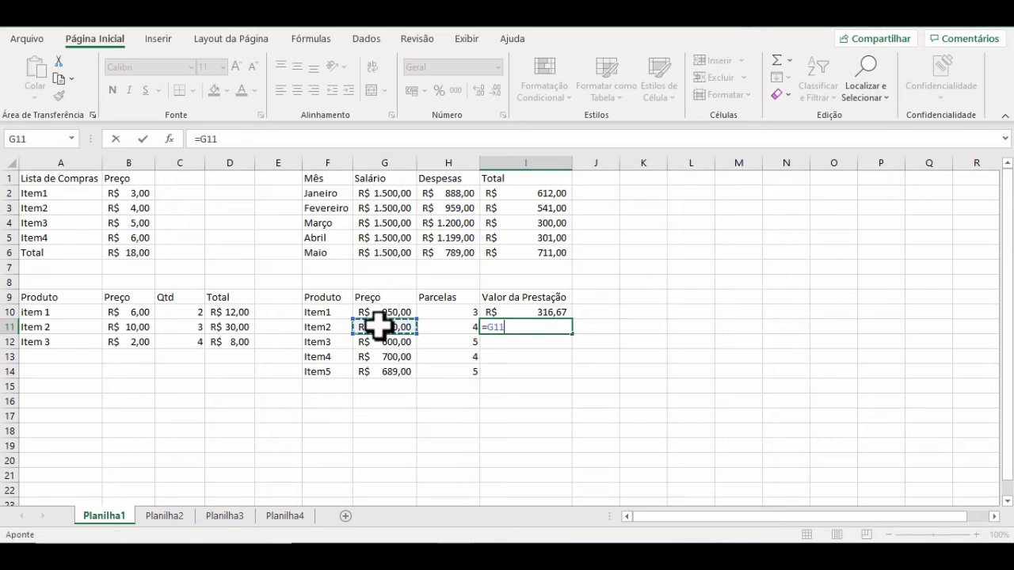
click(466, 325)
key(Return)
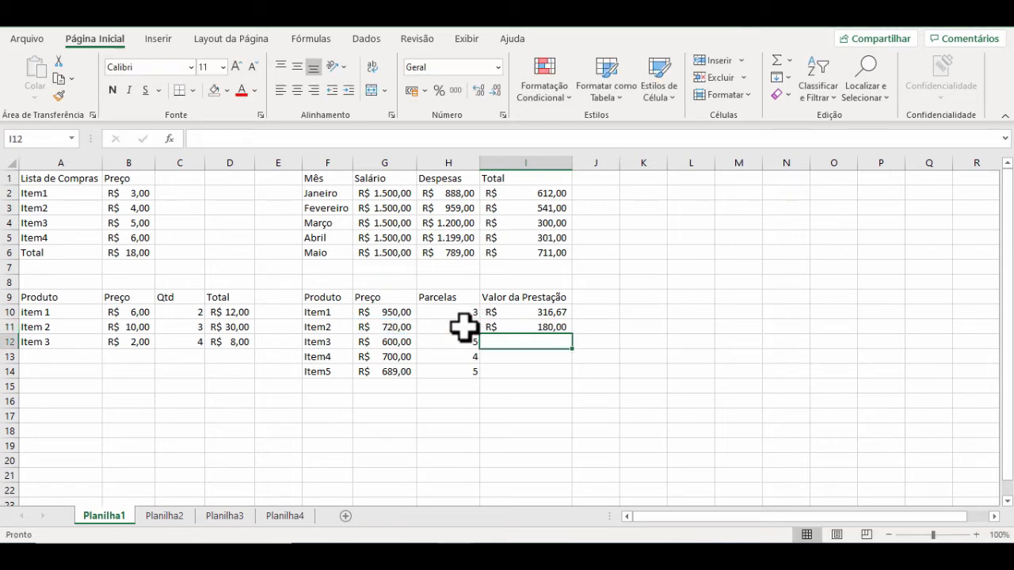
click(529, 327)
drag(576, 338, 564, 378)
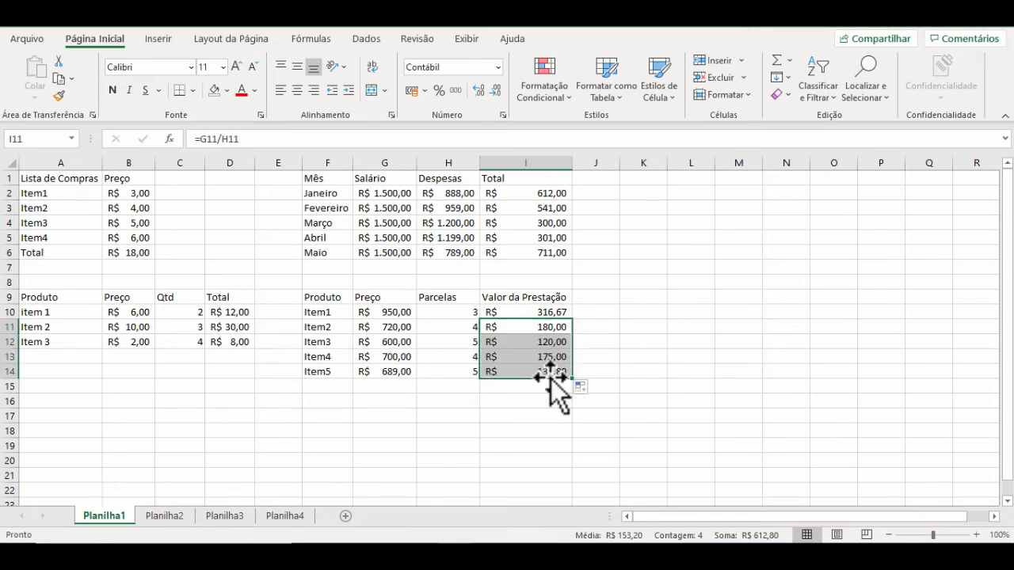
Step: Review the sum formula in B6, the multiplication in D10 and the subtraction in I6, leaving each unchanged
double_click(141, 252)
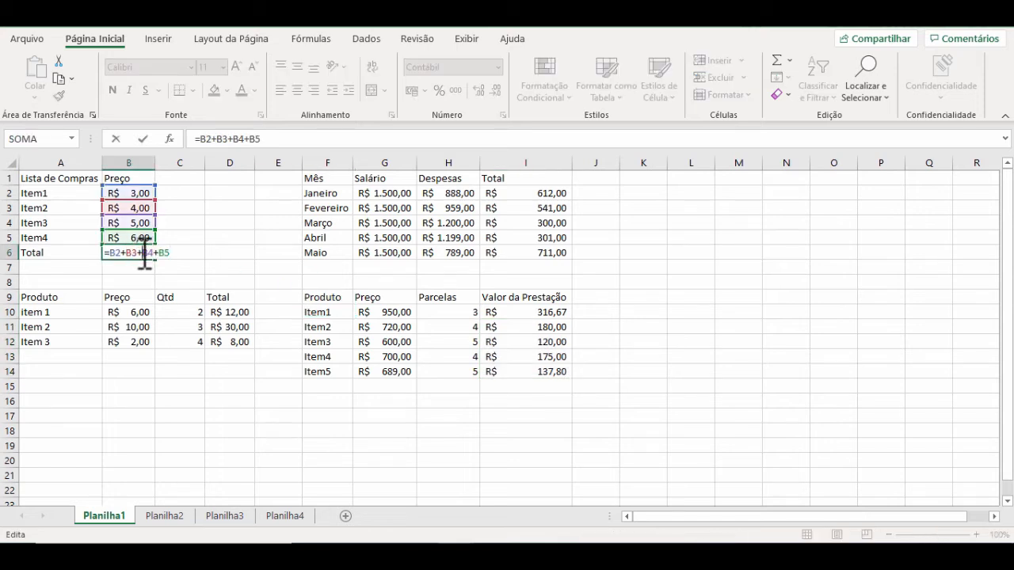
key(Escape)
double_click(232, 312)
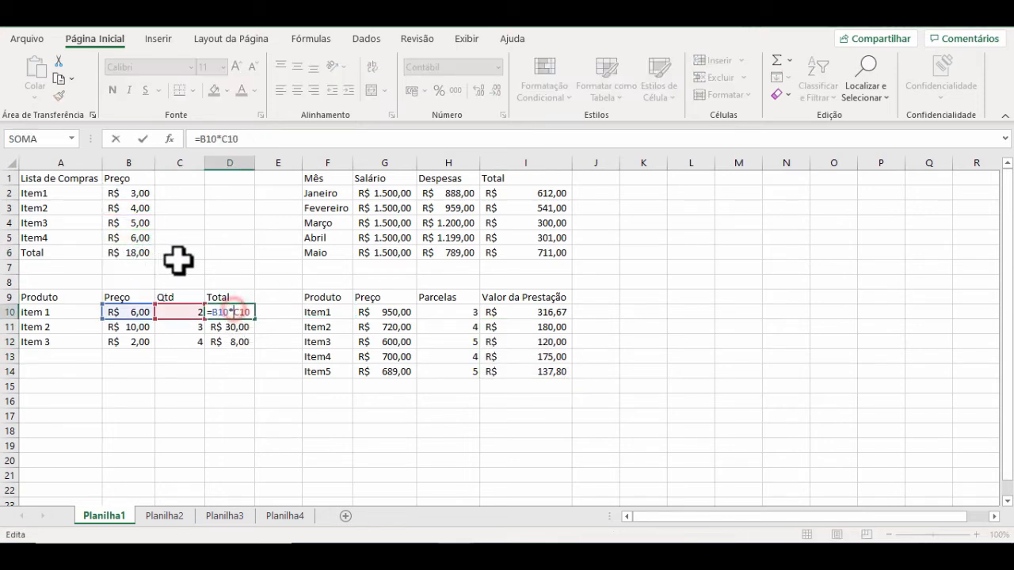
key(Escape)
double_click(557, 254)
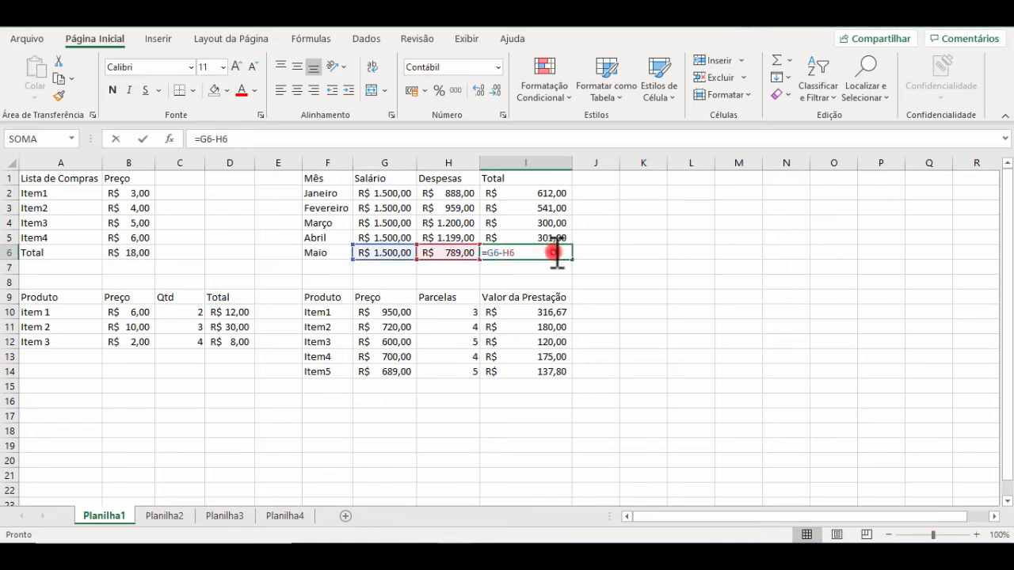
key(Escape)
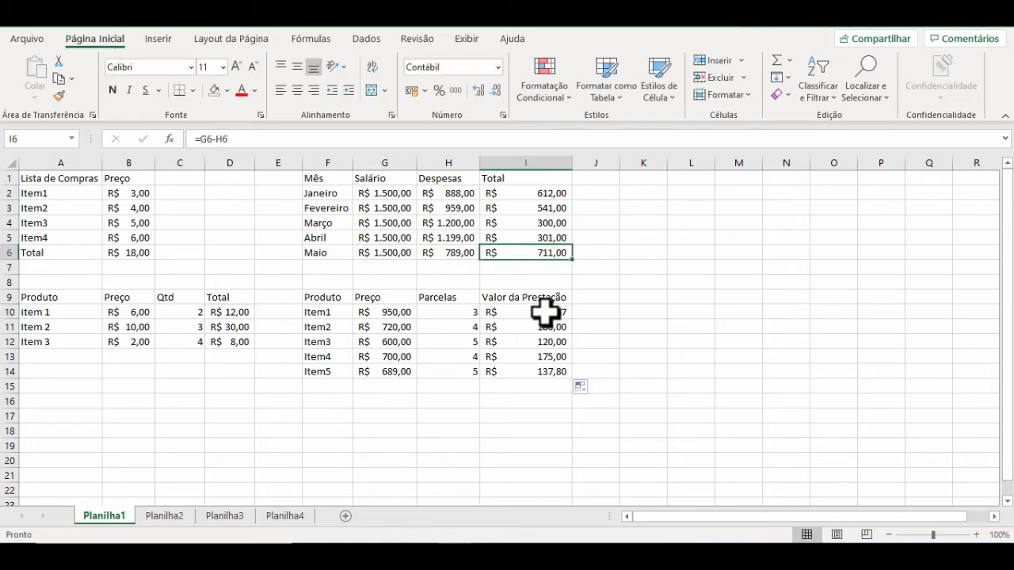
Step: Review the division formulas in I10 and I14, the sum in B6, the multiplication in D12 and the subtraction in I6
double_click(546, 311)
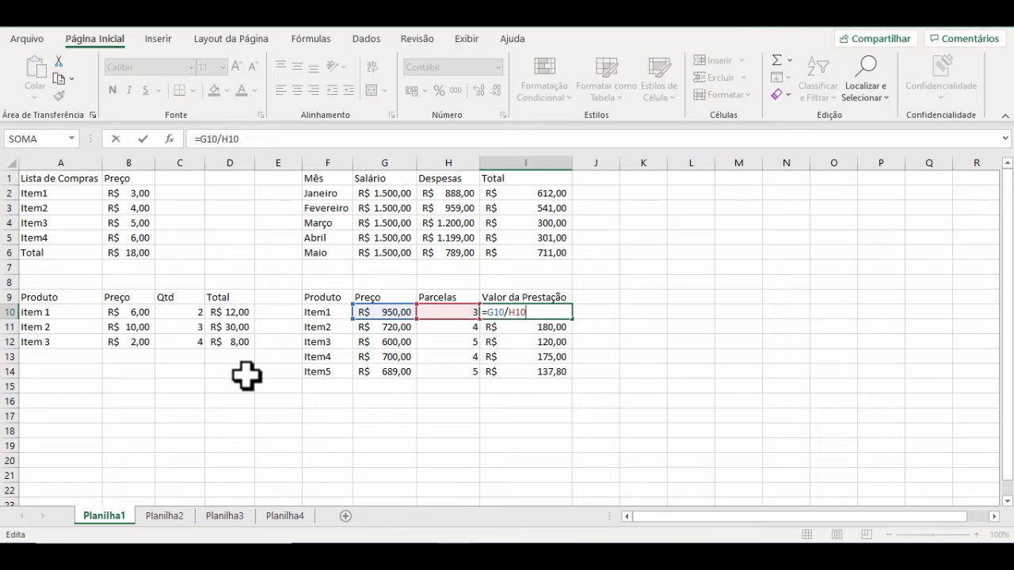
key(ctrl+Return)
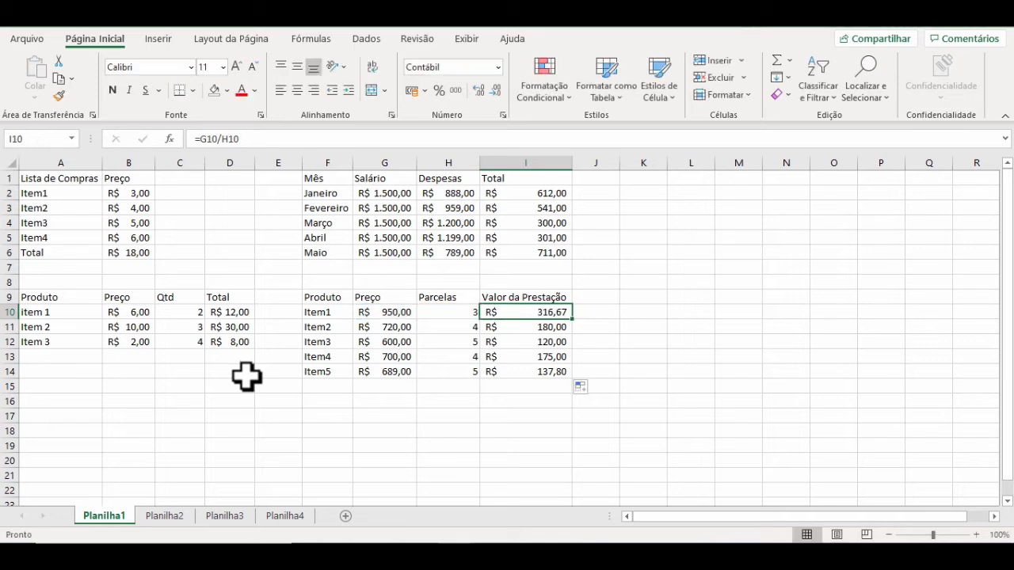
double_click(138, 220)
key(ctrl+Return)
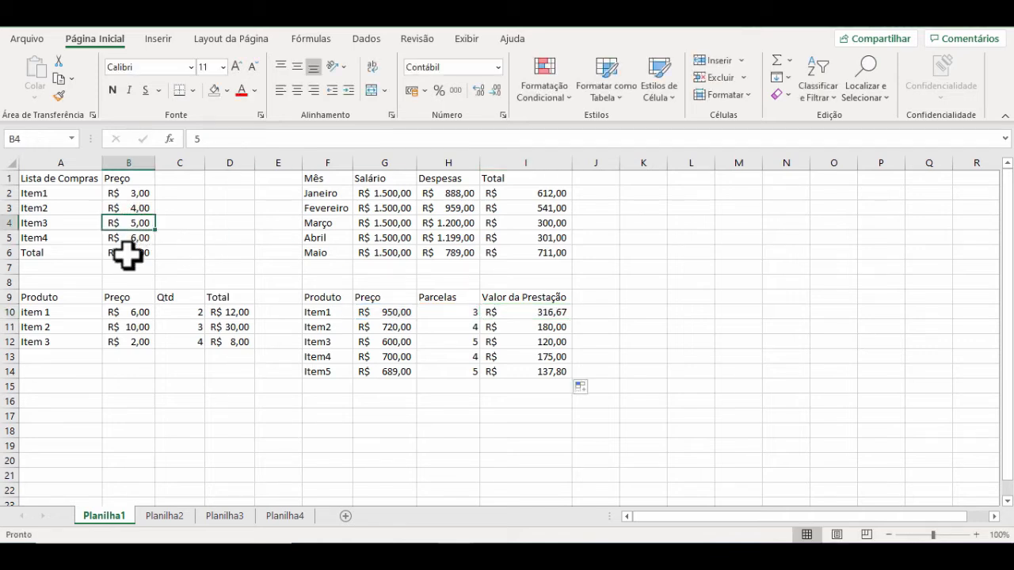
double_click(132, 254)
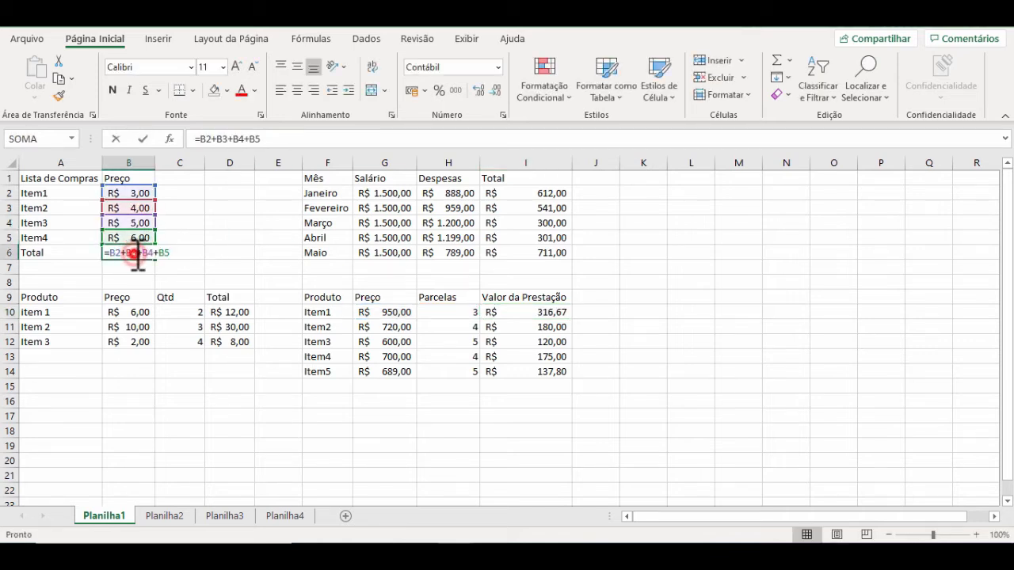
key(ctrl+Return)
click(234, 301)
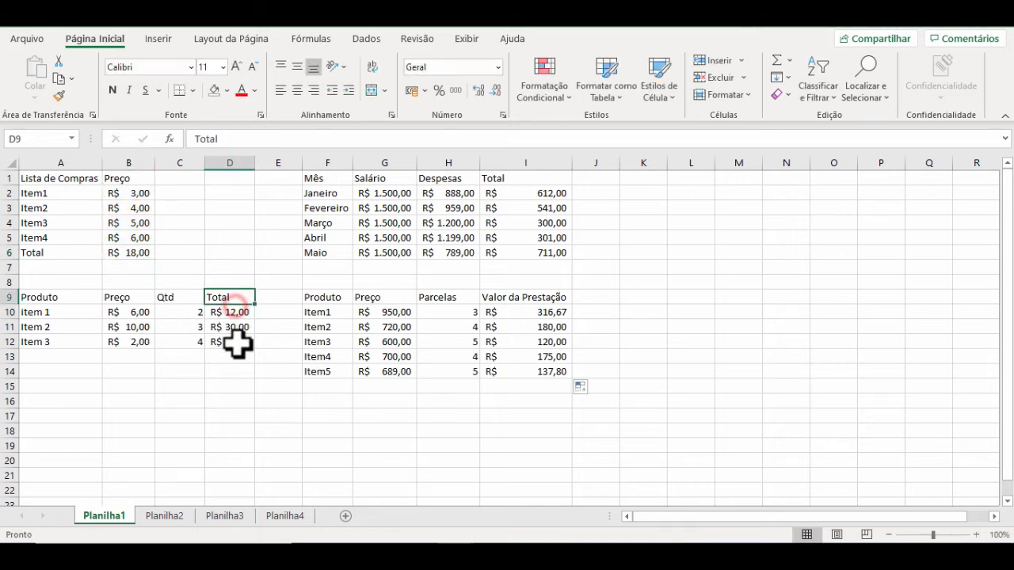
click(240, 338)
double_click(242, 342)
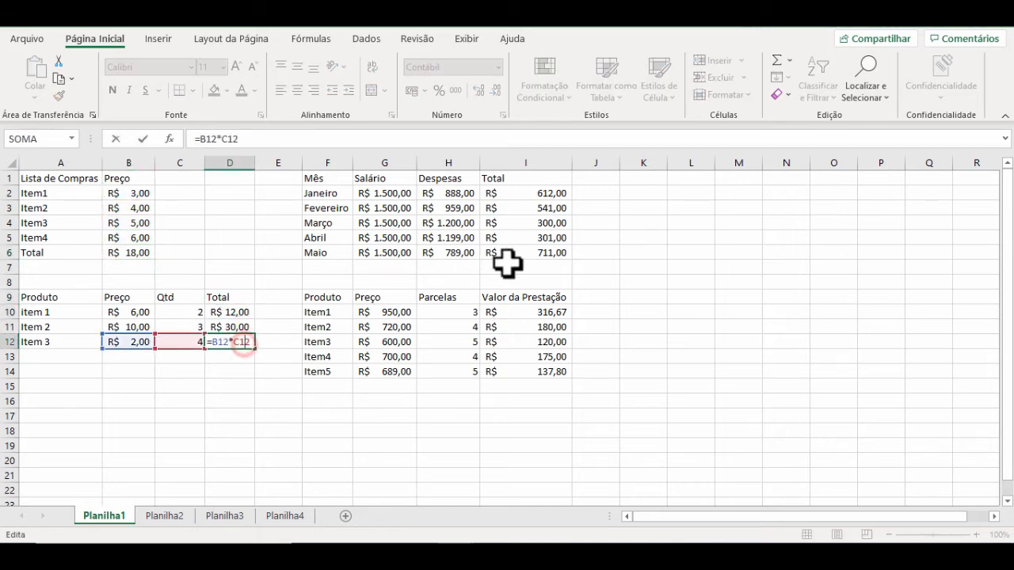
key(ctrl+Return)
double_click(546, 254)
key(ctrl+Return)
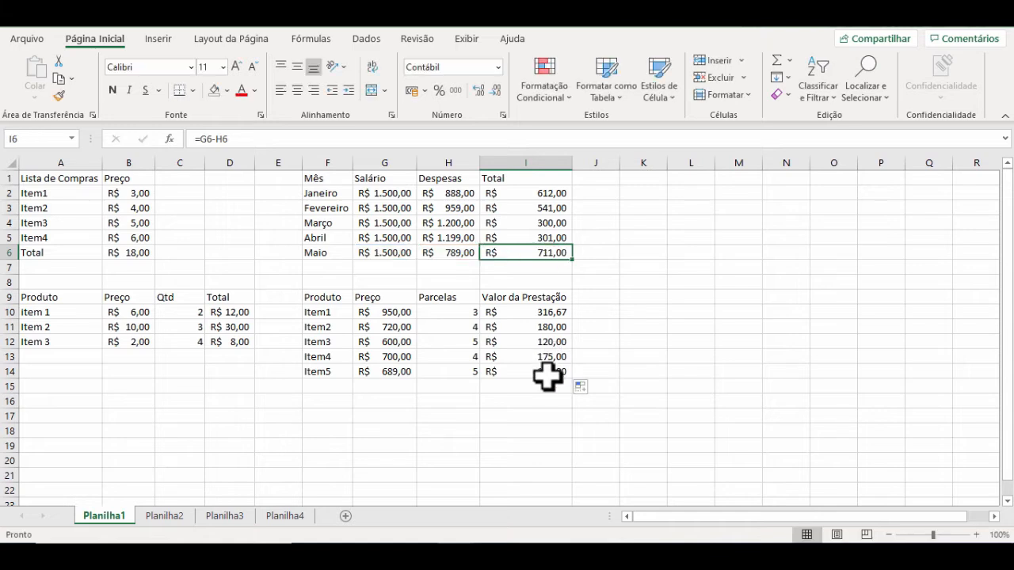
click(550, 371)
double_click(548, 371)
key(ctrl+Return)
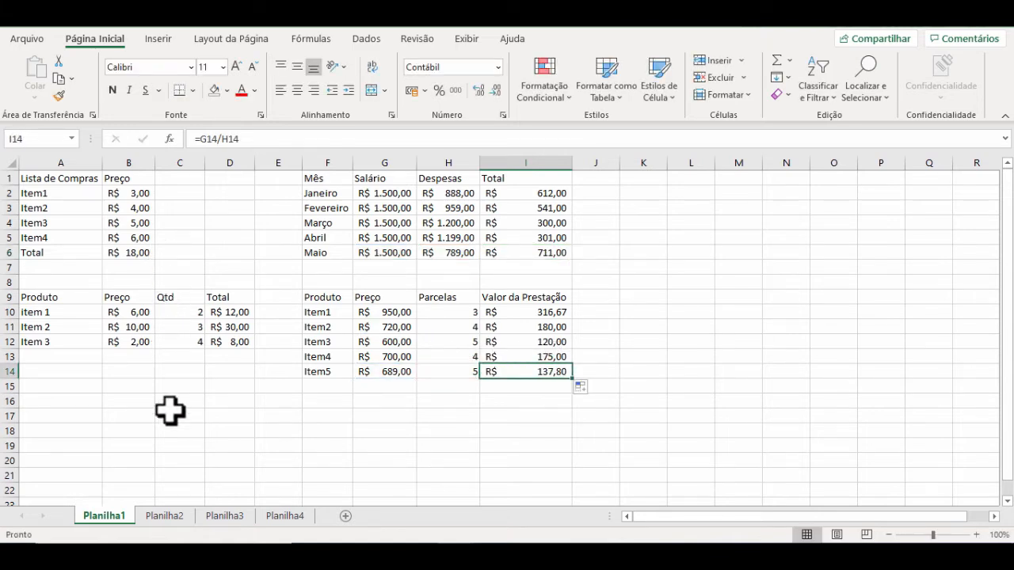
Step: Switch to the Planilha2 sheet and look over its shopping list, including the empty subtotal cells and the Total Geral row
click(176, 515)
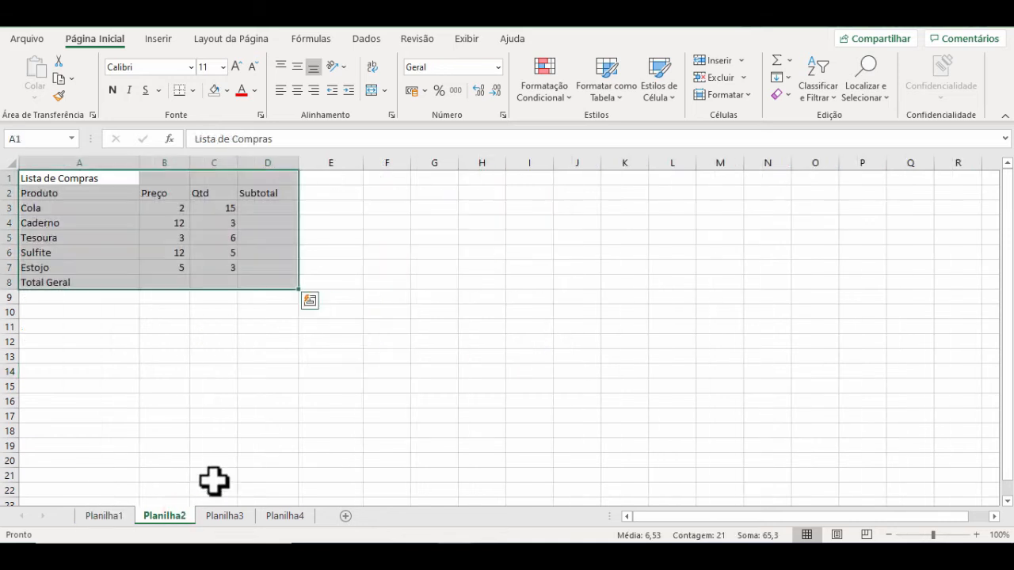
click(260, 312)
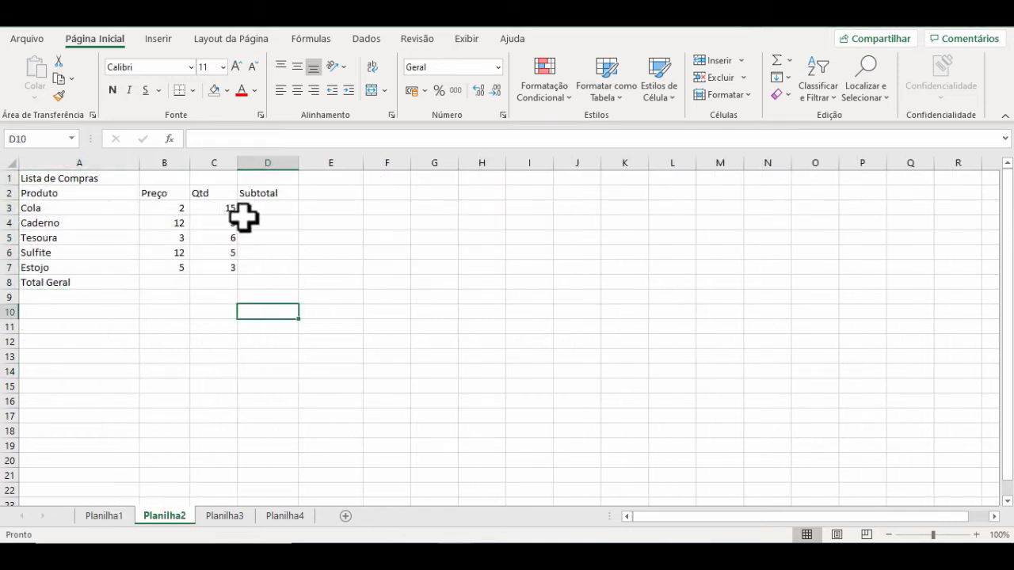
click(283, 227)
drag(211, 221, 269, 253)
drag(132, 281, 248, 282)
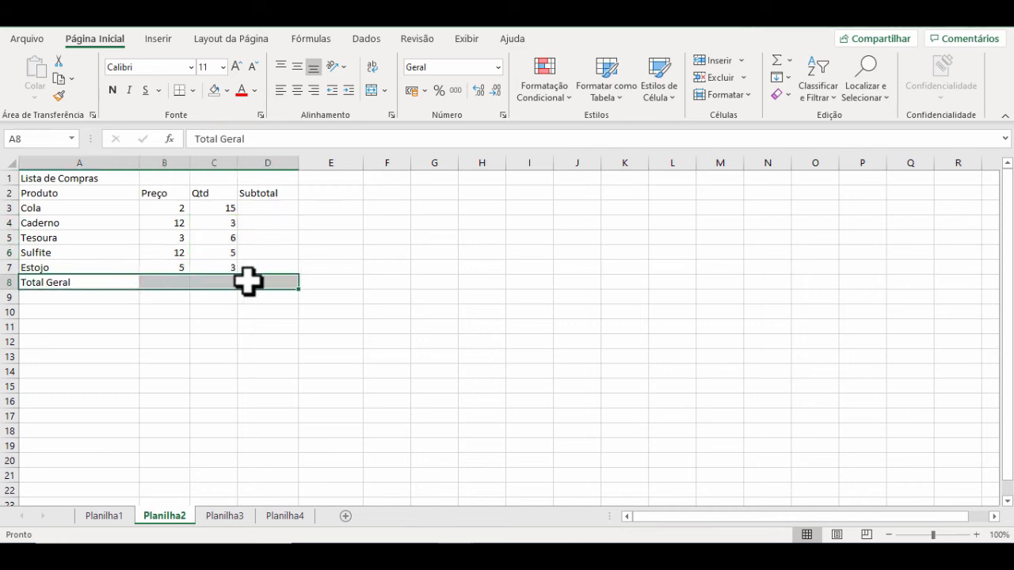
click(287, 312)
Step: Format the shopping list prices in B3:B7 as accounting currency
drag(169, 205, 170, 268)
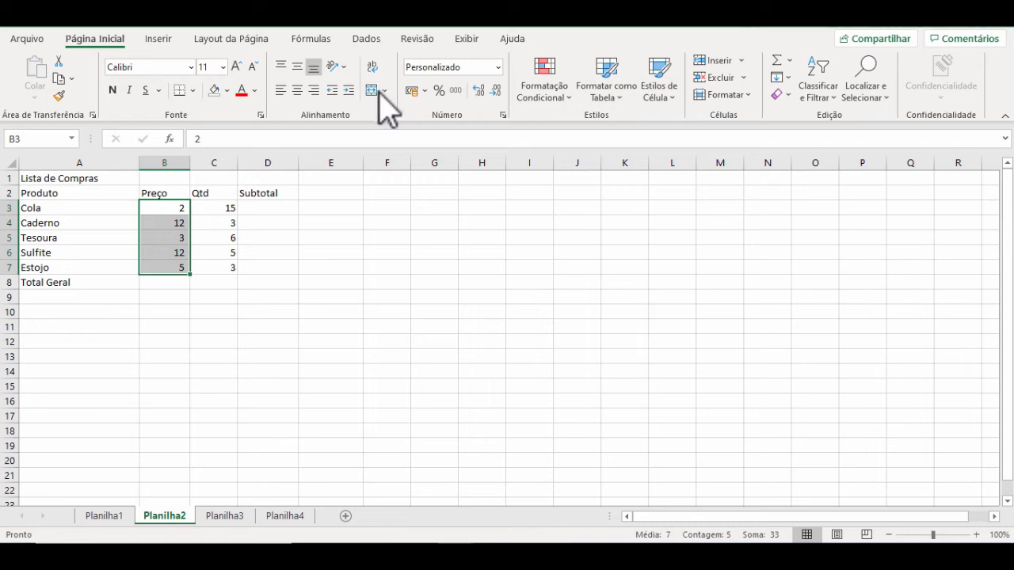
click(411, 91)
click(187, 208)
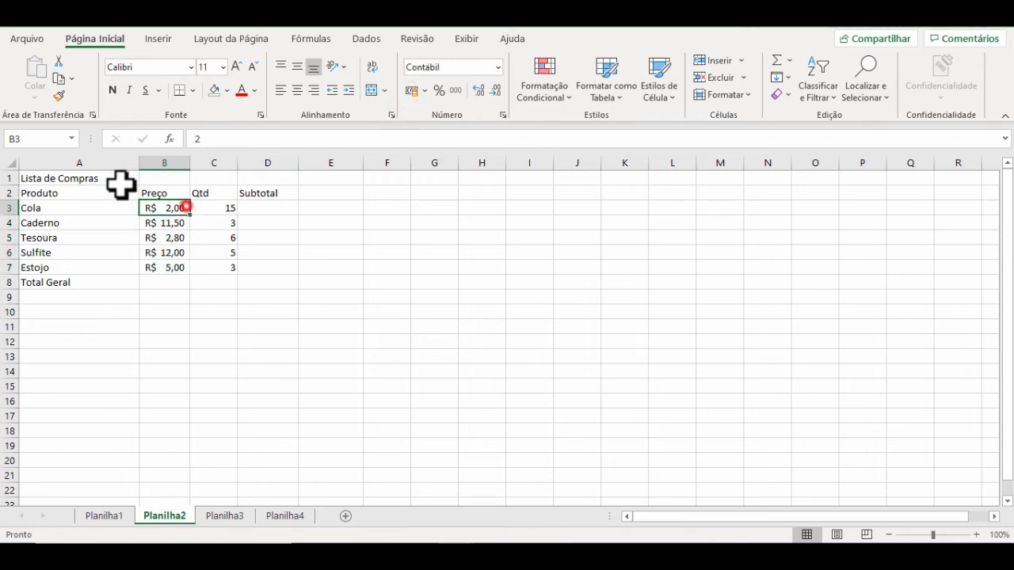
Step: Merge and center the Lista de Compras title across A1:D1 and the Total Geral label across A8:C8
drag(86, 176, 260, 182)
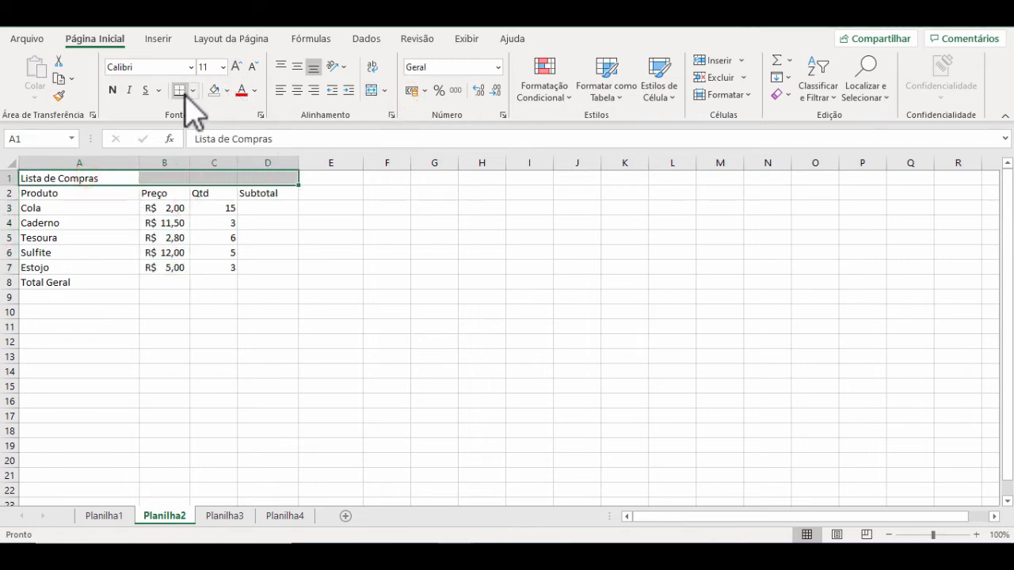
click(370, 90)
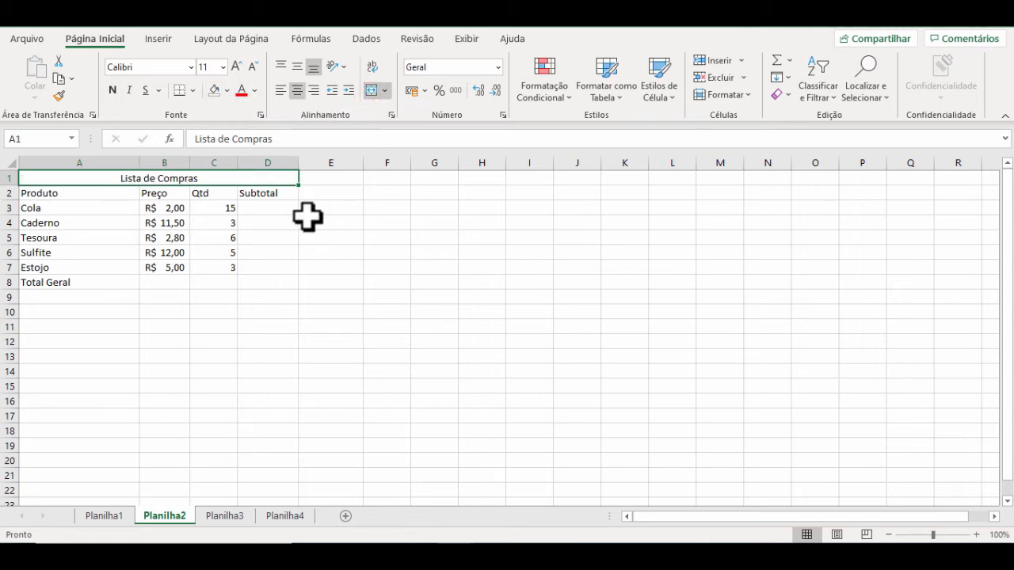
drag(72, 279, 230, 282)
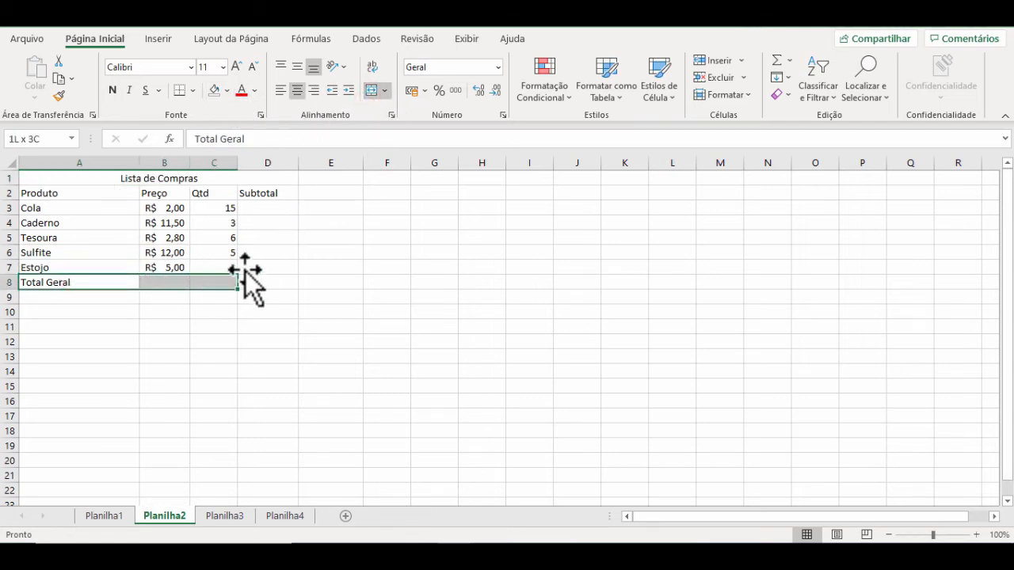
click(372, 90)
click(306, 251)
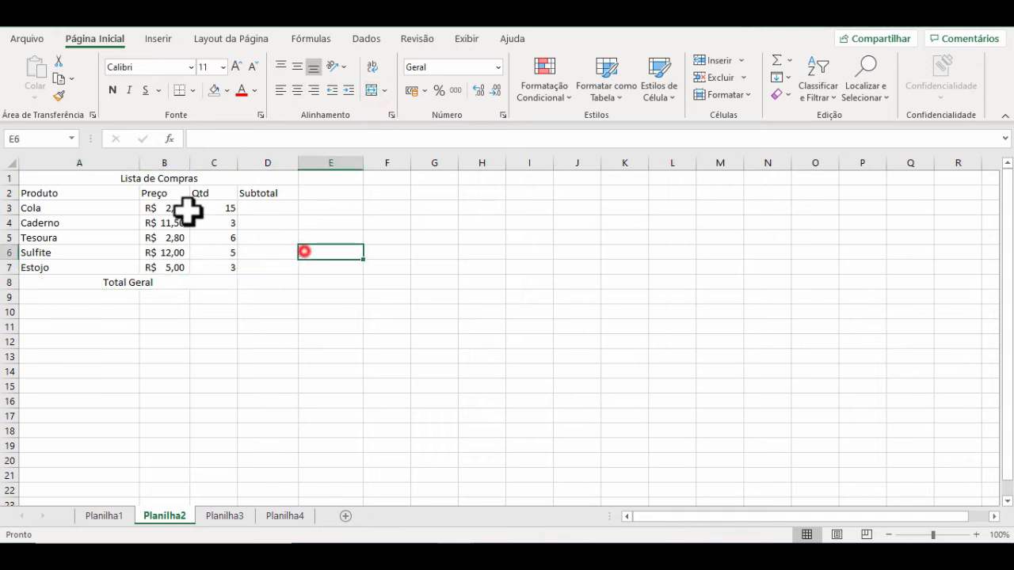
Step: Apply all borders to the shopping list table in A1:D8
drag(95, 177, 244, 282)
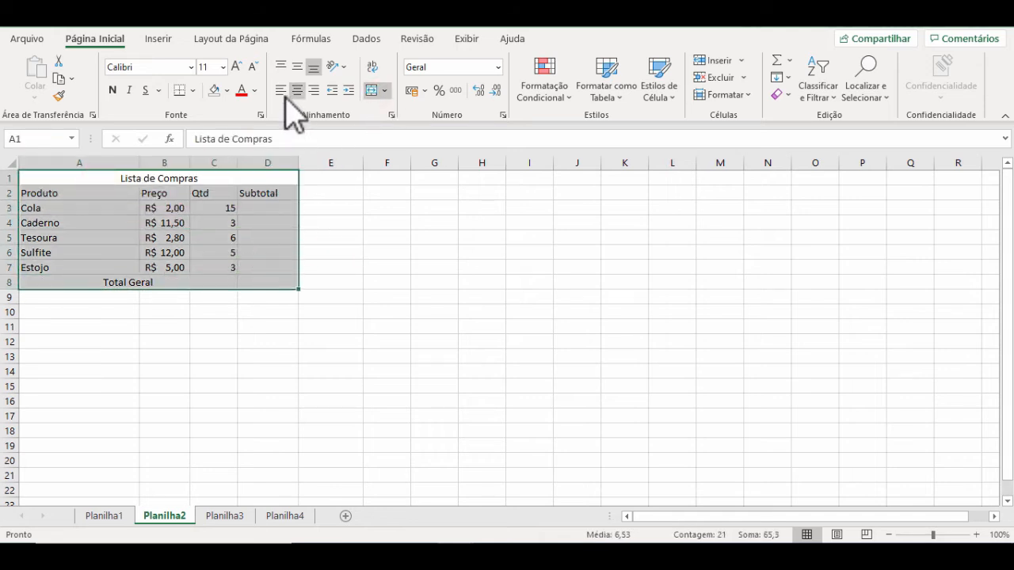
click(193, 90)
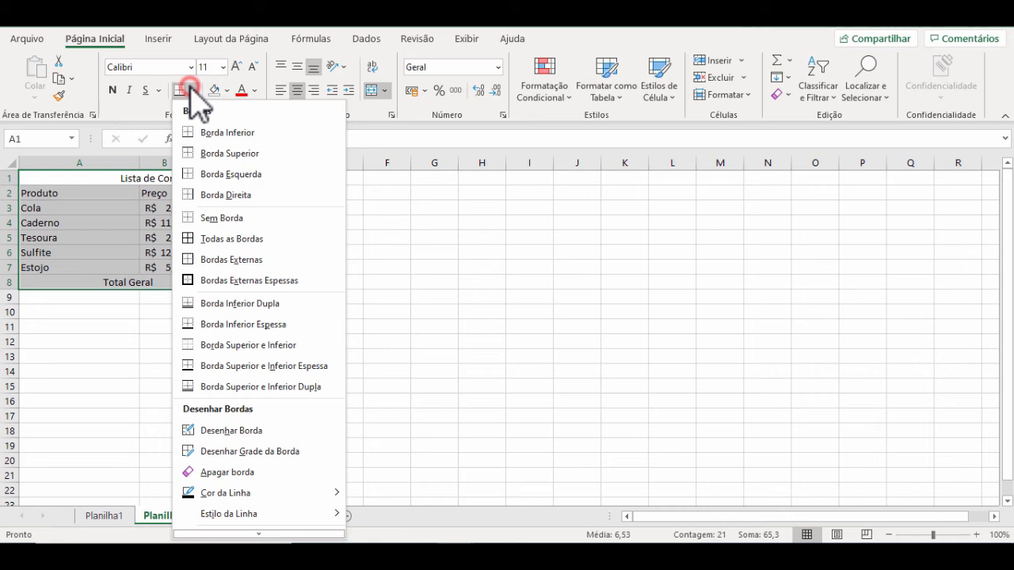
click(223, 238)
click(351, 265)
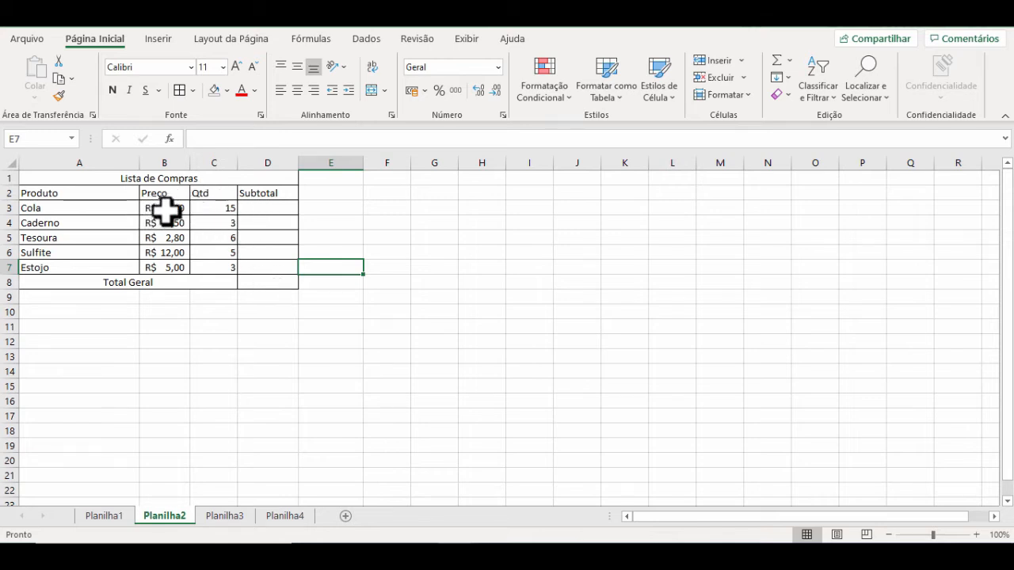
Step: Calculate Cola's subtotal in D3 with =B3*C3 and fill the formula down through Estojo in D7
click(266, 204)
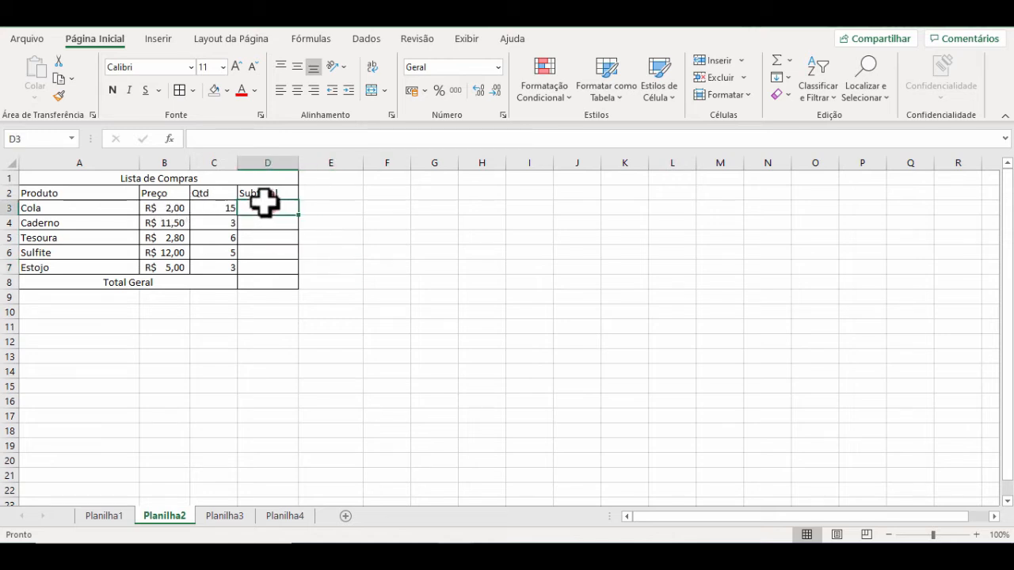
text(=)
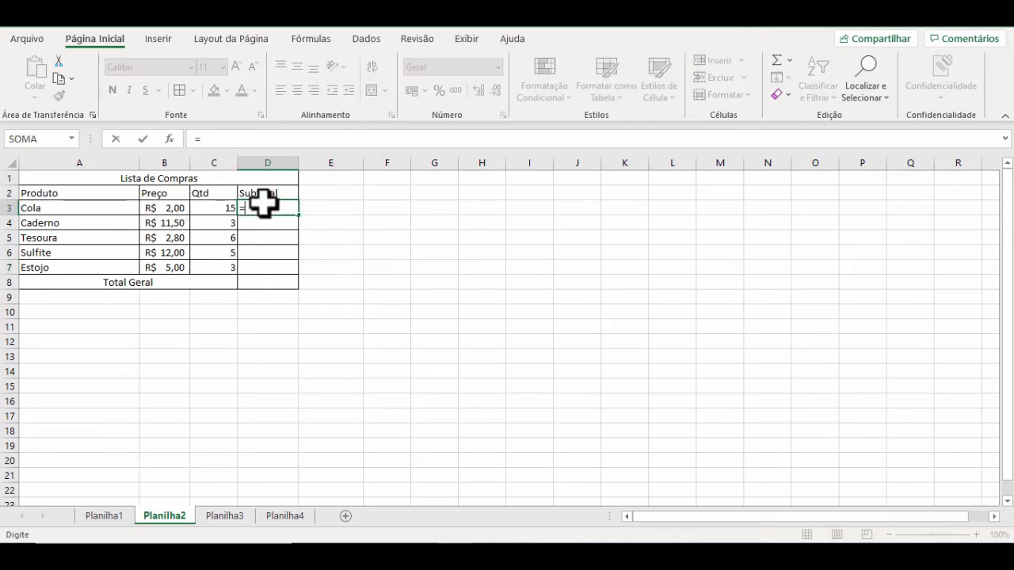
click(163, 208)
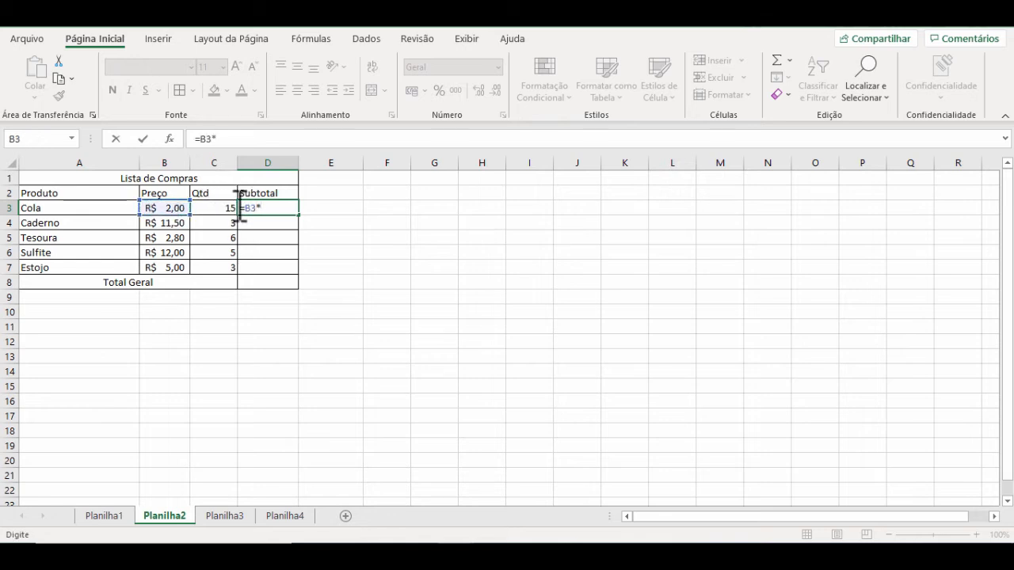
key(Return)
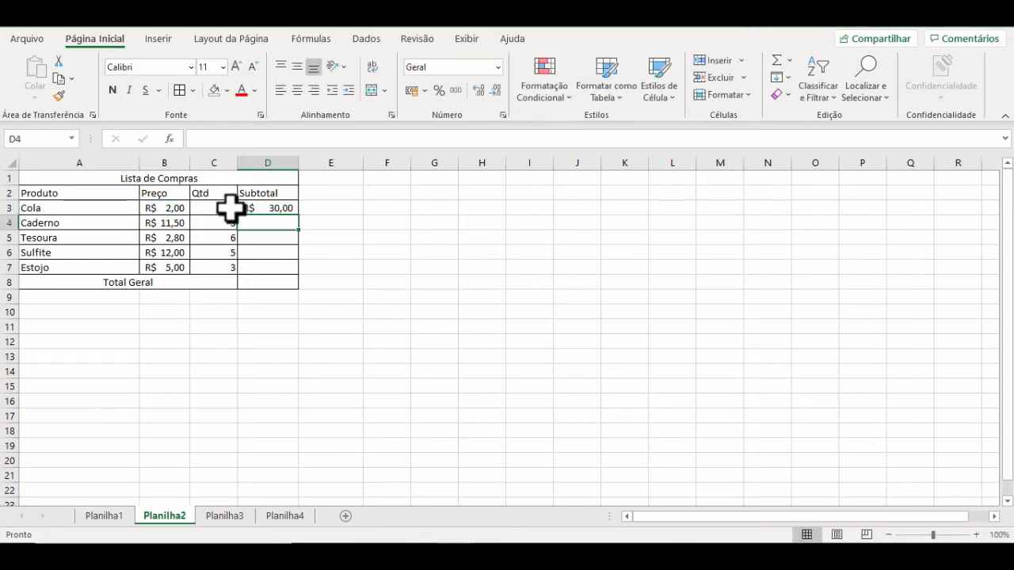
click(274, 208)
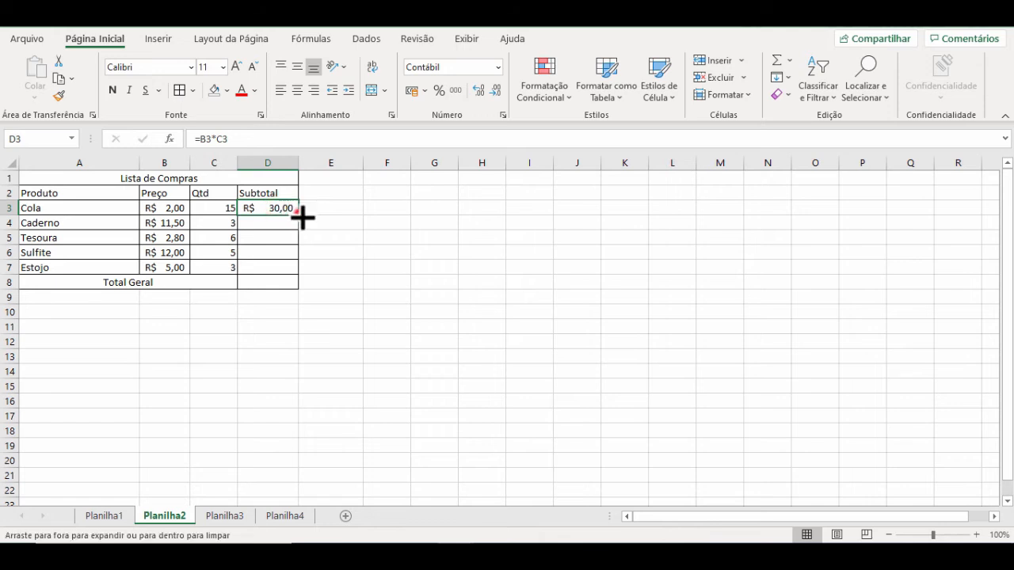
drag(299, 215, 296, 274)
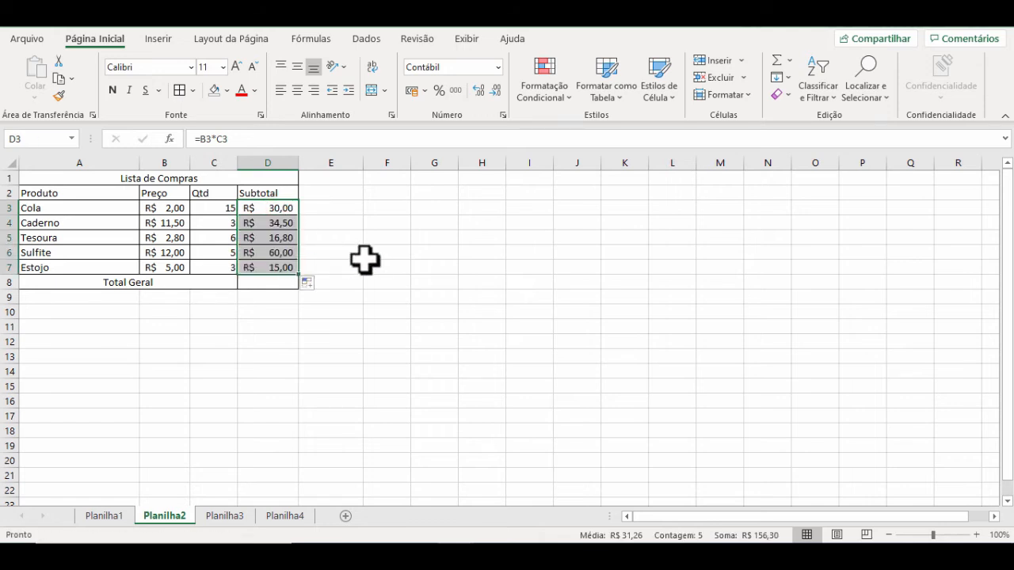
click(302, 311)
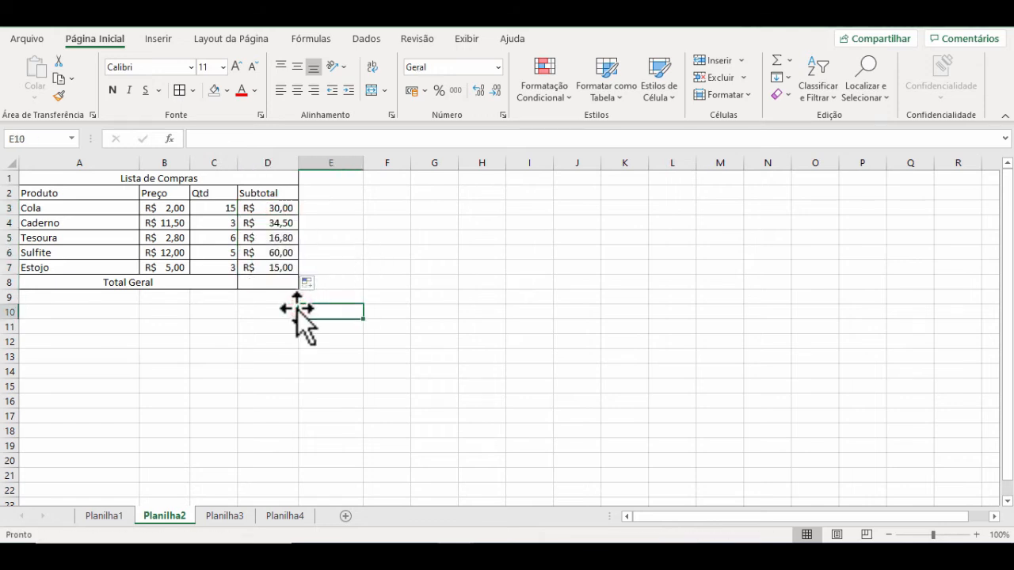
Step: Calculate the Total Geral in D8 by adding all the subtotals with =D3+D4+D5+D6+D7
drag(275, 271, 283, 210)
click(275, 248)
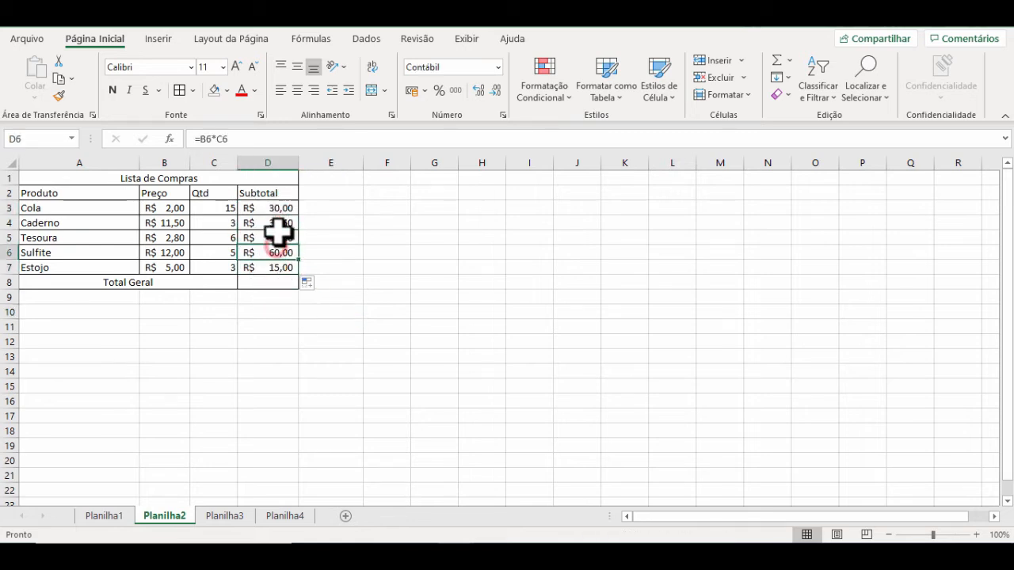
click(267, 279)
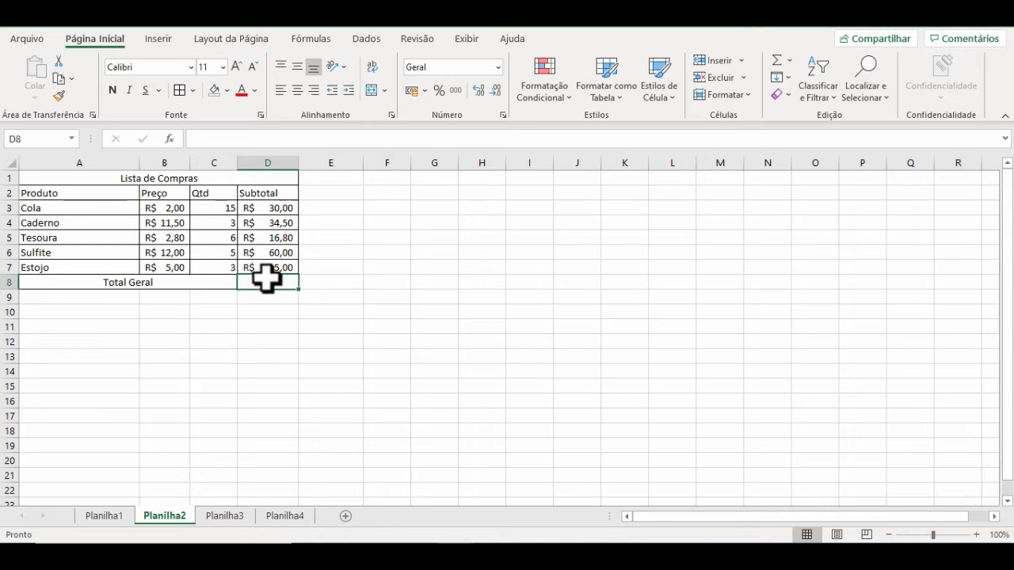
text(=)
click(271, 206)
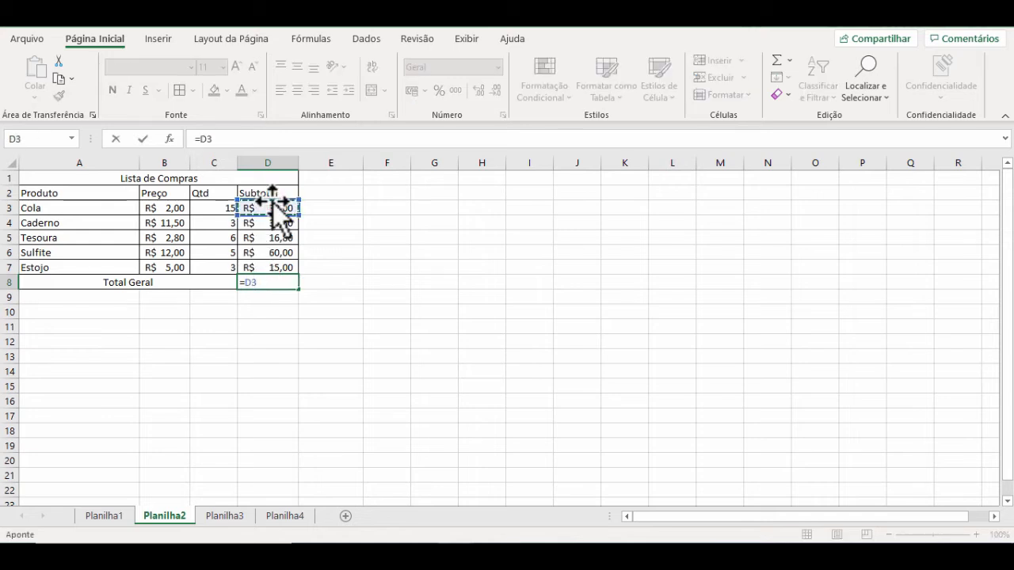
text(+)
click(271, 226)
text(+)
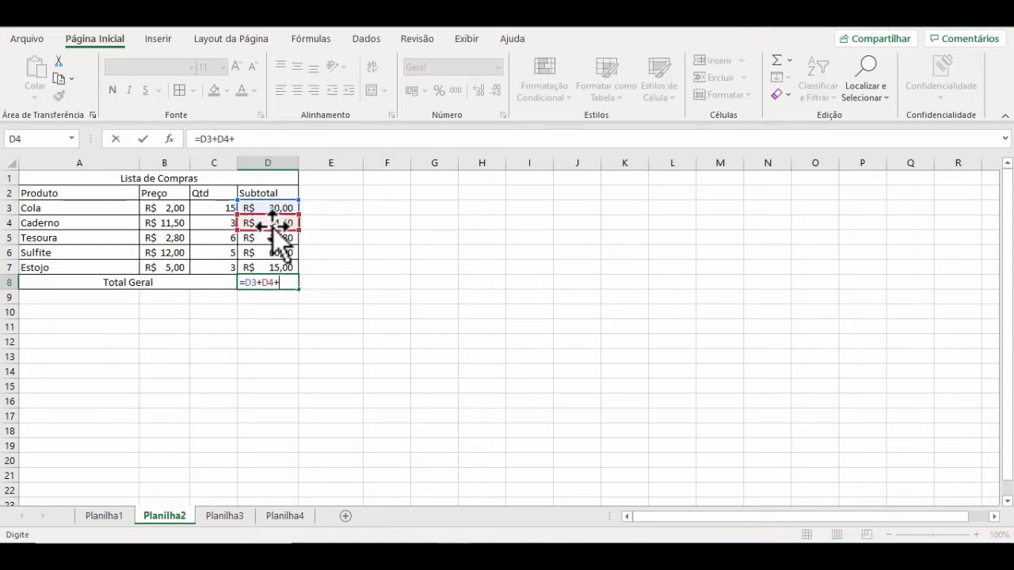
click(268, 241)
text(+)
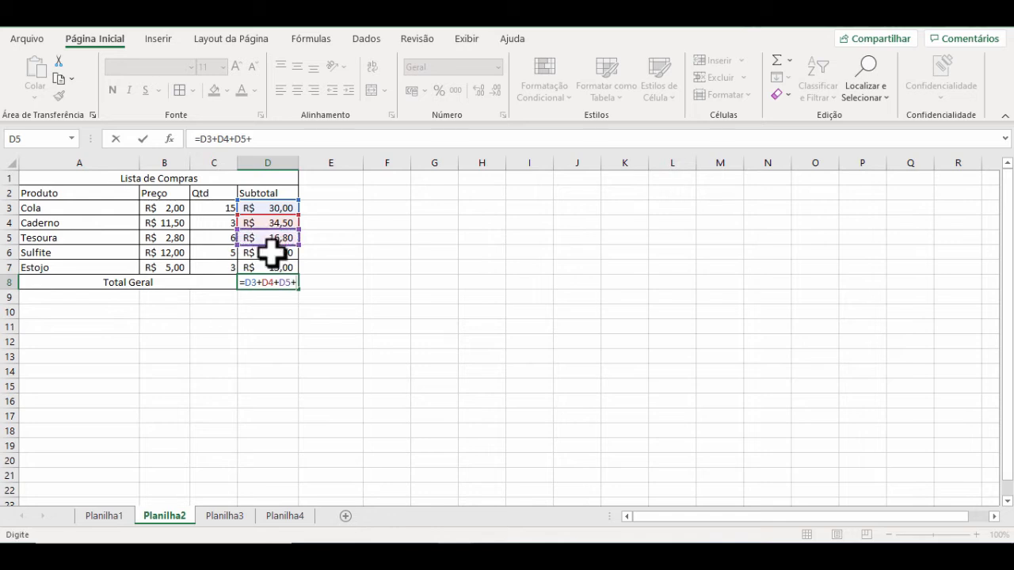
click(268, 255)
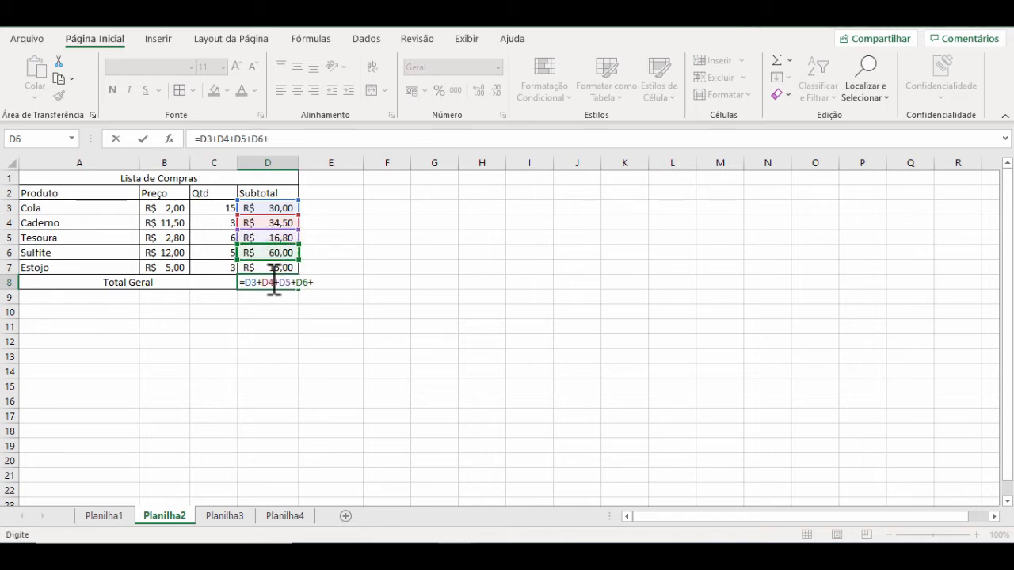
text(+)
click(285, 268)
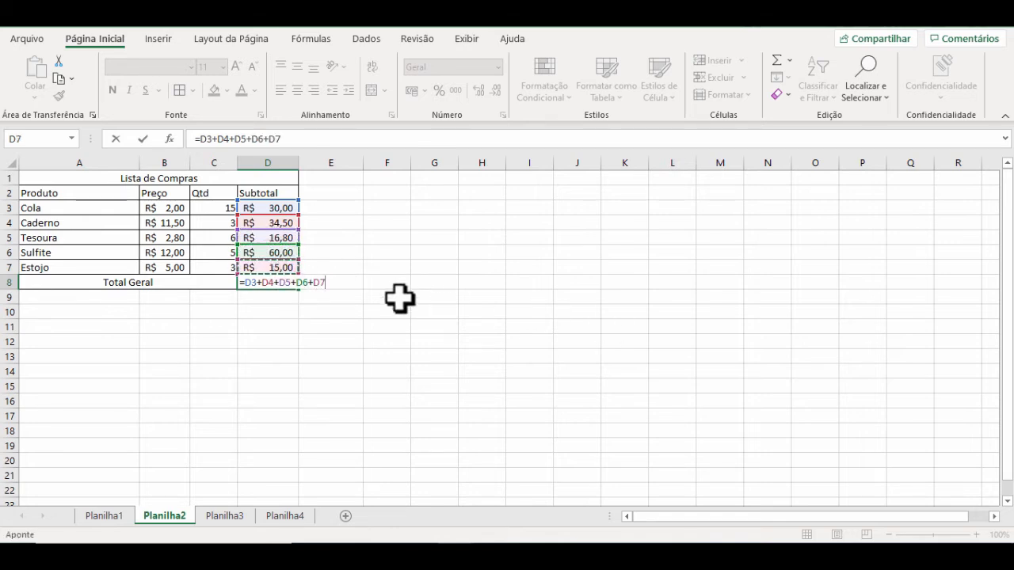
key(Return)
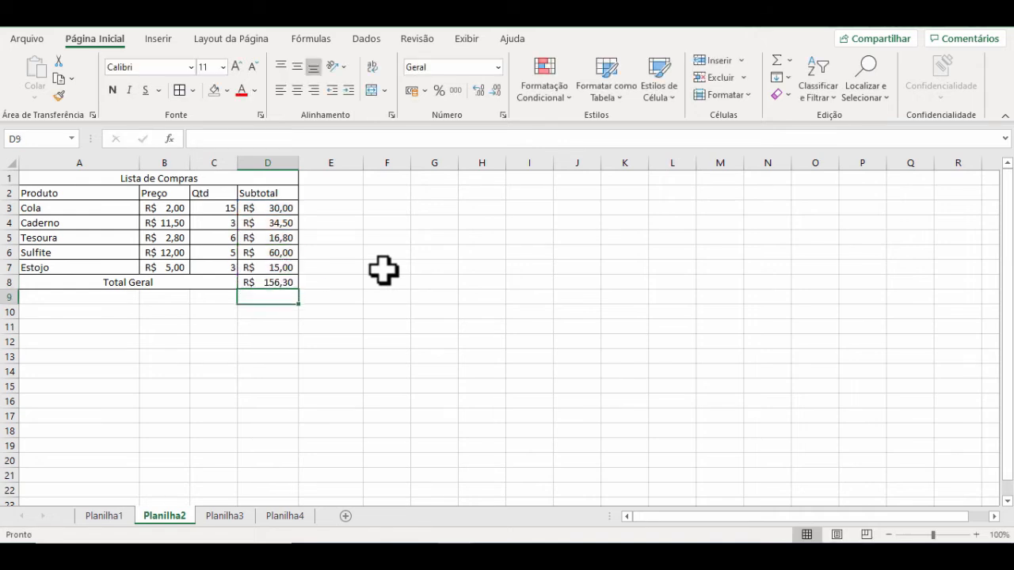
Step: Try 25 as Sulfite's quantity in C6 to test the linked formulas, and undo the change
click(220, 222)
drag(226, 242, 221, 247)
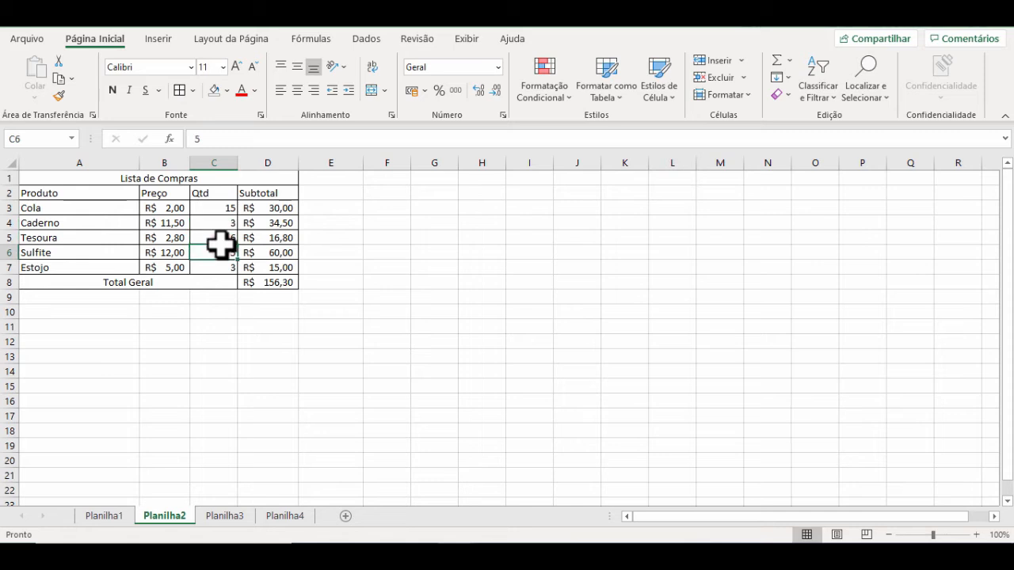
text(2)
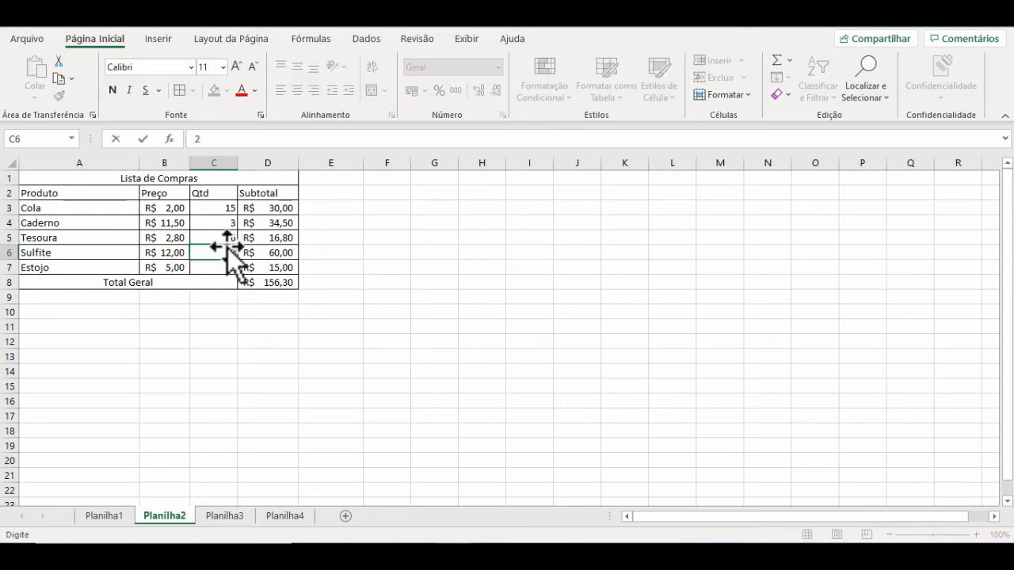
key(Return)
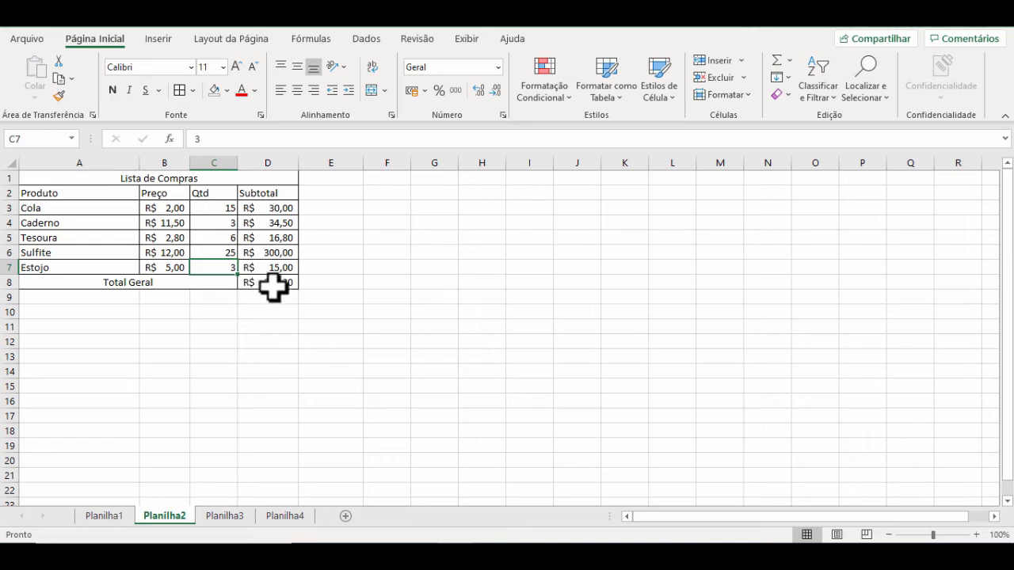
key(ctrl+z)
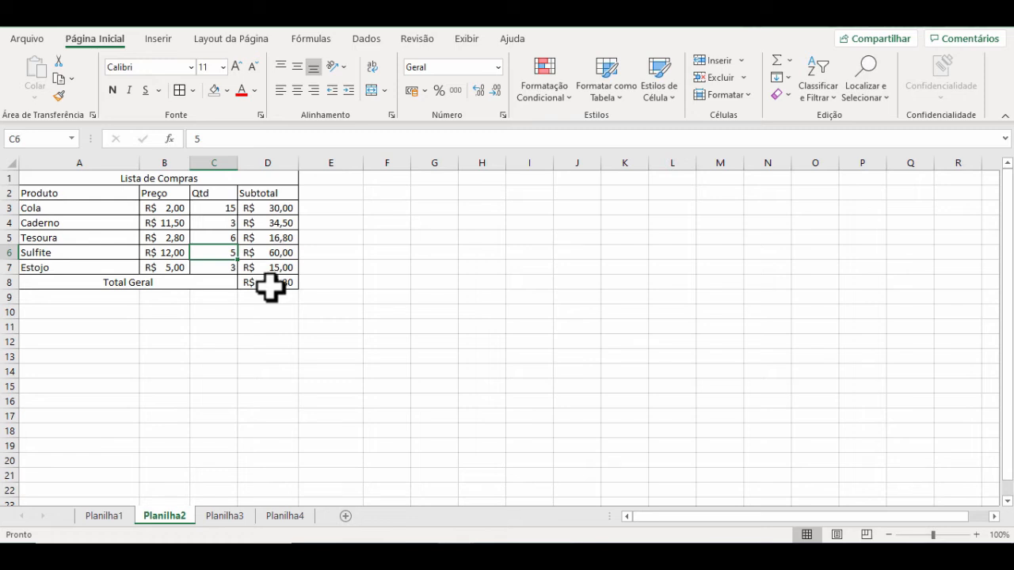
Step: On Planilha3, apply all borders to the product table in A1:D6
click(220, 514)
click(284, 337)
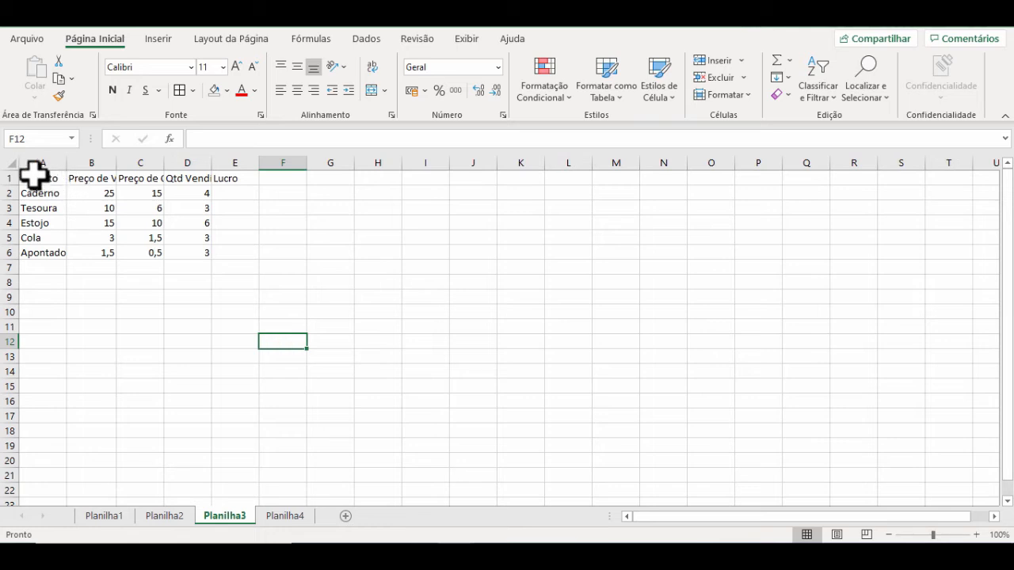
drag(34, 176, 202, 253)
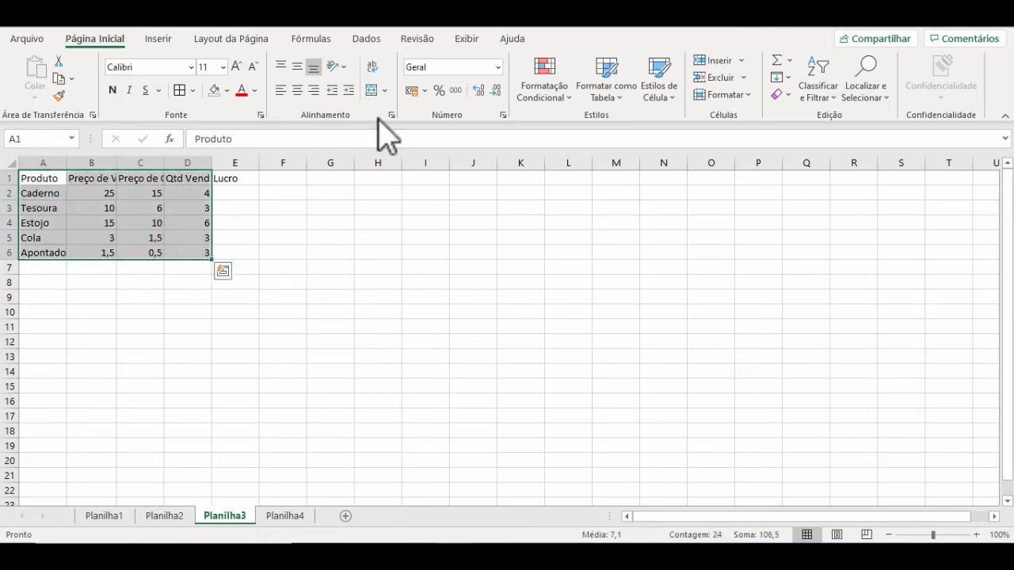
click(181, 90)
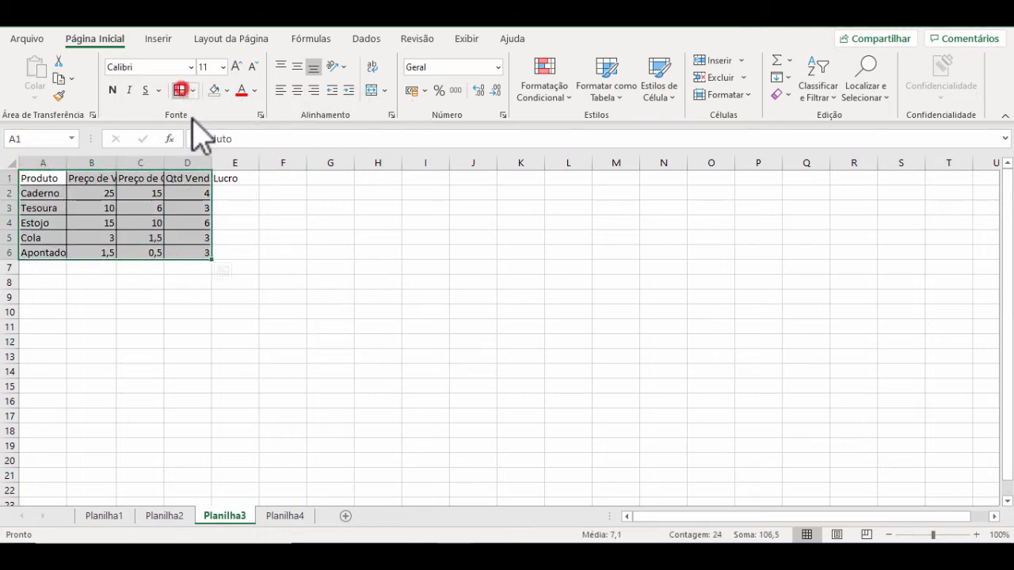
click(264, 252)
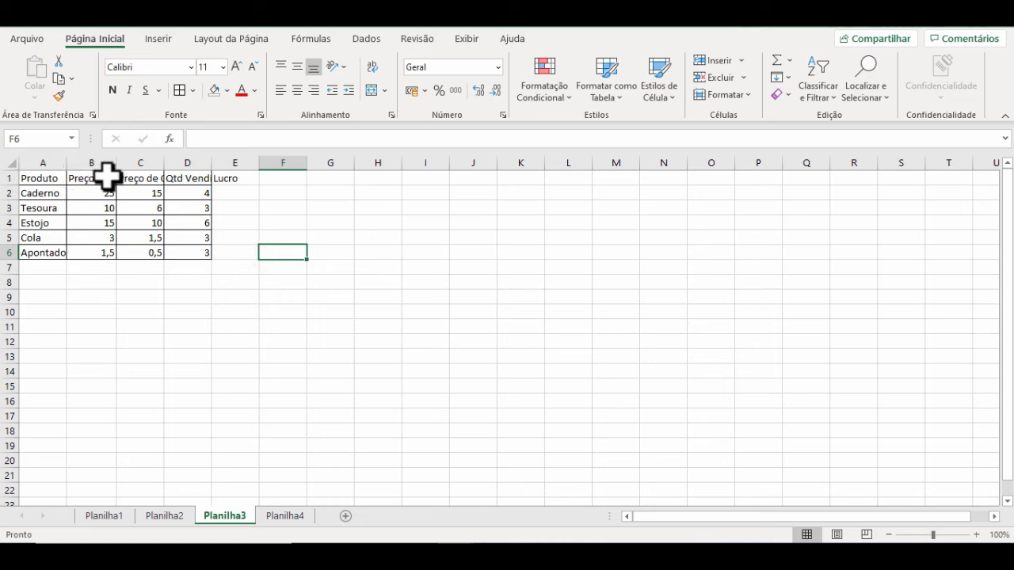
Step: Wrap the text of the Preço de Venda, Preço de Compra and Qtd Vendida headings in B1:D1
drag(81, 177, 200, 175)
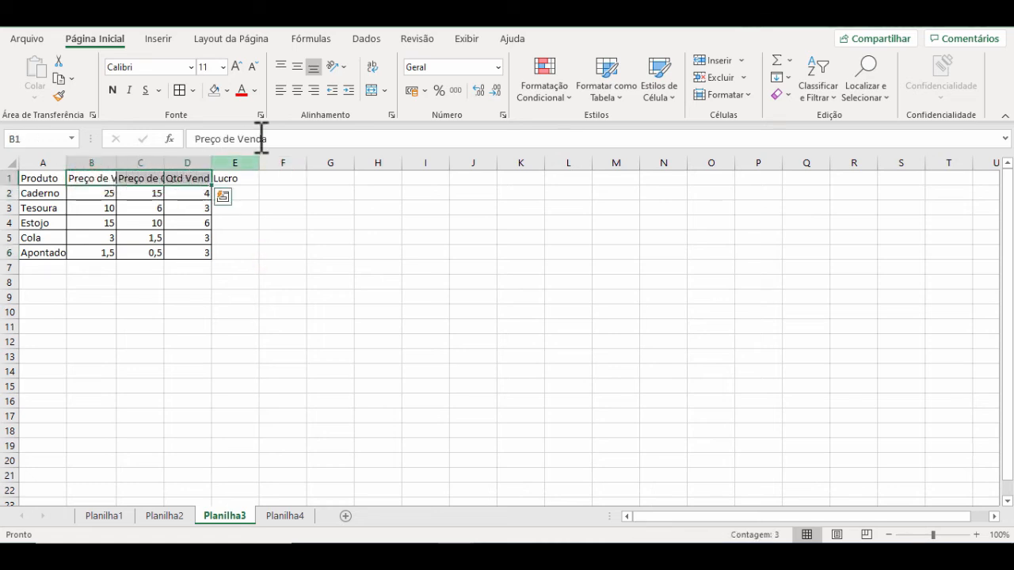
click(371, 66)
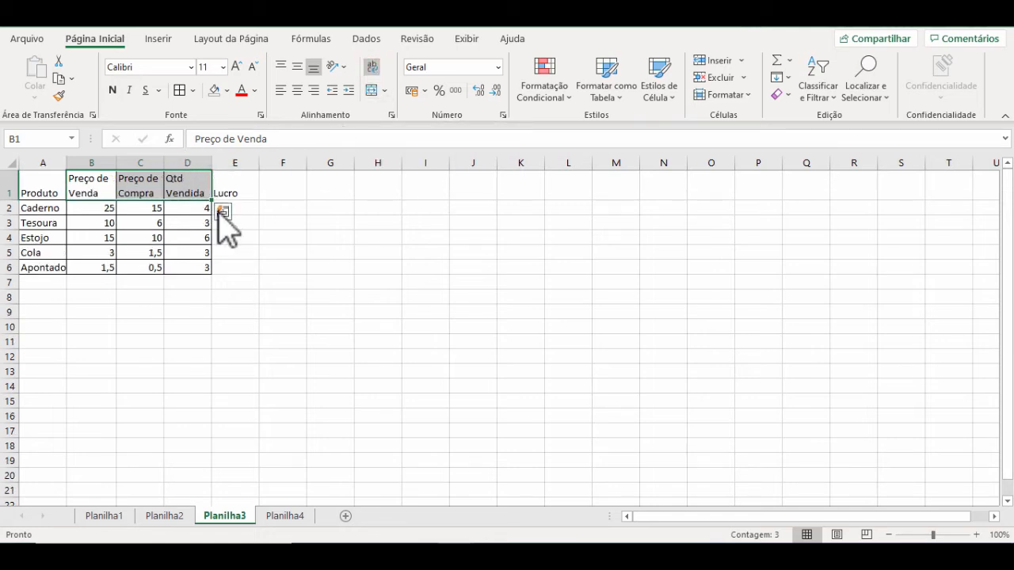
click(276, 185)
Step: Center the heading row A1:E1 both vertically and horizontally
drag(55, 187, 238, 181)
click(297, 66)
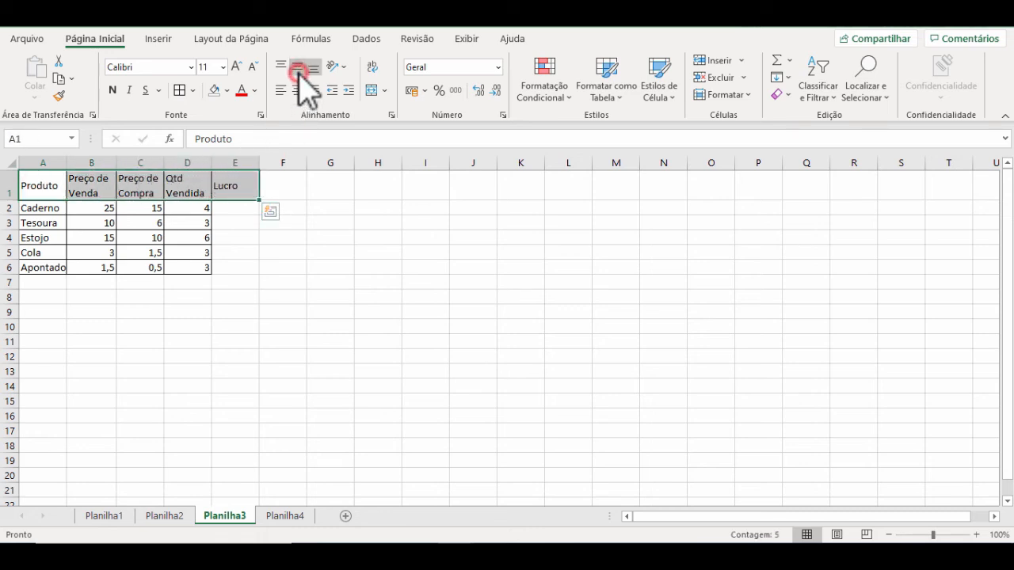
click(297, 90)
click(320, 235)
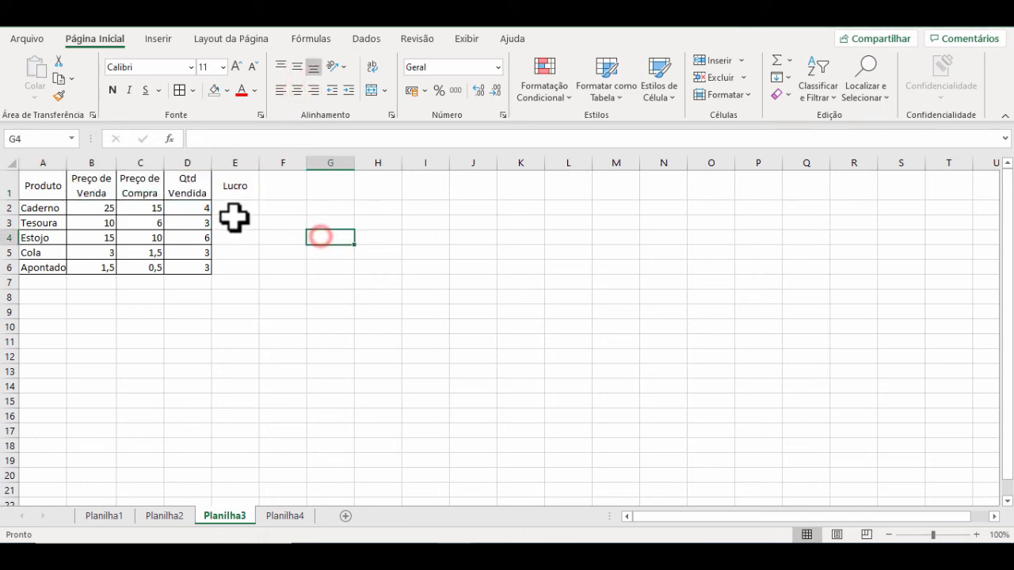
Step: Apply all borders to the empty Lucro cells E2:E6
drag(231, 209, 233, 273)
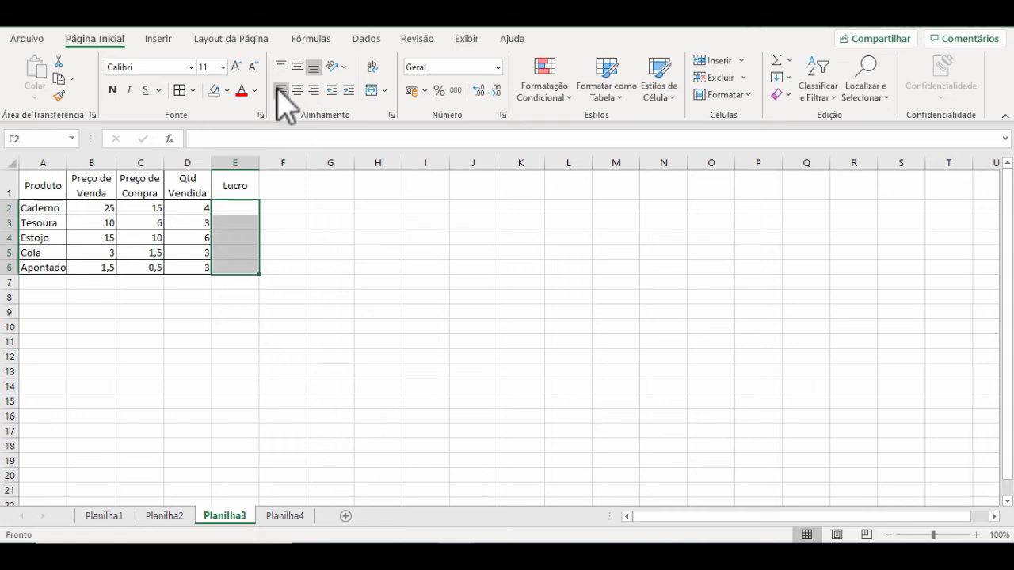
click(180, 89)
click(170, 236)
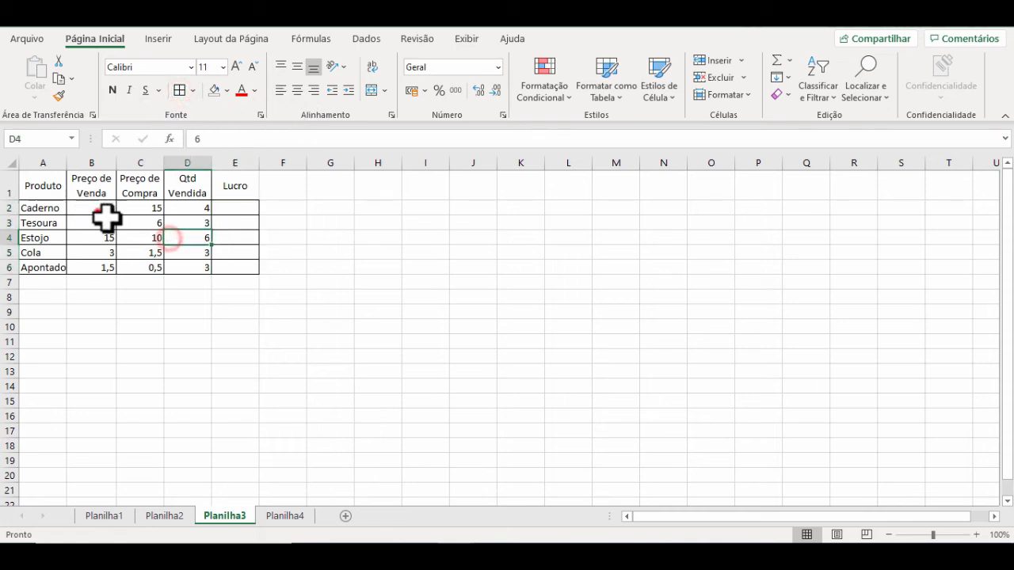
Step: Format the sale and purchase prices in B2:C6 as accounting currency and autofit column A to the product names
drag(96, 210, 156, 266)
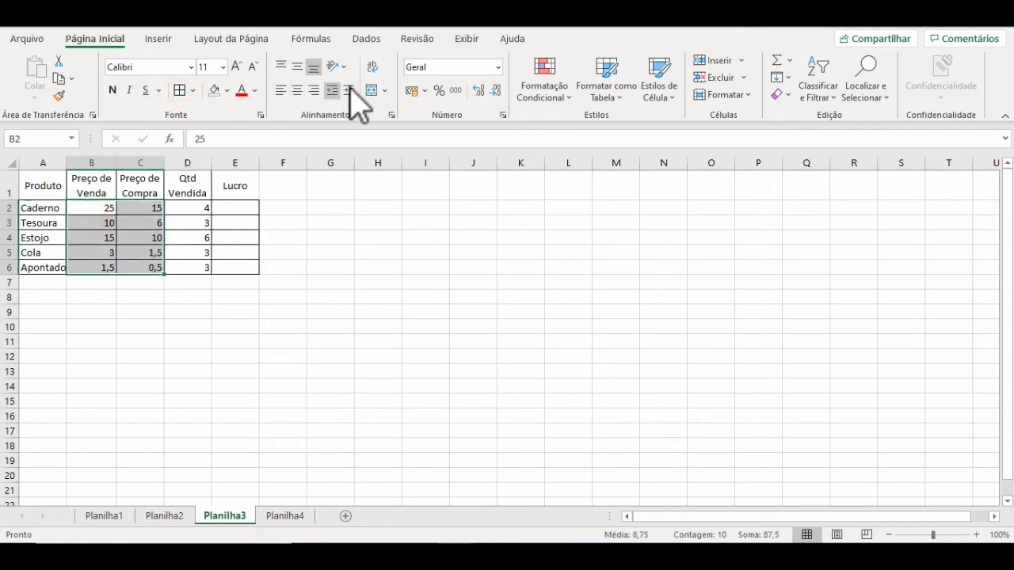
click(414, 89)
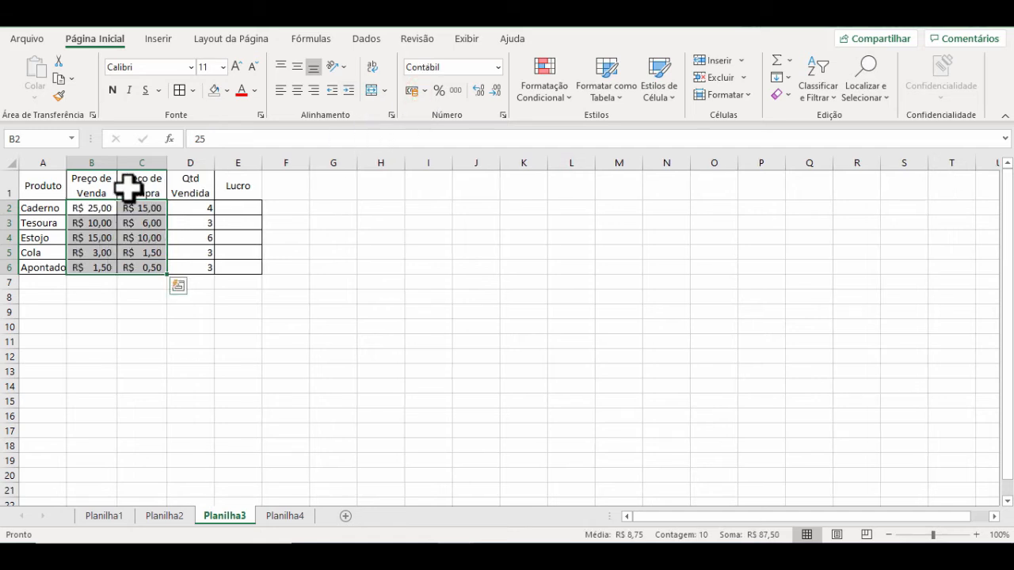
double_click(67, 162)
click(258, 190)
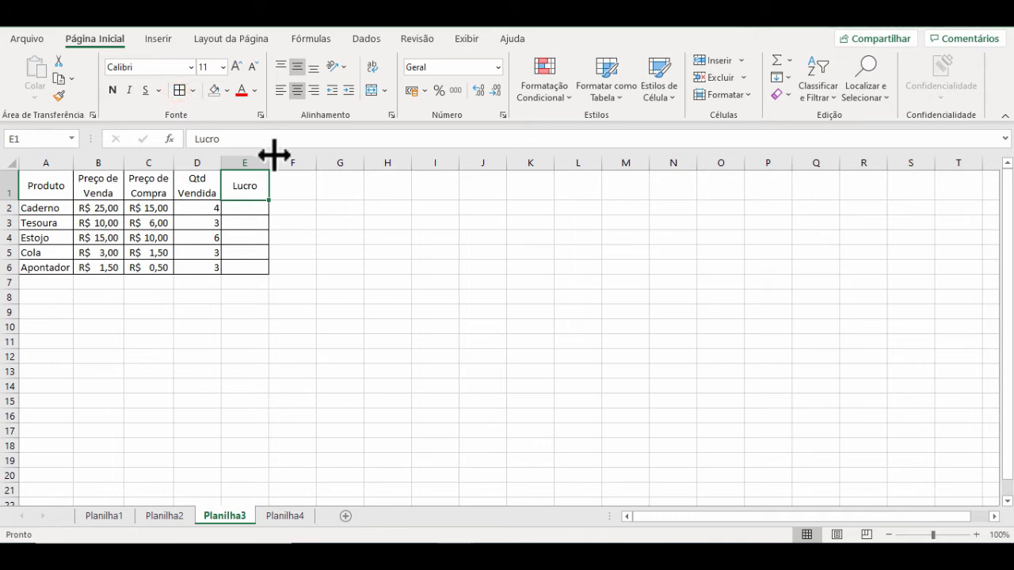
click(303, 234)
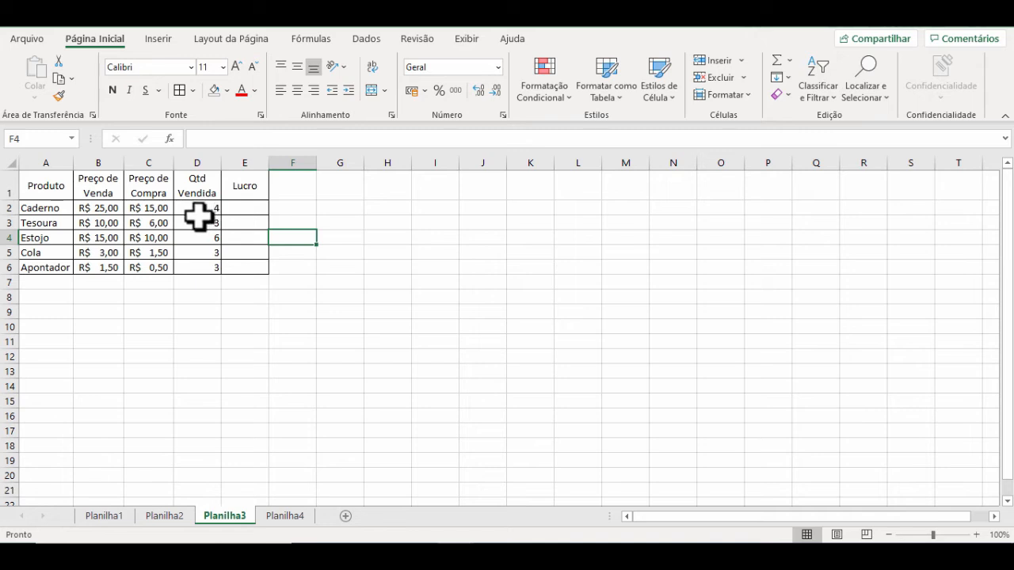
Step: Enter the formula =B2-C2*D2 in E2 for Caderno's profit
click(248, 208)
text(=)
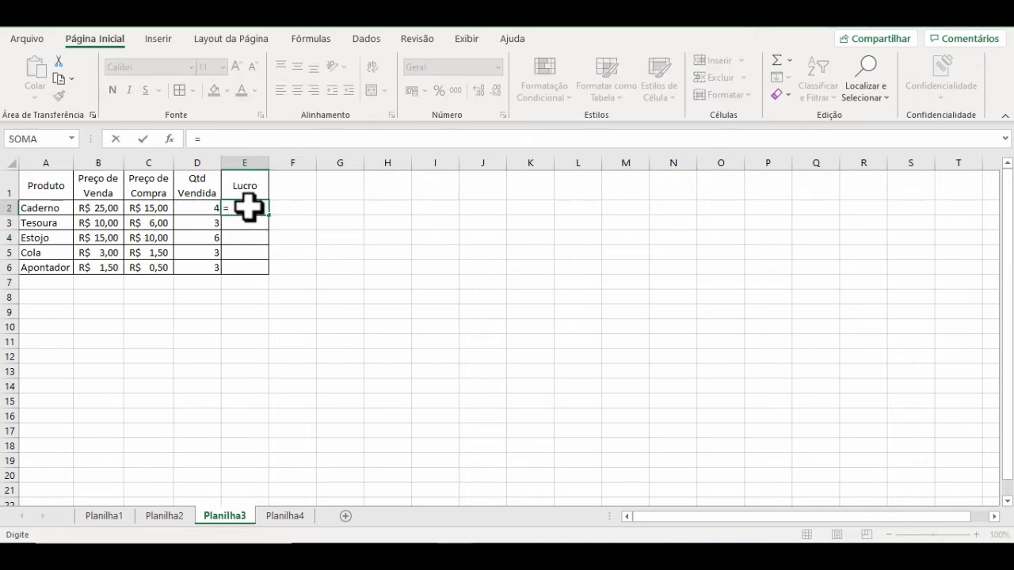
click(95, 208)
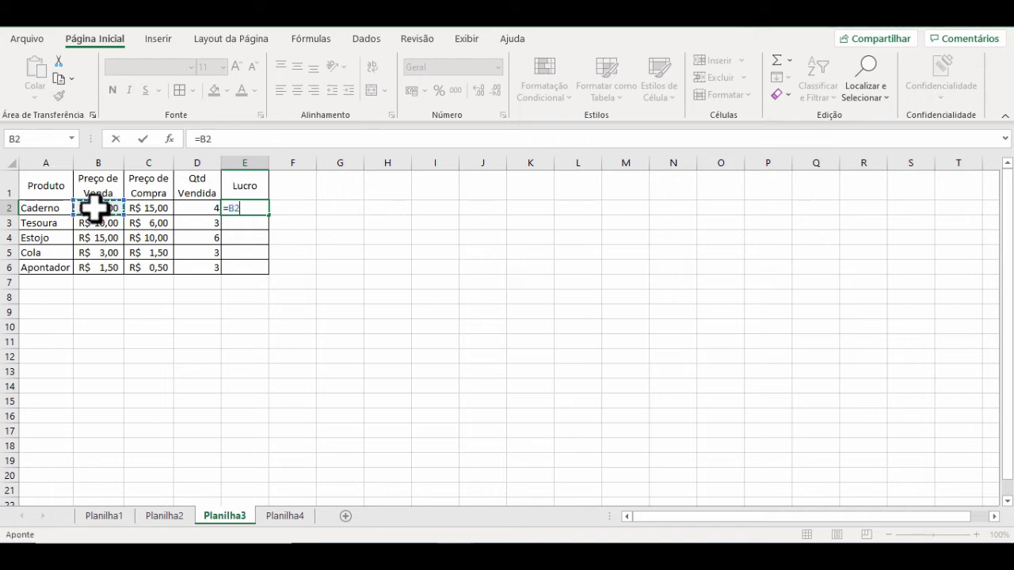
text(-)
click(164, 207)
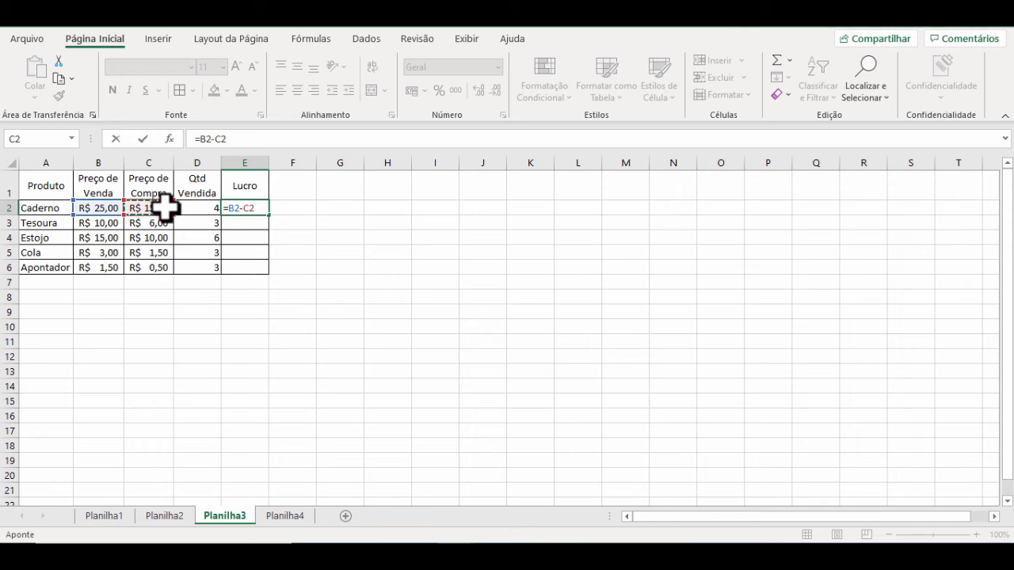
text(*)
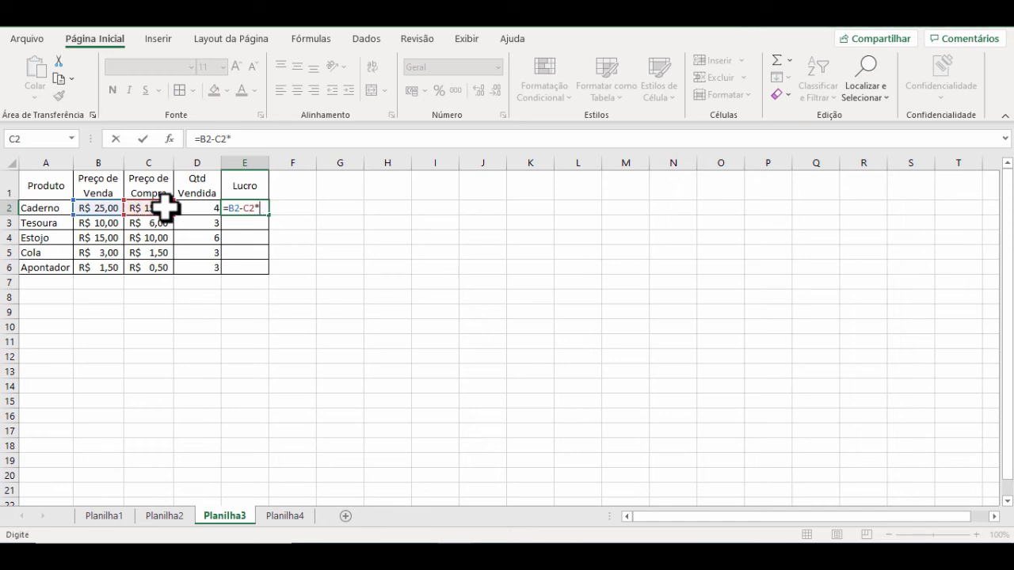
click(202, 210)
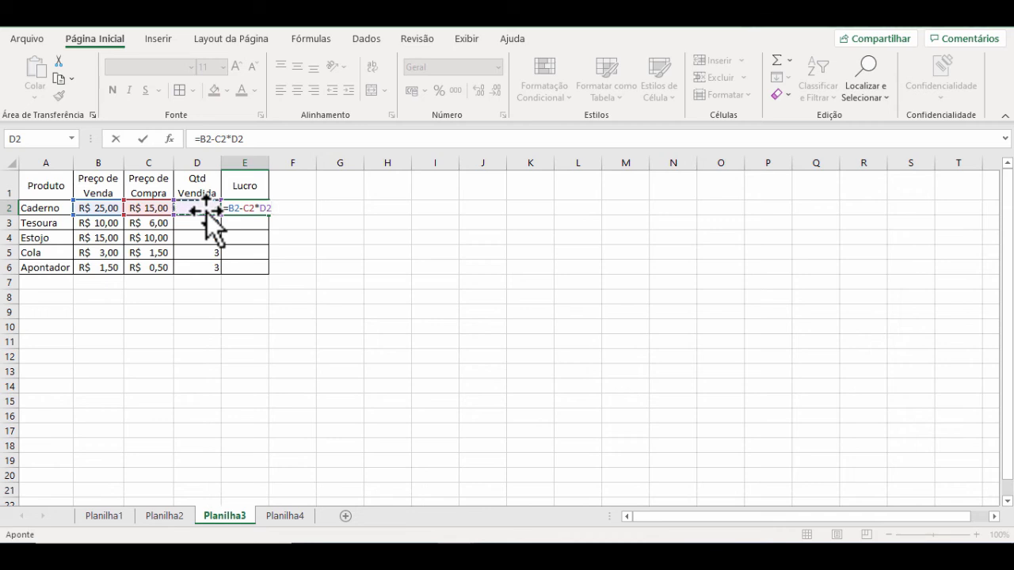
key(Return)
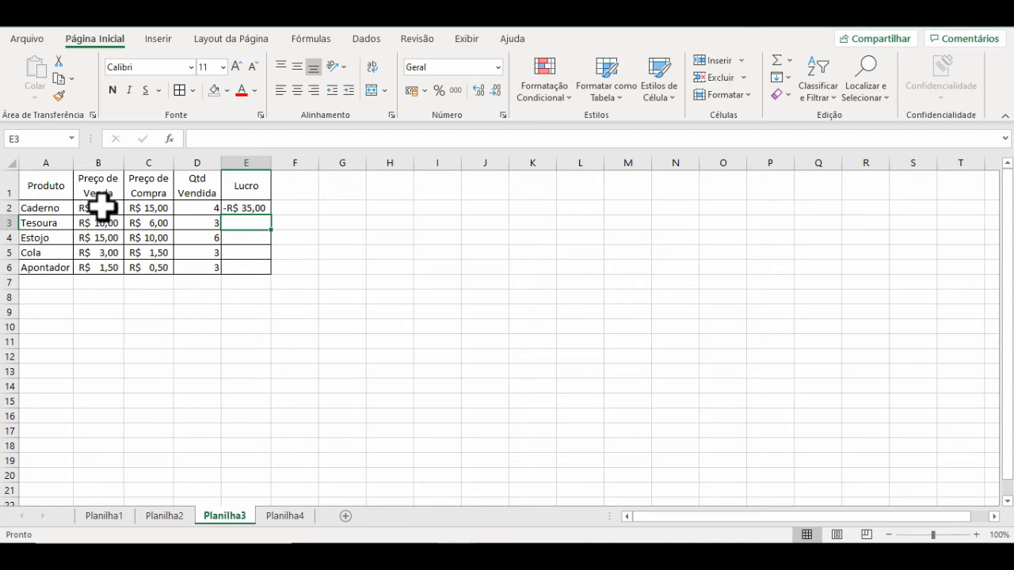
Step: Correct Caderno's profit formula in E2 to =(B2-C2)*D2 and fill it down through Apontador in E6
double_click(237, 207)
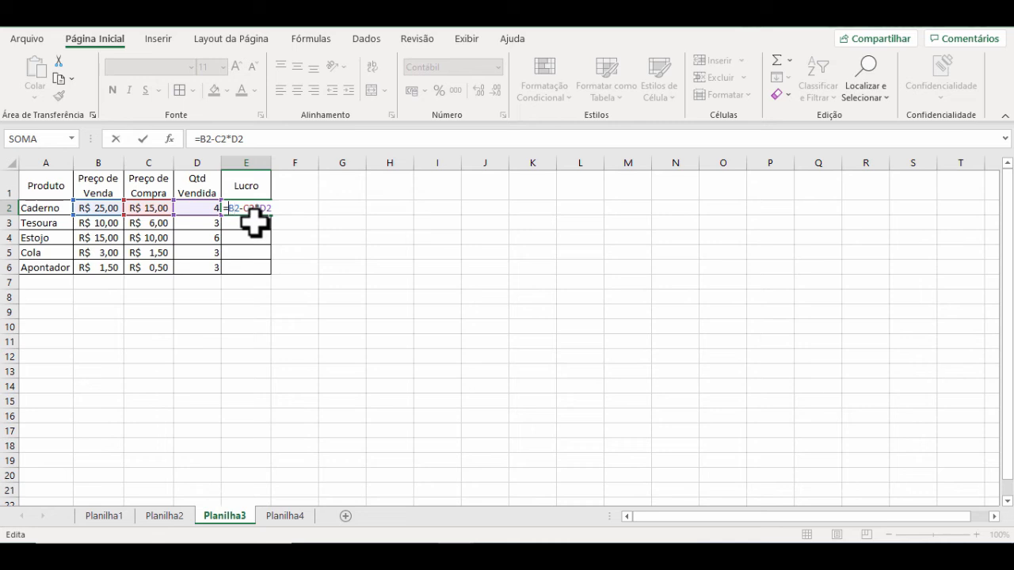
text(()
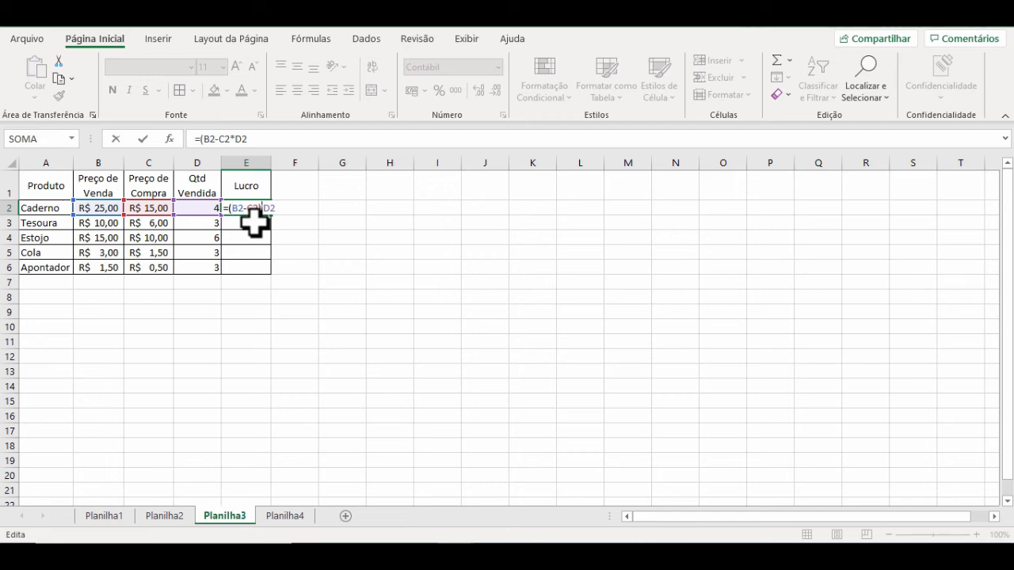
text())
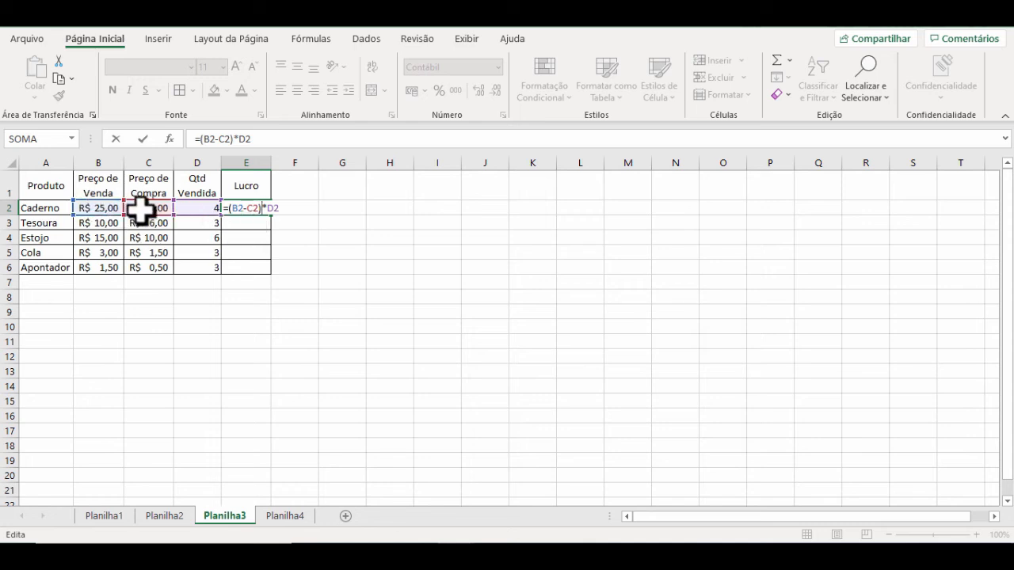
key(Return)
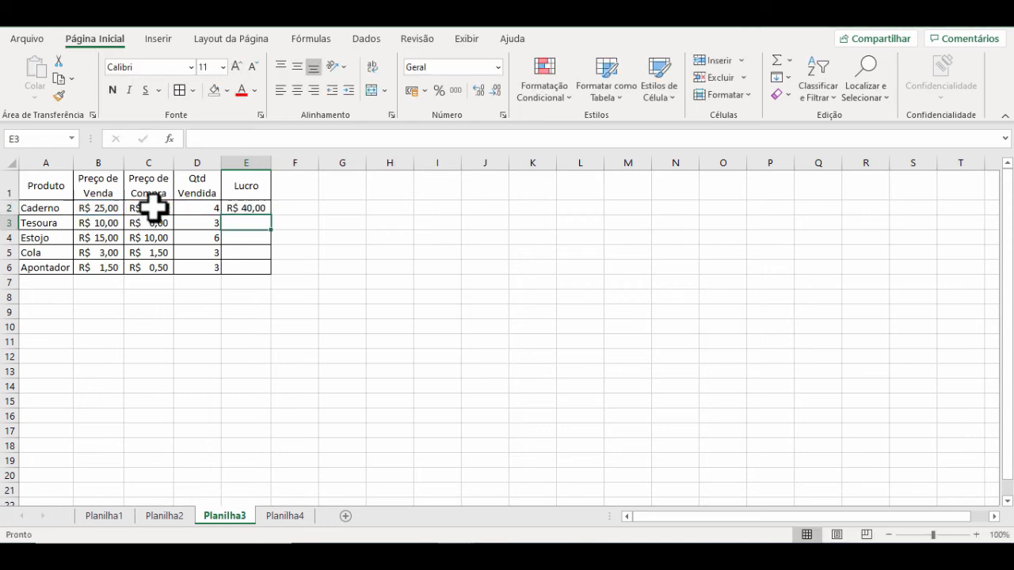
click(257, 208)
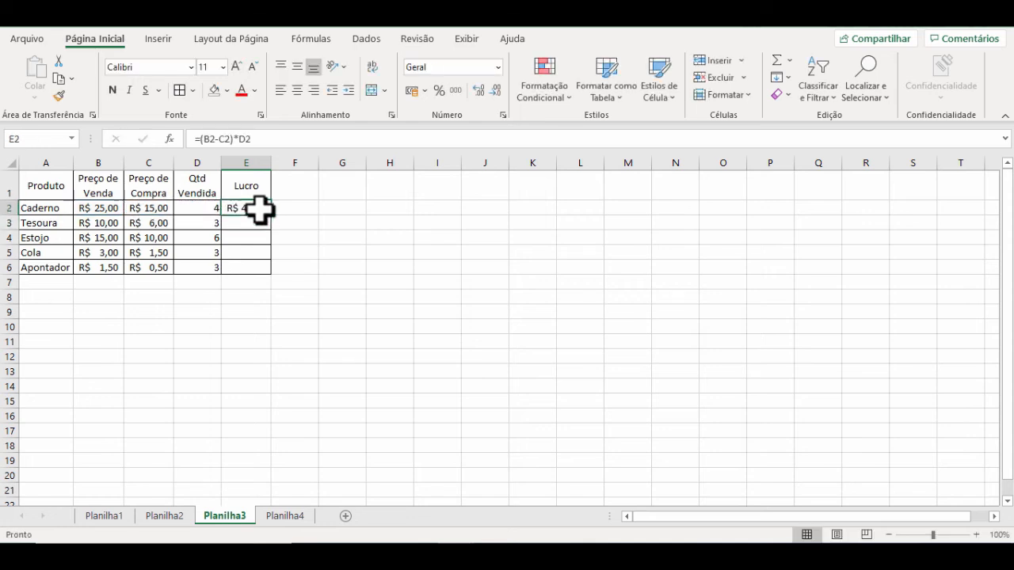
drag(272, 216, 272, 277)
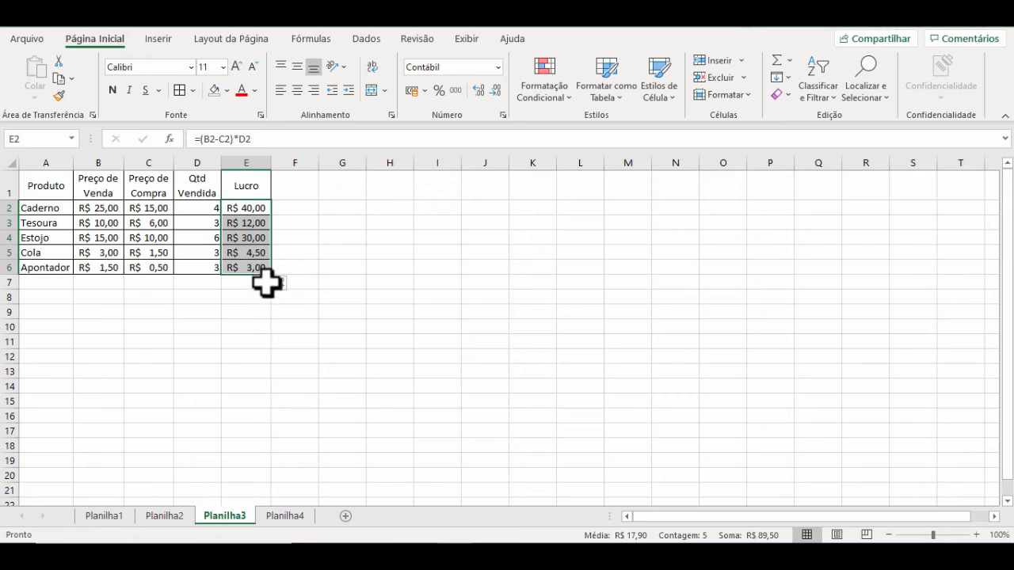
Step: On Planilha4, apply the accounting format and text wrapping to the headings in B2:G2
click(304, 527)
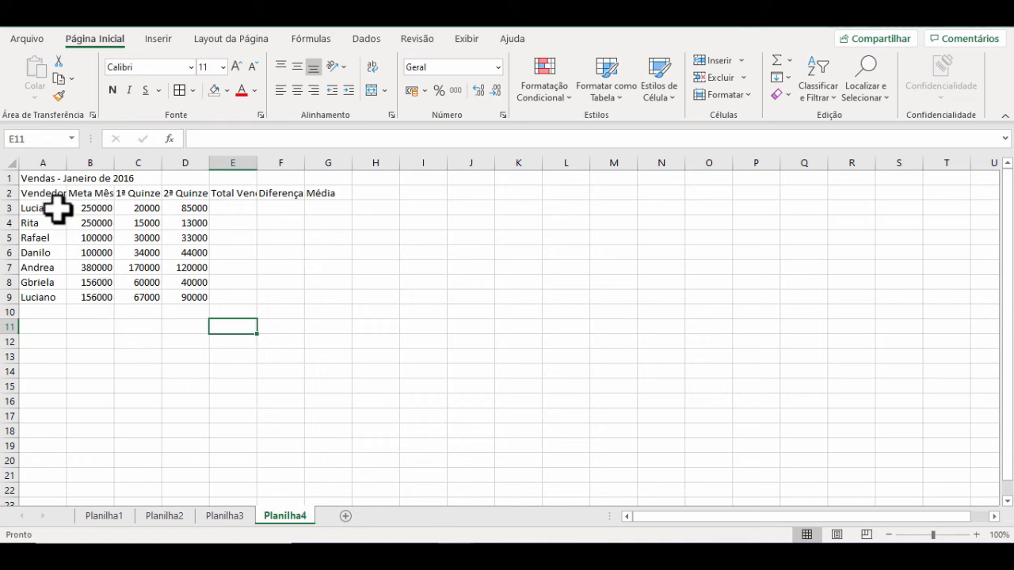
drag(72, 193, 306, 199)
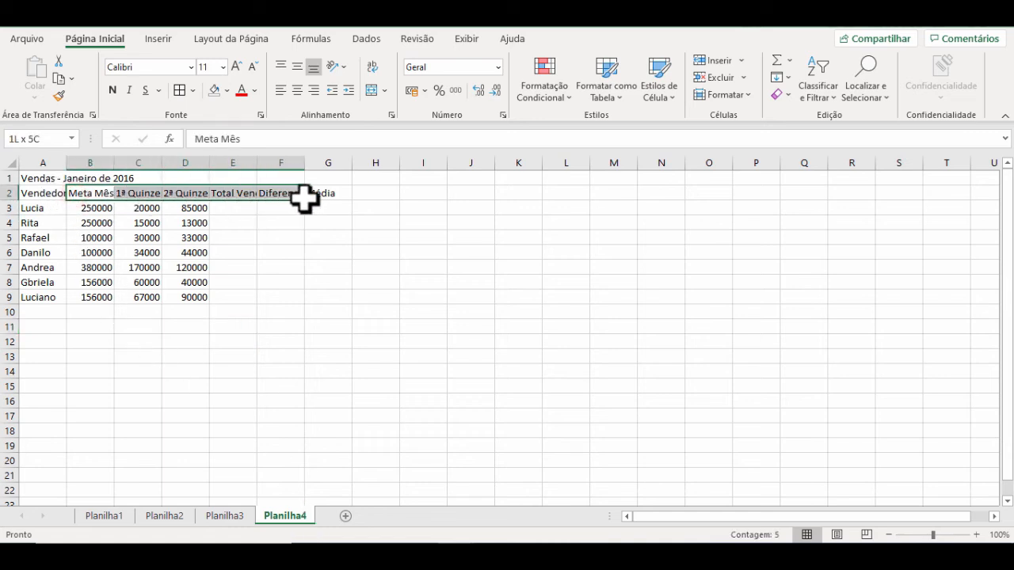
click(413, 90)
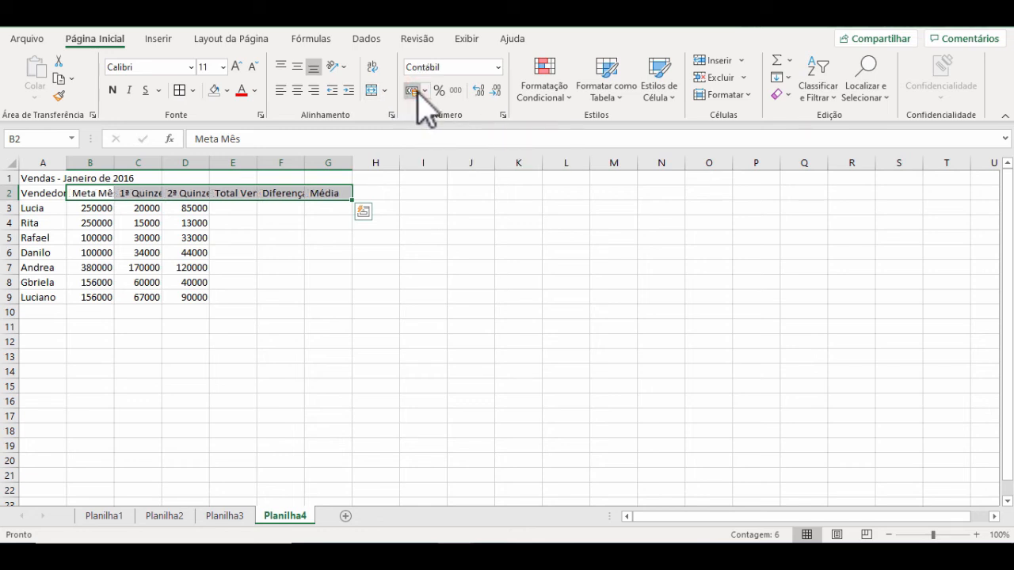
click(372, 67)
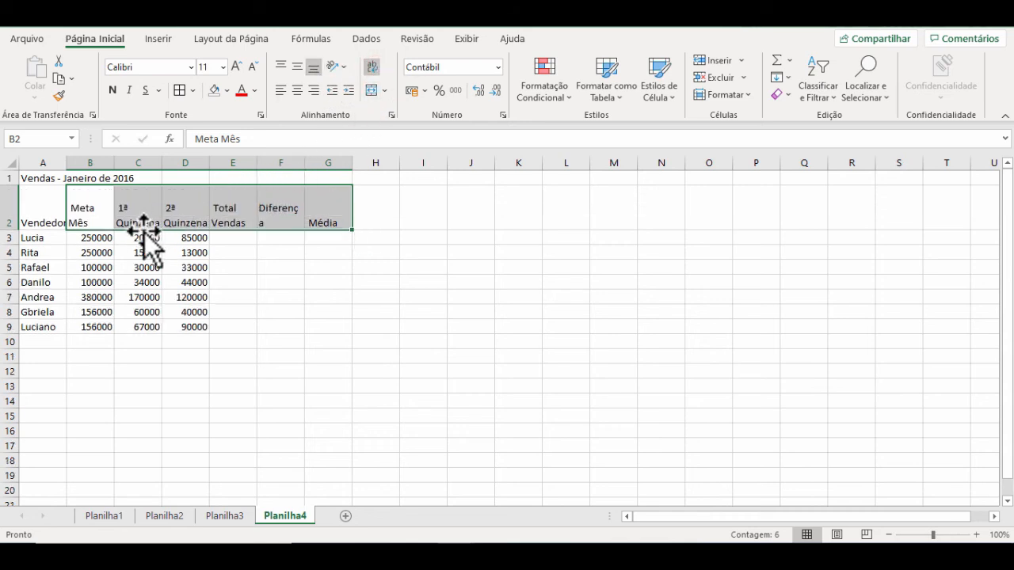
Step: Widen columns A and F so that the Vendedor and Diferença headings each fit on one line
drag(63, 164, 74, 165)
click(63, 207)
drag(64, 207, 301, 215)
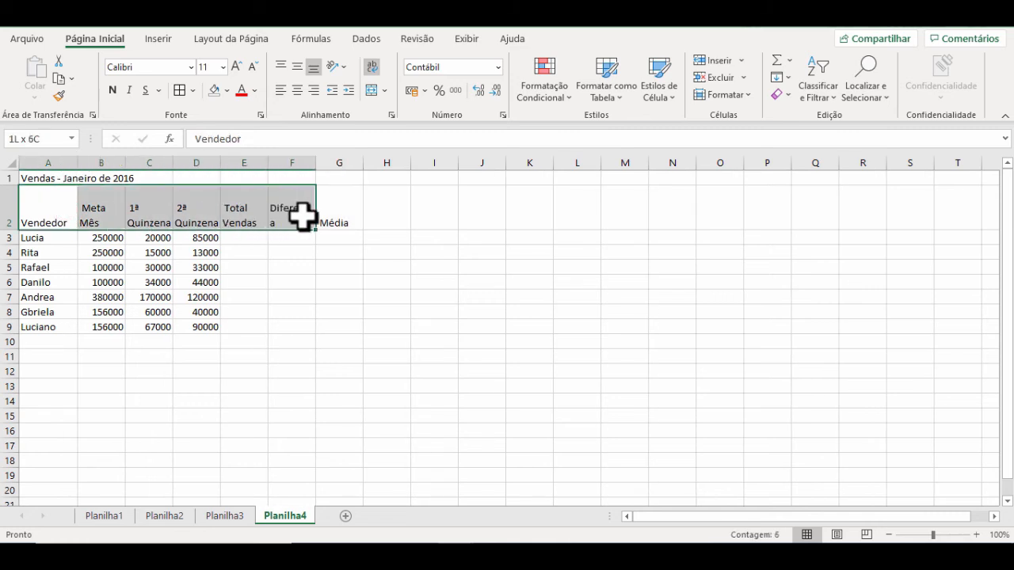
click(301, 214)
drag(313, 165, 321, 164)
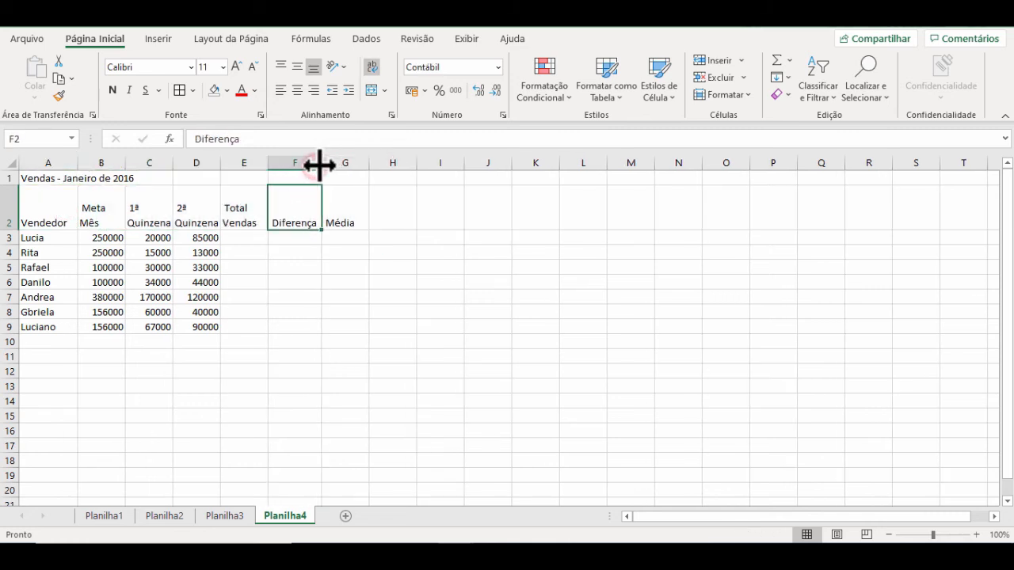
Step: Center the column headings in A2:G2 both horizontally and vertically
drag(335, 204, 75, 203)
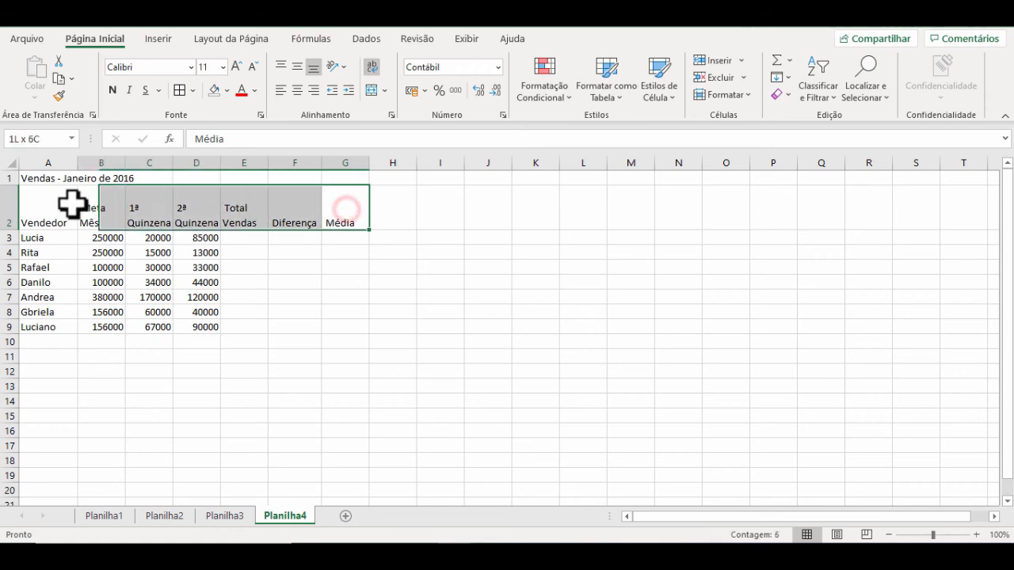
click(298, 90)
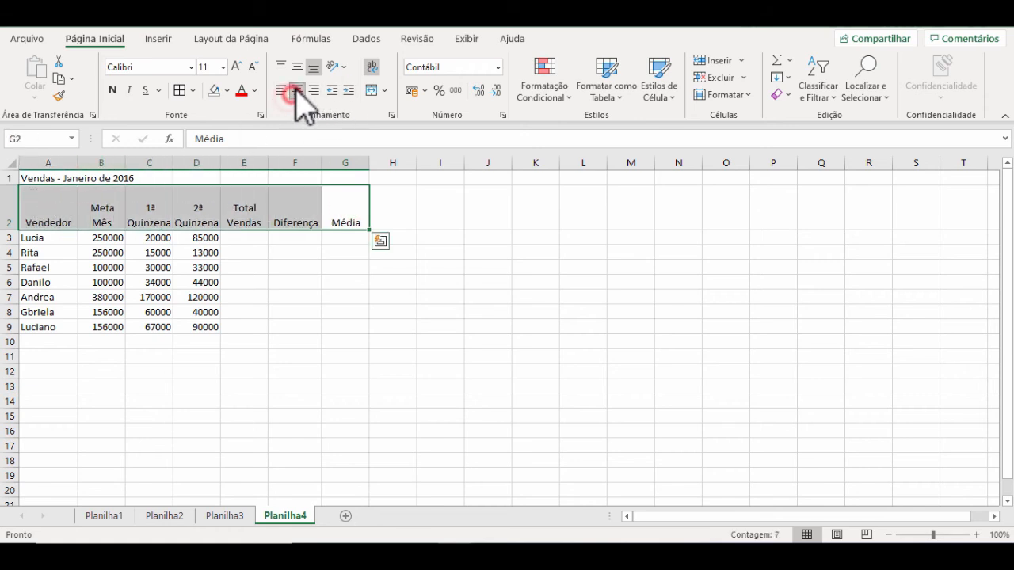
click(296, 67)
Step: Merge and center the title Vendas - Janeiro de 2016 across A1:G1 and apply all borders to the table in A1:G9
drag(32, 176, 353, 155)
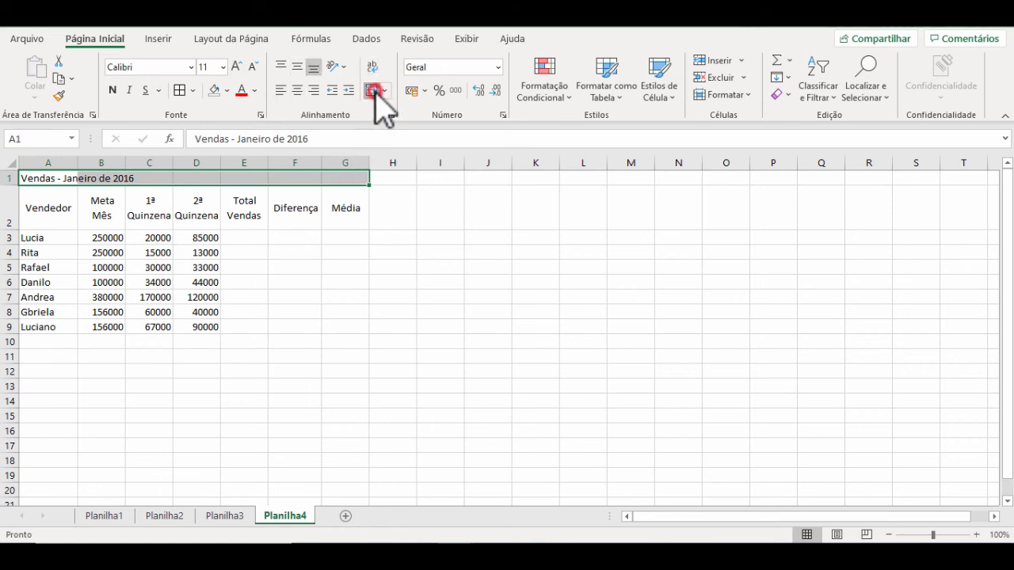
click(372, 90)
drag(317, 252, 317, 239)
drag(105, 188, 235, 325)
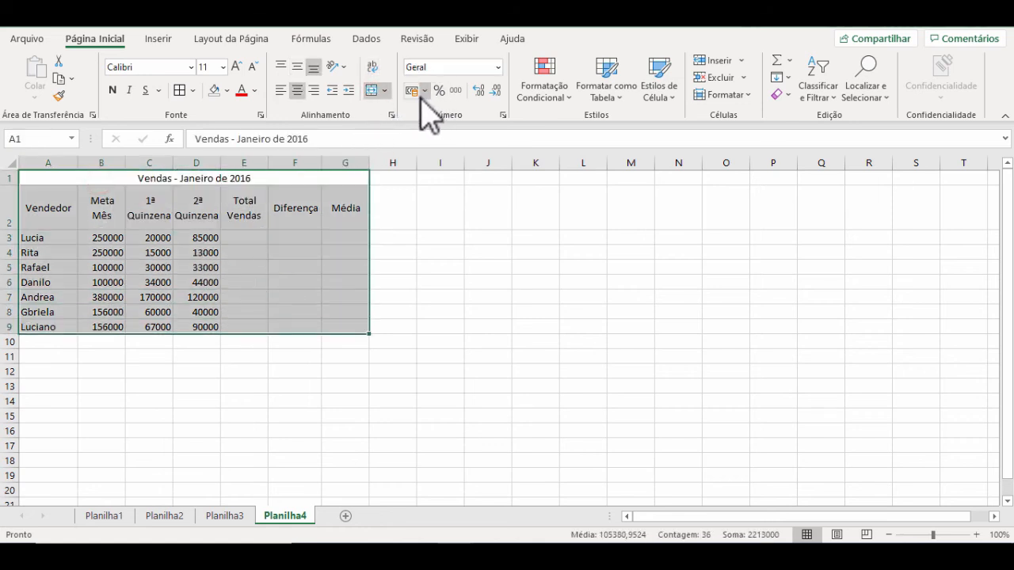
click(179, 90)
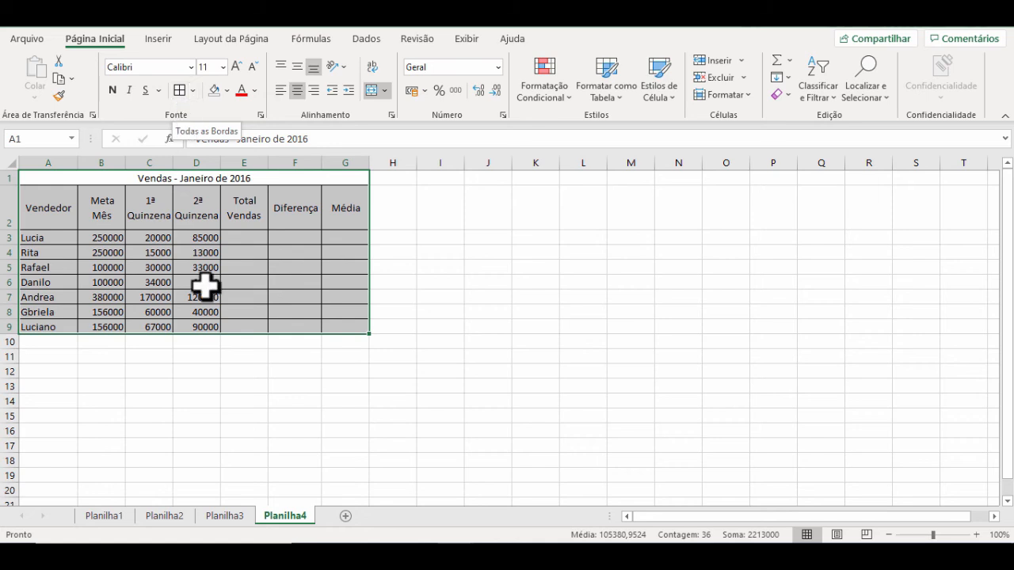
click(230, 383)
Step: Format the values in B3:D9 as accounting currency and slightly widen column D
click(99, 236)
drag(99, 234, 204, 321)
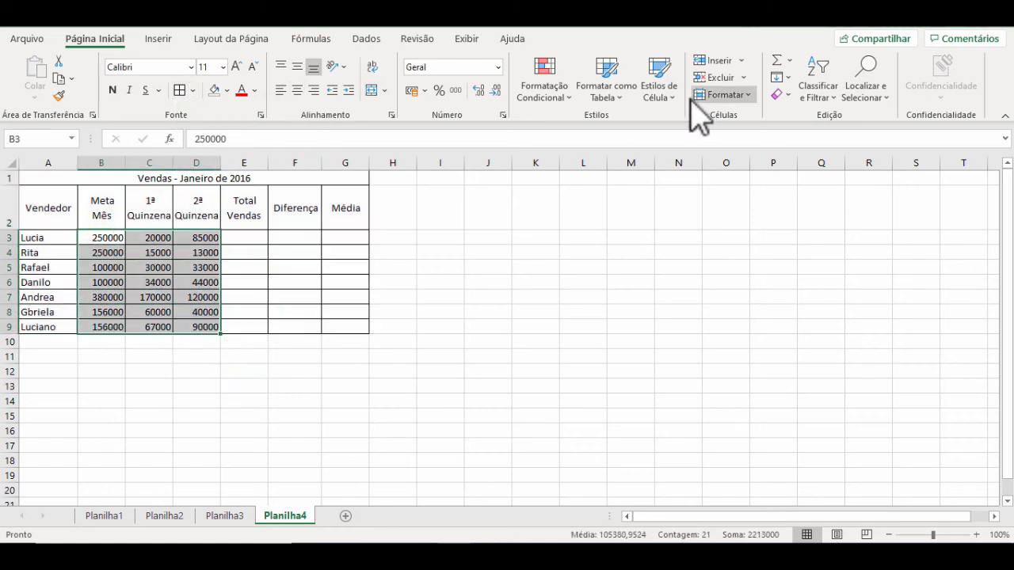
click(411, 91)
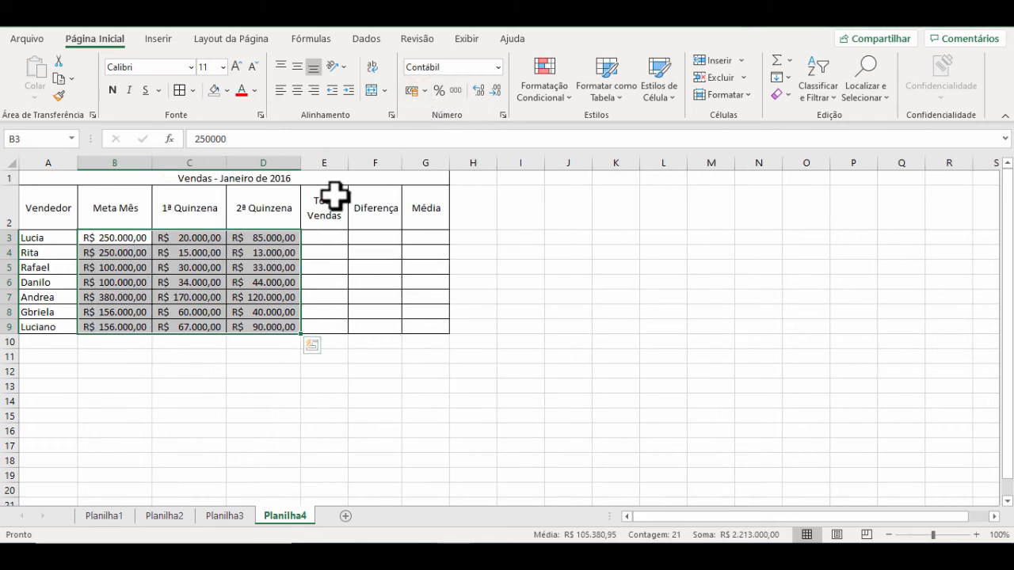
mouse_move(302, 164)
mouse_down()
mouse_move(283, 163)
mouse_move(304, 164)
mouse_up()
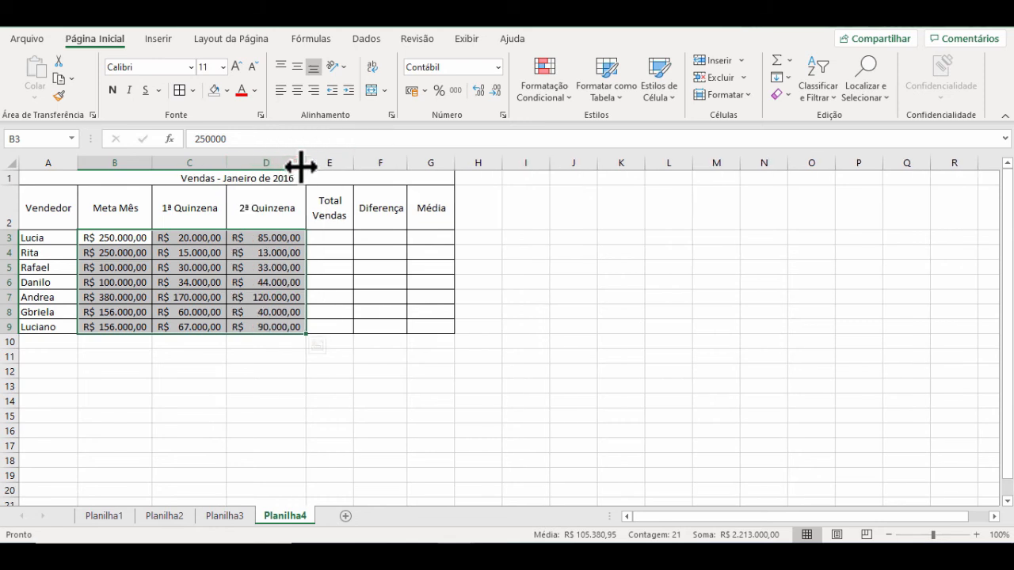
click(242, 253)
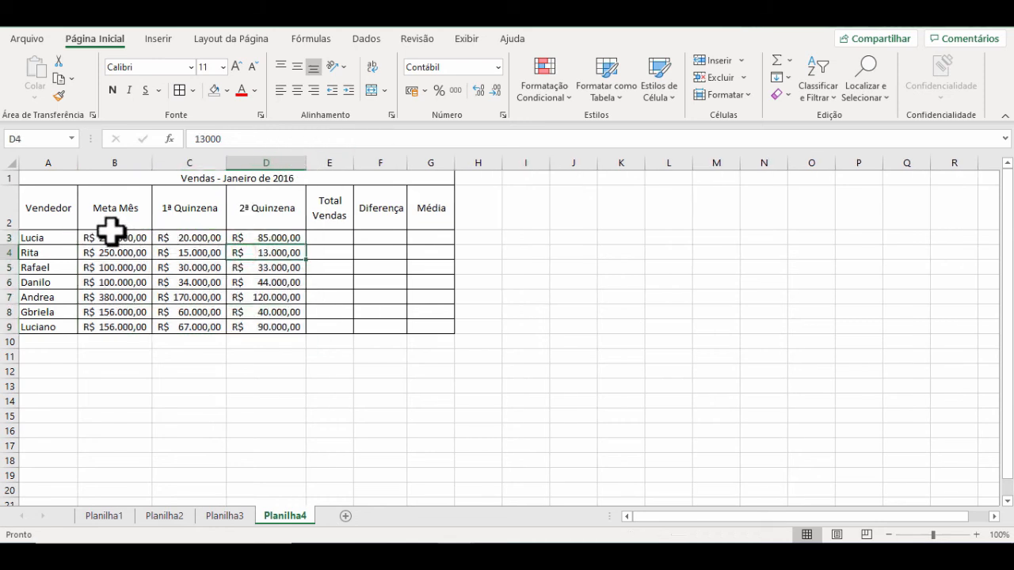
Step: Fill the Meta Mês values in B3:B9 with light blue and the two Quinzena columns in C3:D9 with light gold
drag(132, 240, 145, 324)
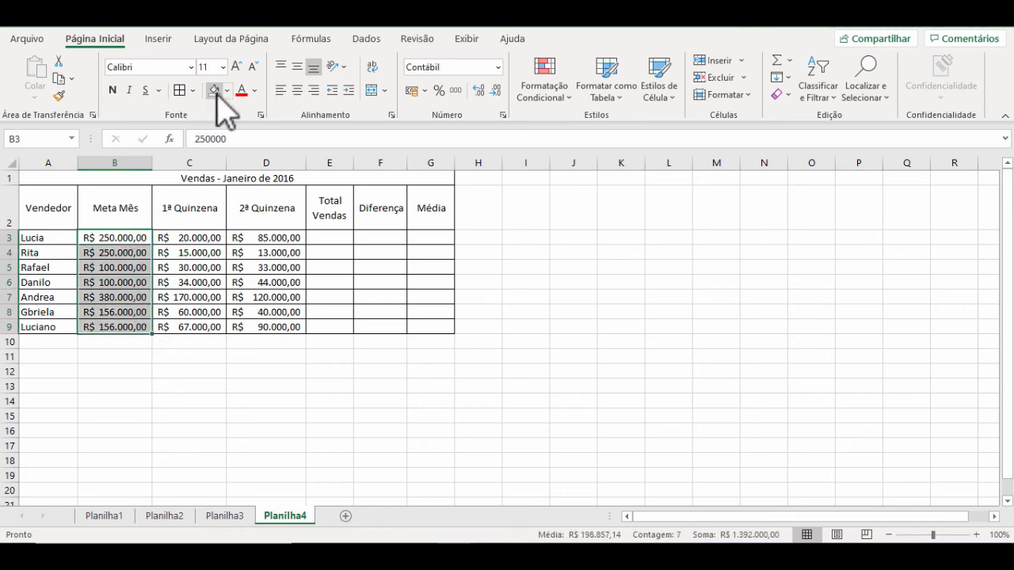
click(227, 91)
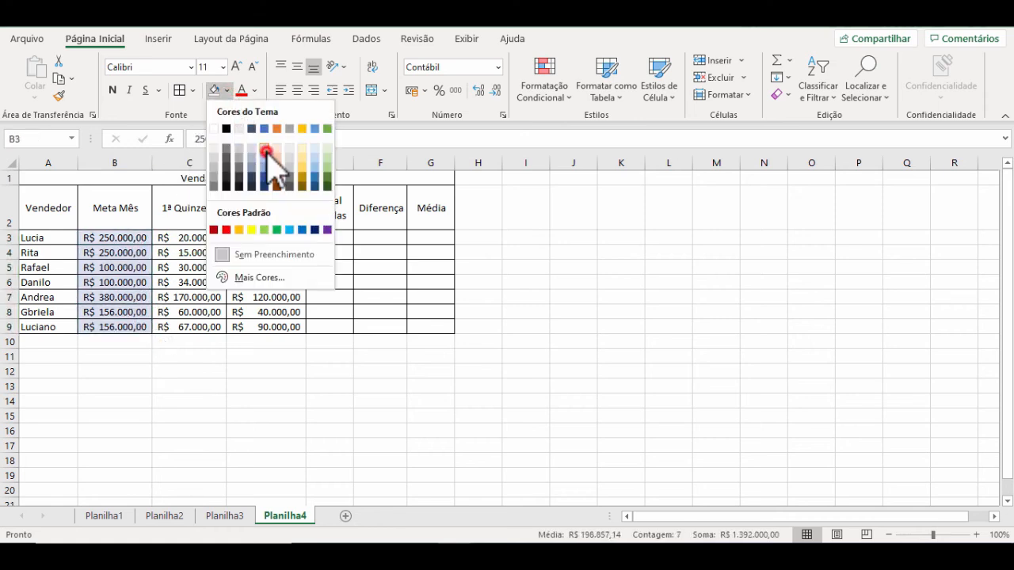
click(265, 151)
drag(210, 237, 281, 322)
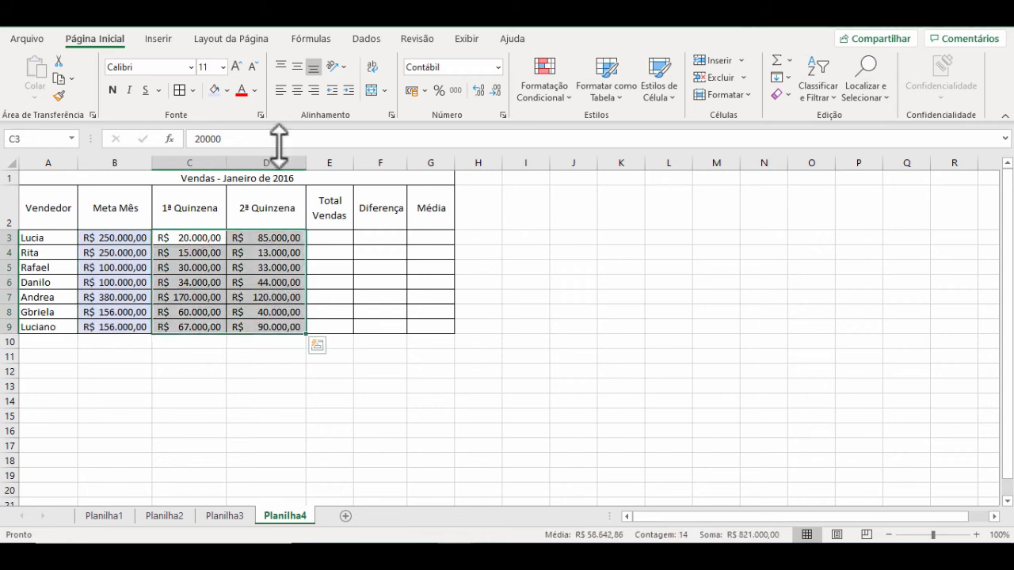
click(228, 91)
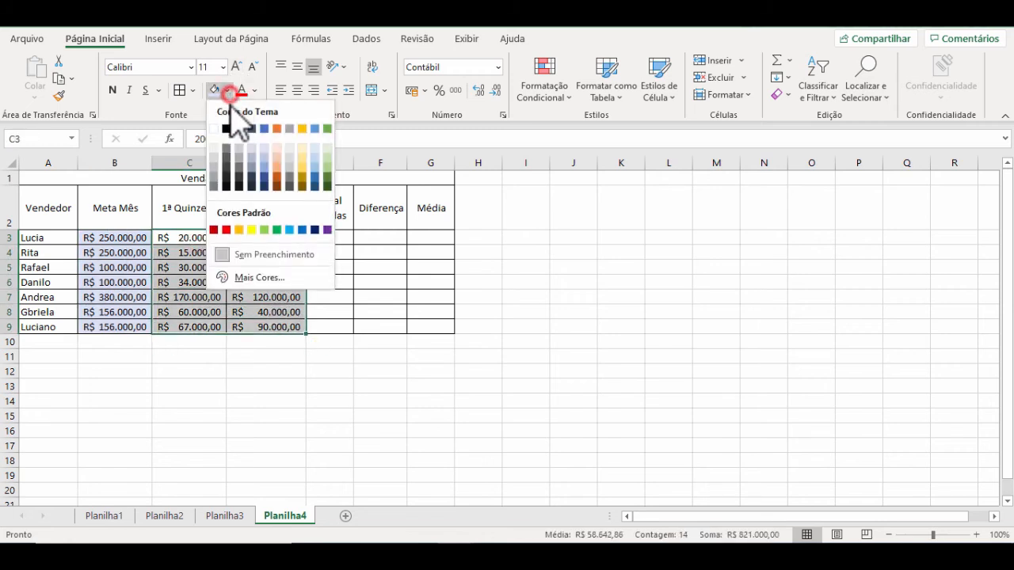
click(304, 152)
Step: Reduce the currency values in B3:D9 to zero decimal places
click(133, 236)
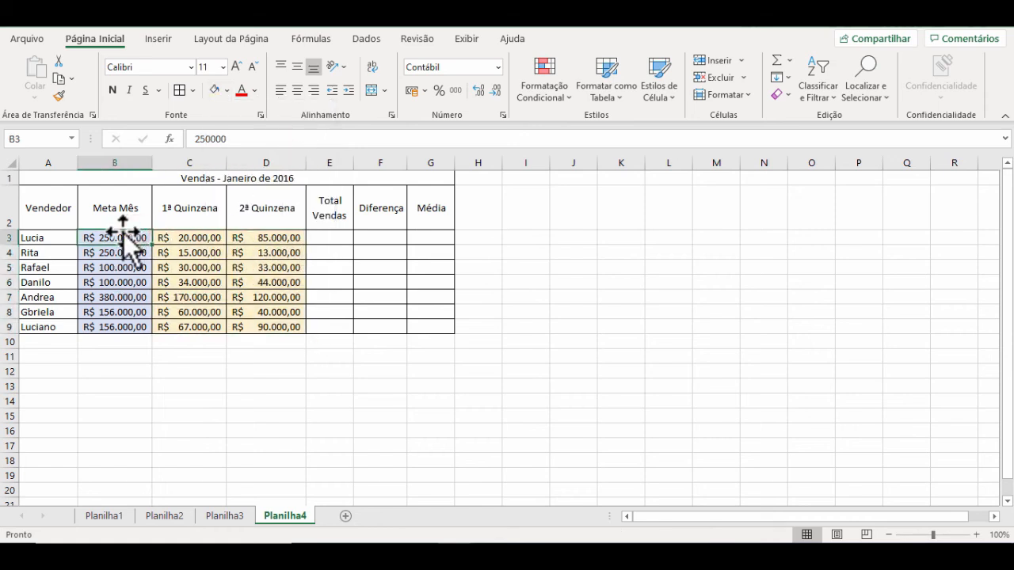
drag(127, 238, 280, 327)
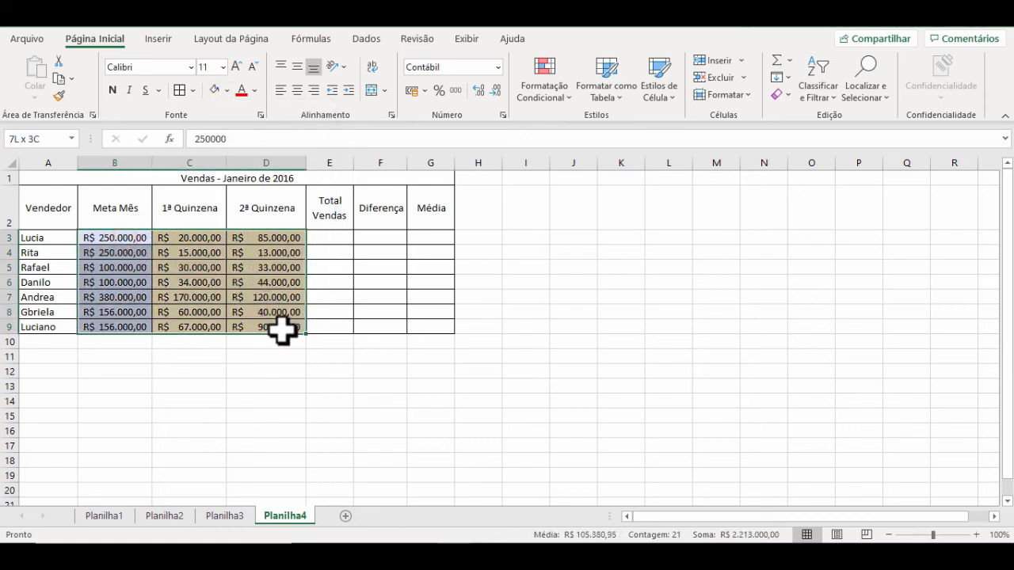
click(496, 92)
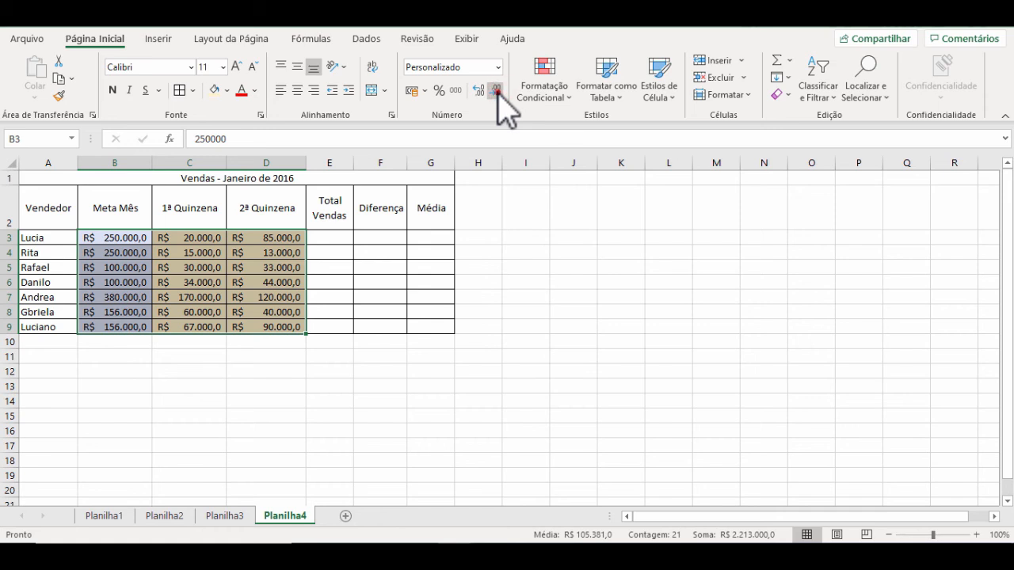
click(496, 92)
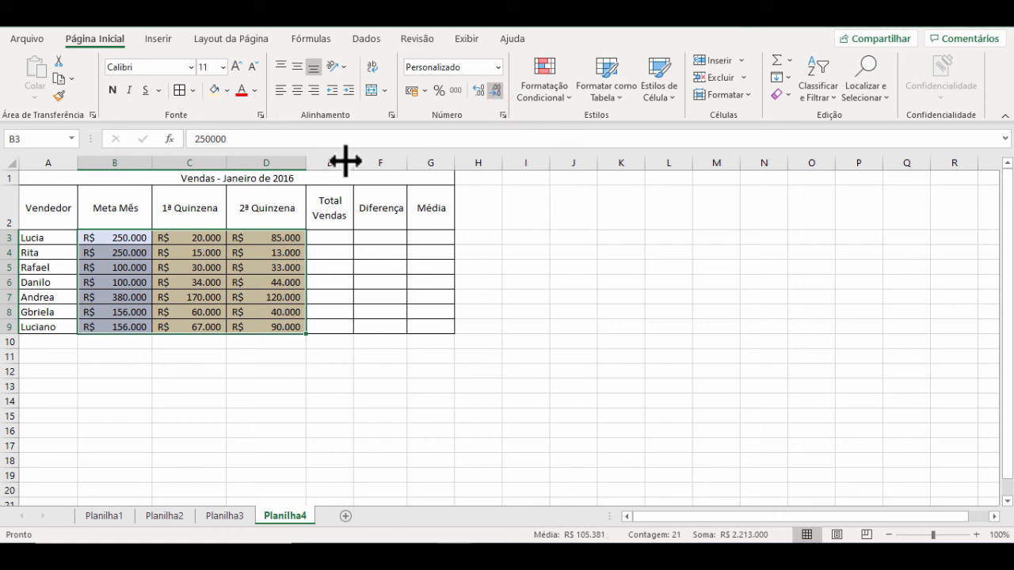
Step: Autofit columns B, C and D to their contents
click(381, 241)
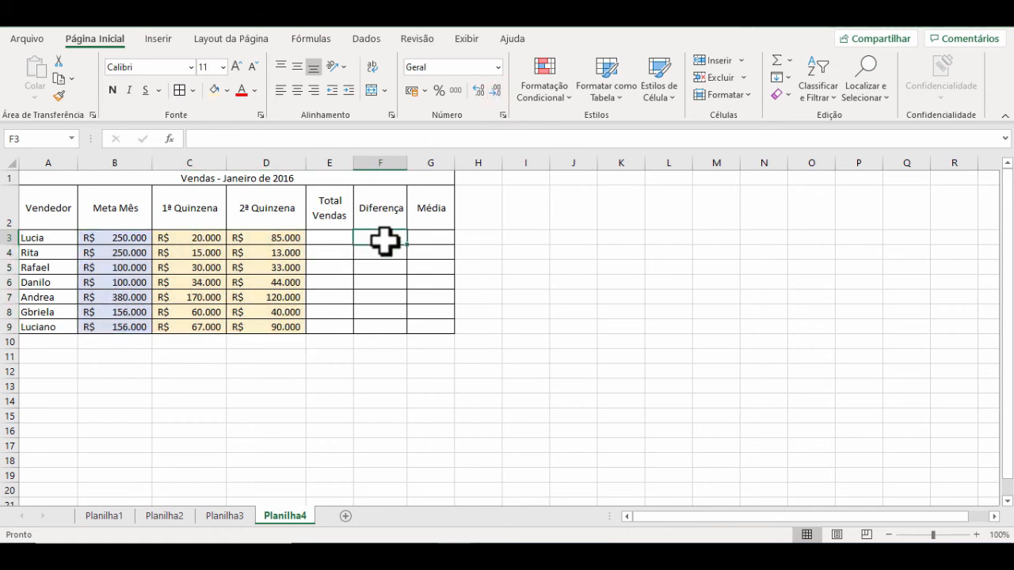
double_click(151, 163)
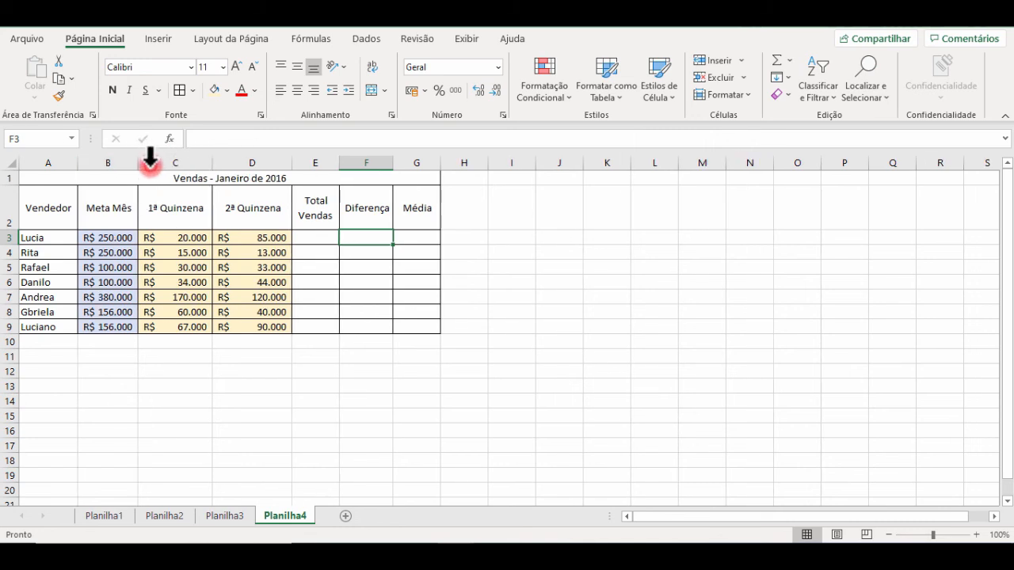
double_click(214, 162)
double_click(281, 163)
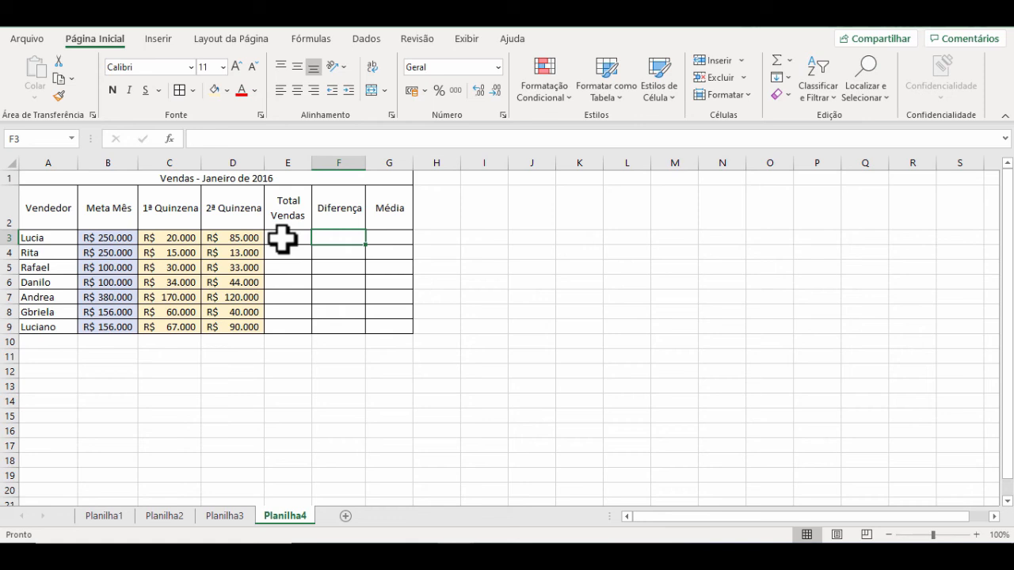
Step: Enter the formula =C3+D3 in E3 to add the first seller's two fortnights as Total Vendas
click(171, 237)
click(236, 238)
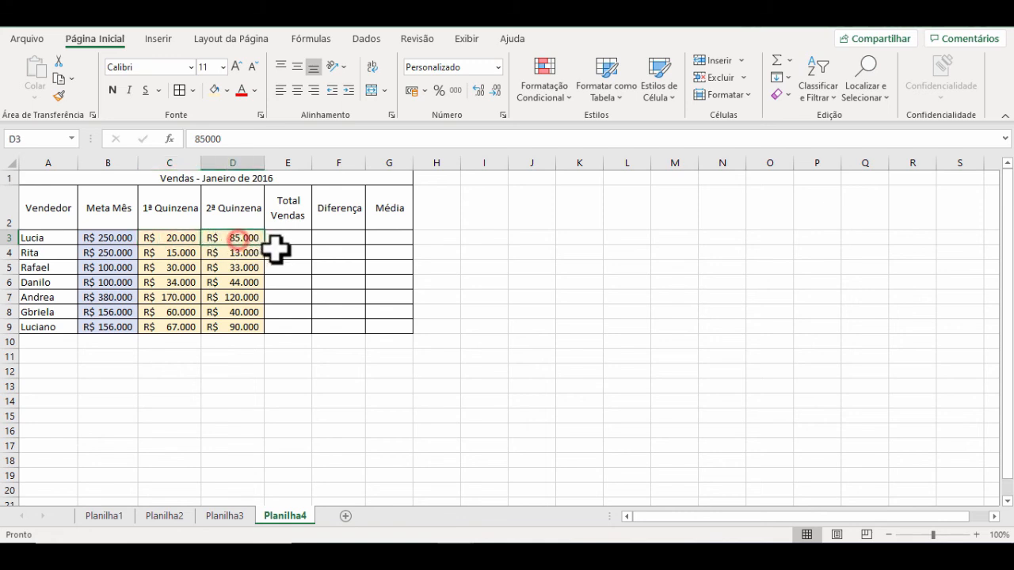
click(295, 238)
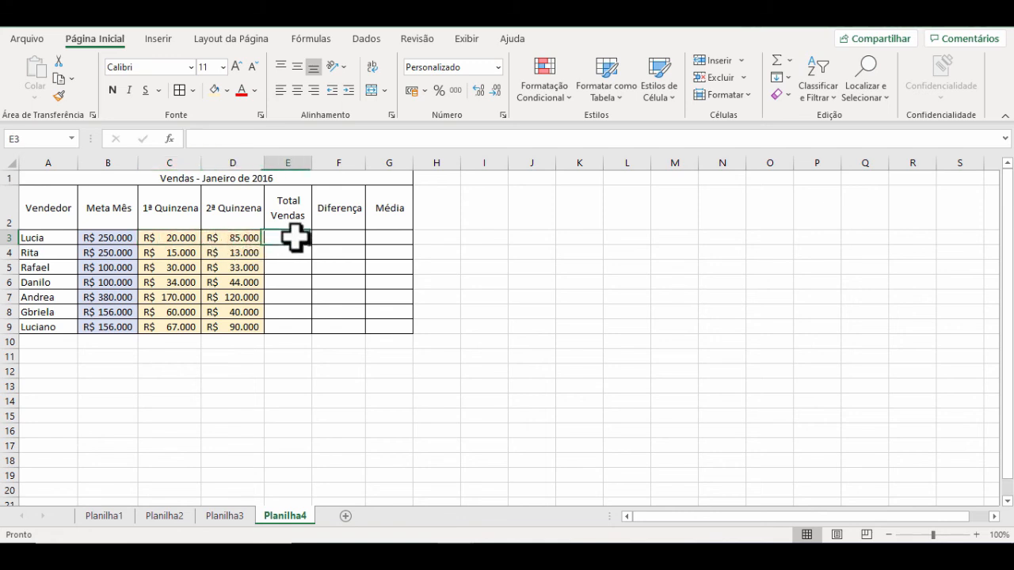
text(=)
click(177, 237)
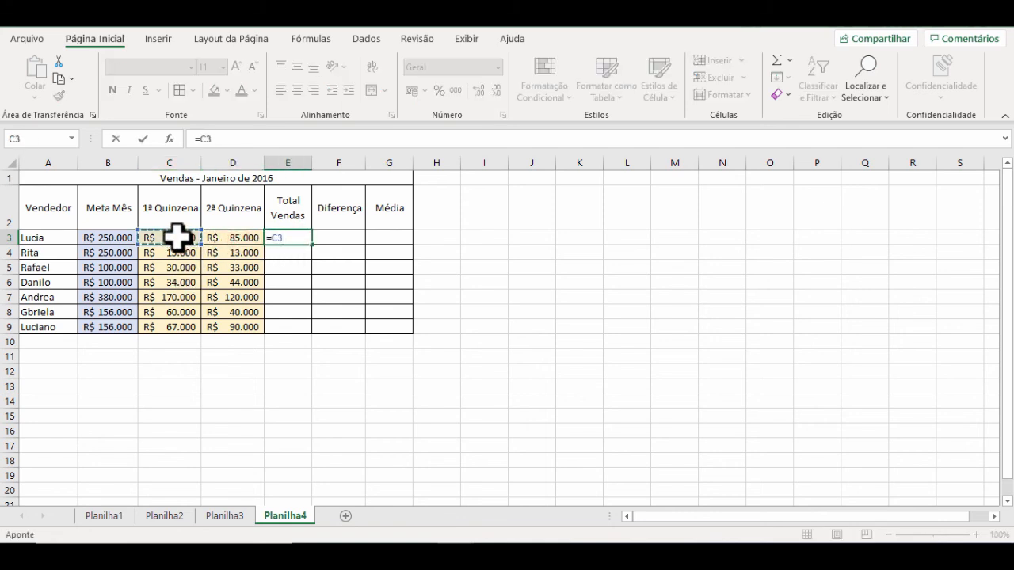
text(+)
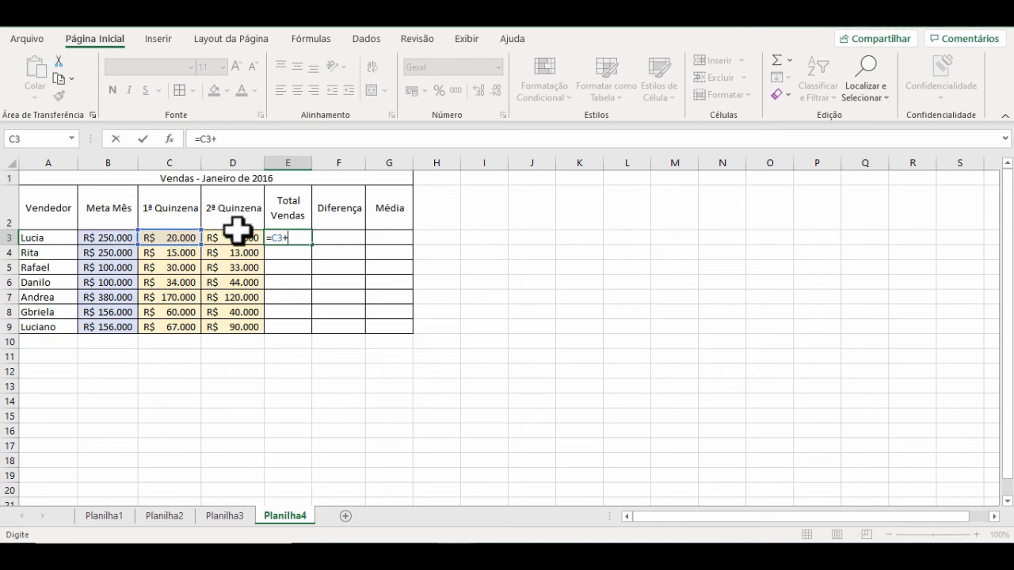
click(238, 232)
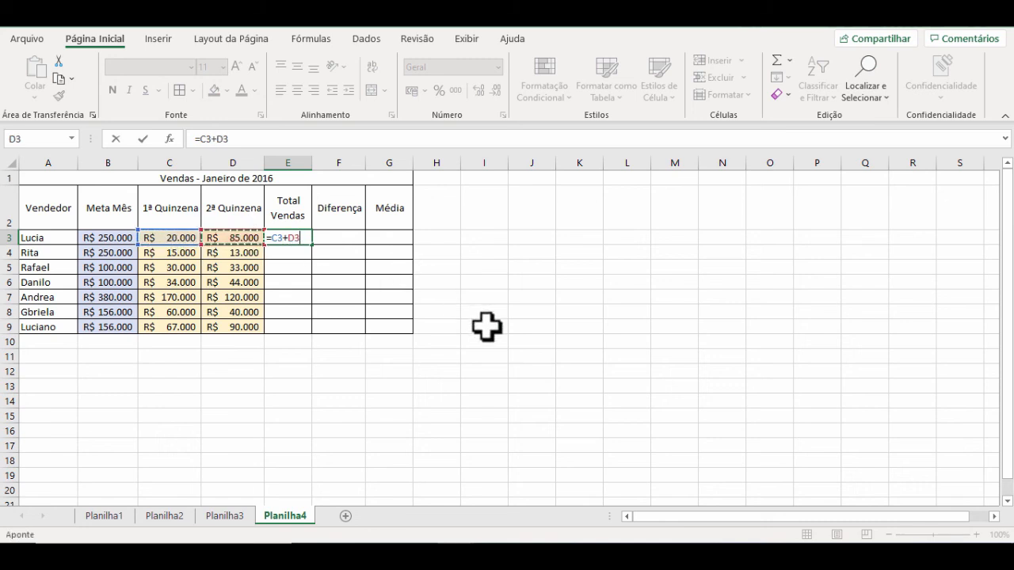
key(Return)
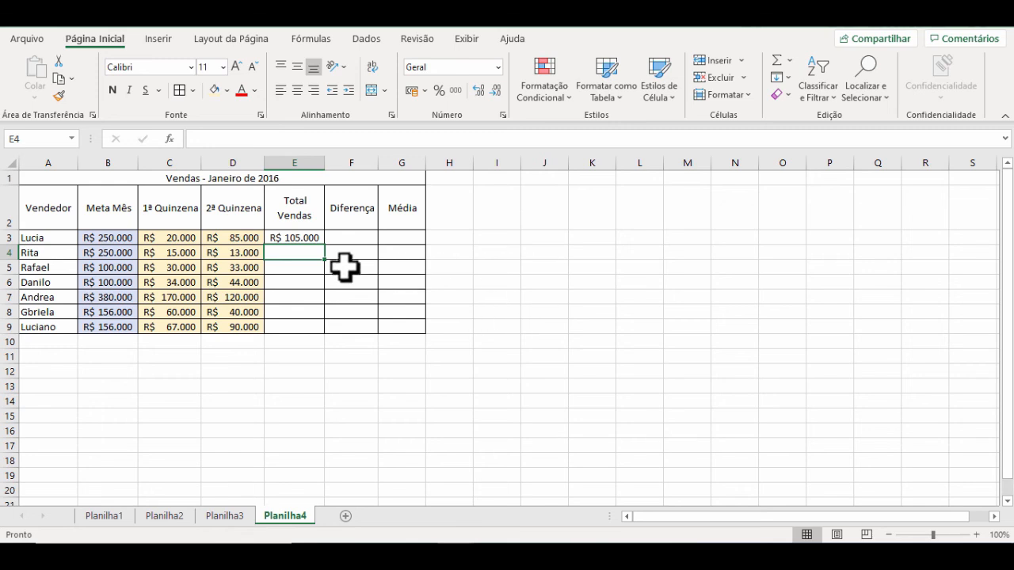
Step: Fill the Total Vendas formula from E3 down through E9
click(302, 240)
drag(324, 245, 322, 333)
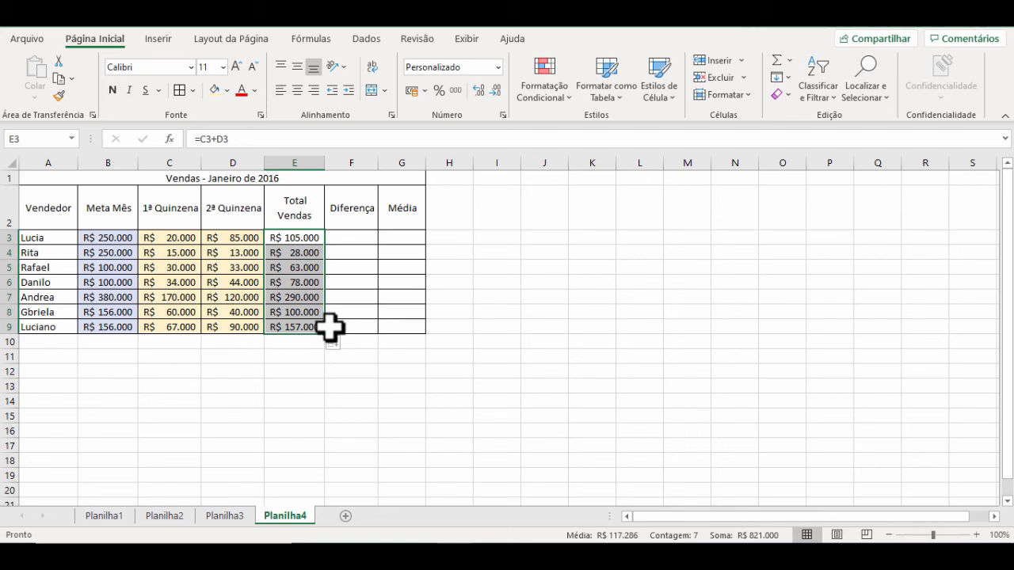
click(374, 282)
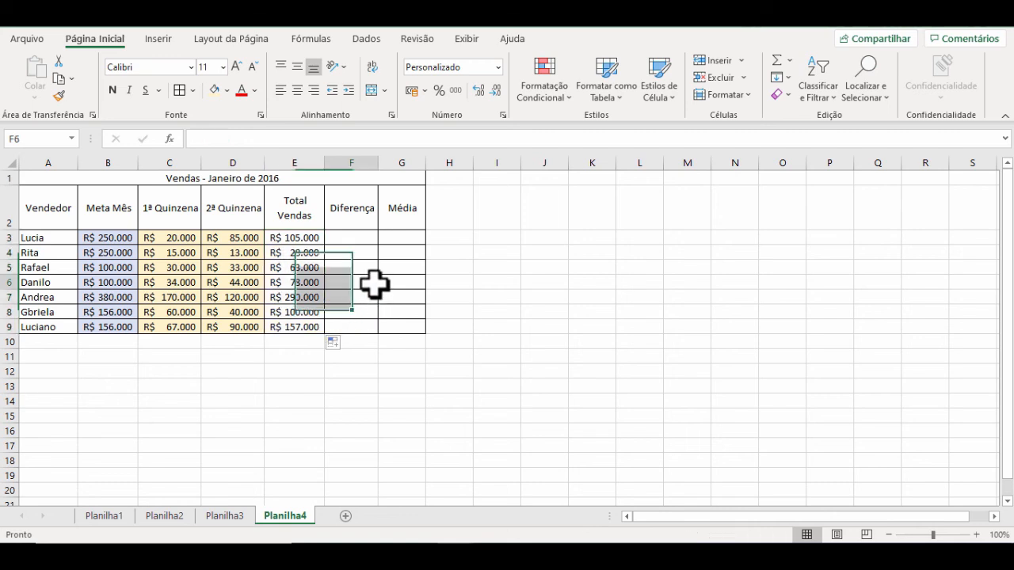
Step: Enter the formula =B3-E3 in F3 to calculate the first seller's Diferença between monthly target and total sales
click(343, 234)
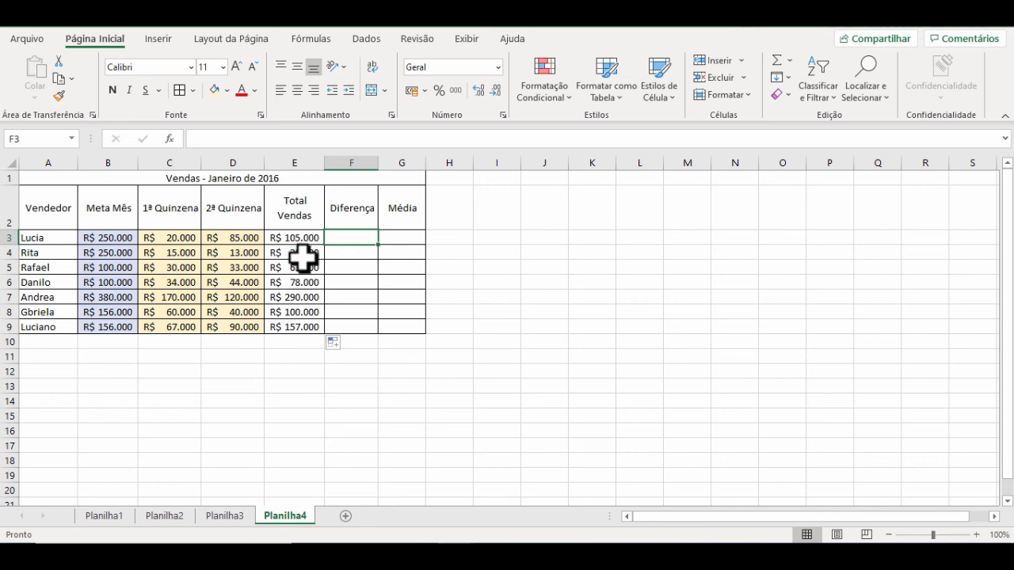
text(=)
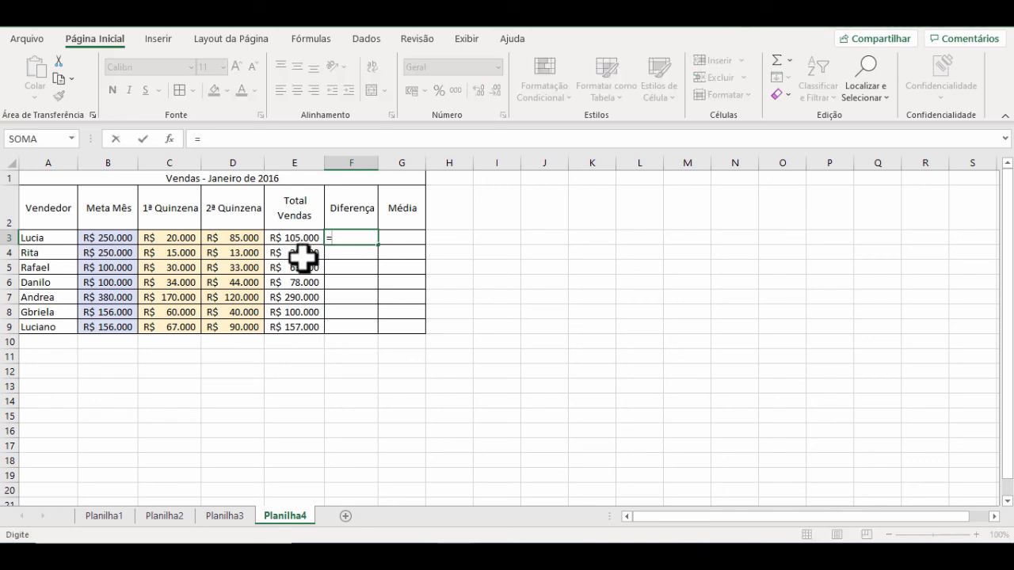
click(109, 238)
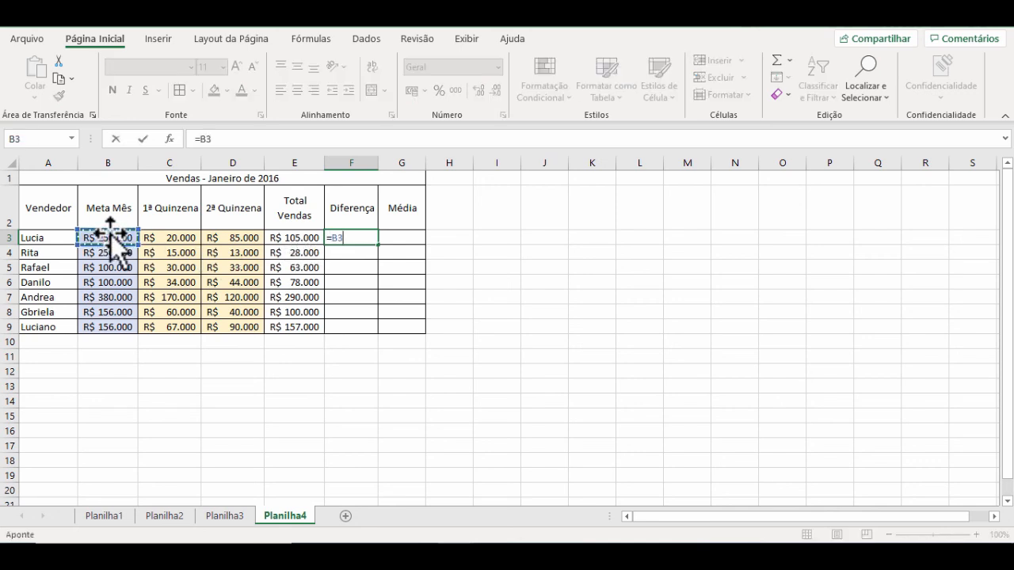
text(-)
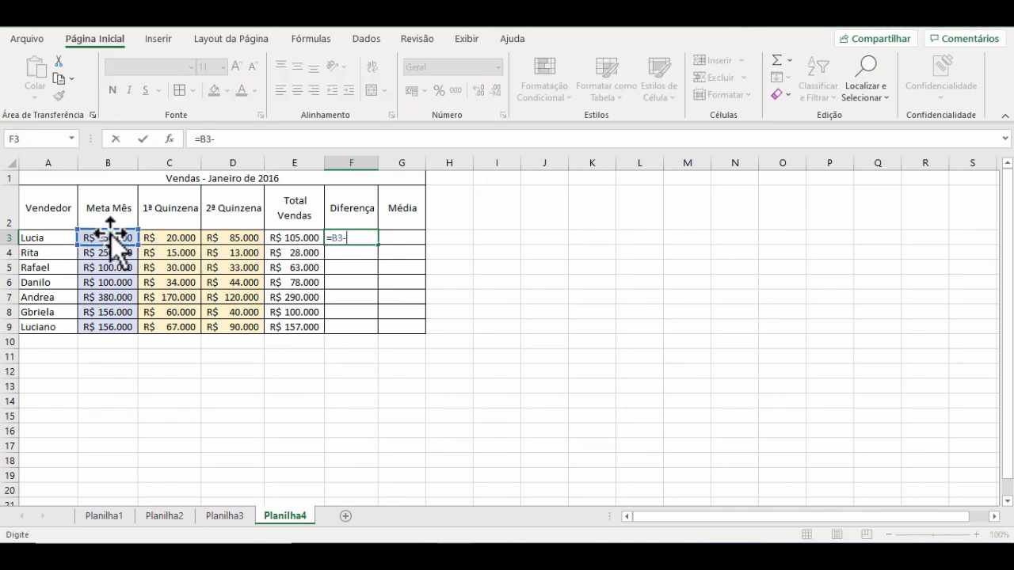
click(287, 234)
key(Return)
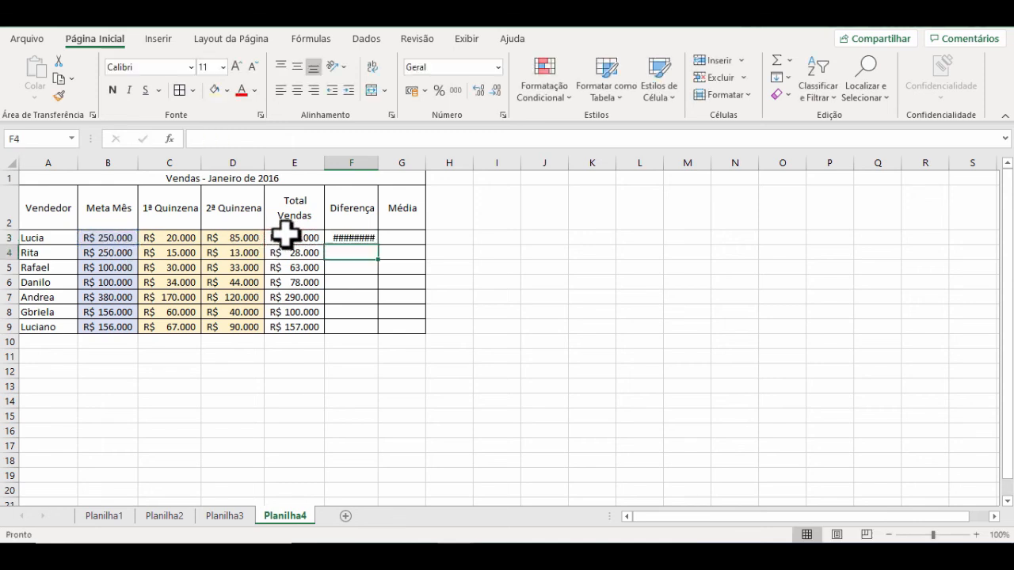
Step: Widen column F to fit its values and fill the Diferença formula from F3 down through F9
drag(378, 164, 391, 164)
click(385, 236)
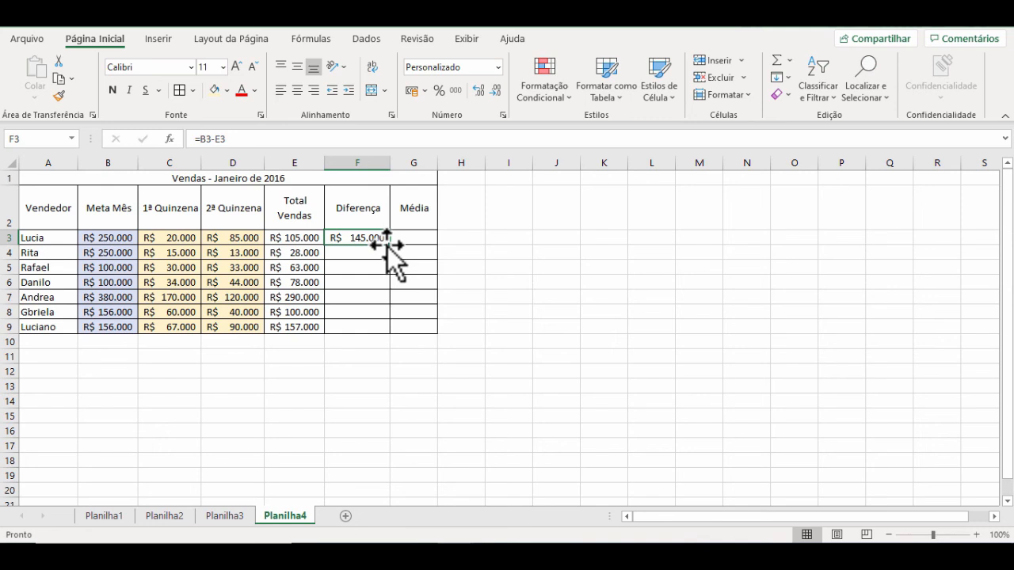
drag(390, 246, 389, 333)
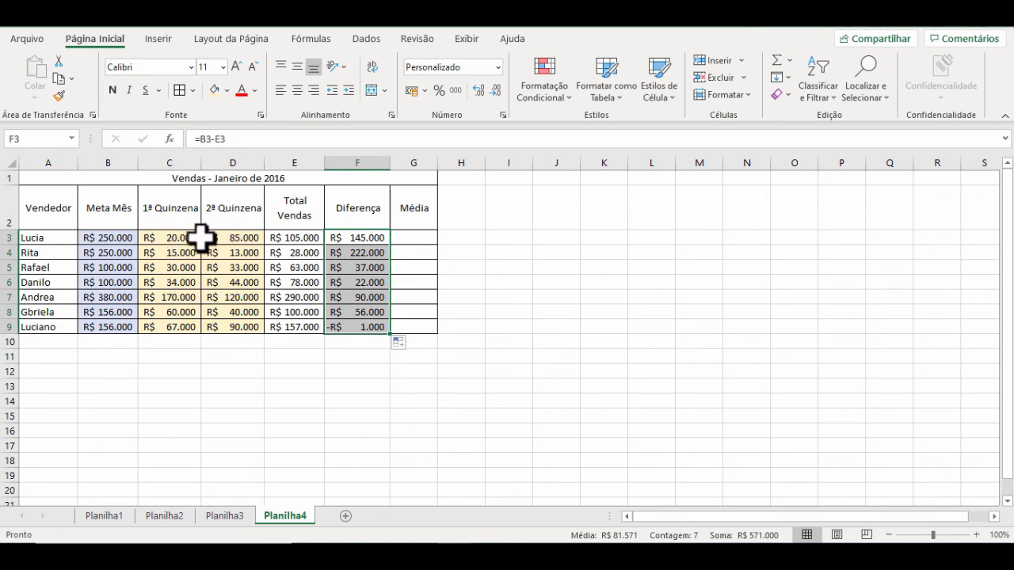
Step: Widen column G and enter the formula =(C3+D3)/2 in G3 to calculate the first seller's Média of the two fortnights
drag(437, 163, 470, 168)
click(441, 236)
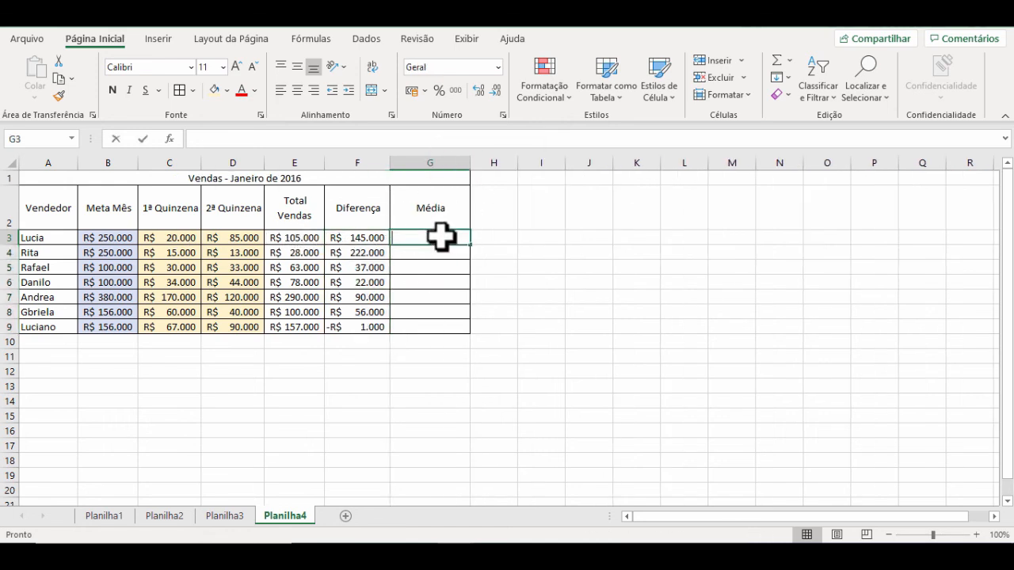
text(=)
click(158, 235)
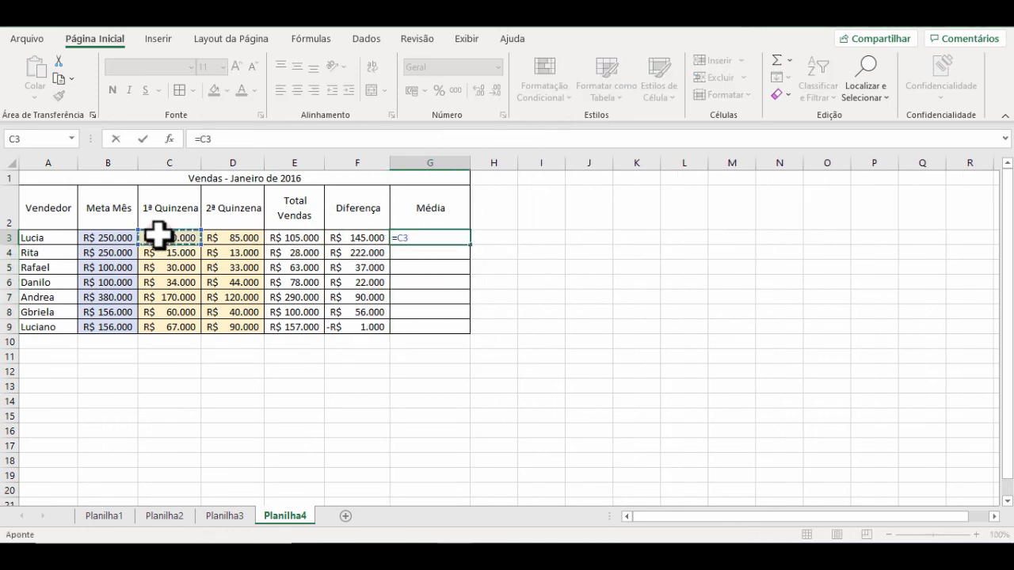
text(+)
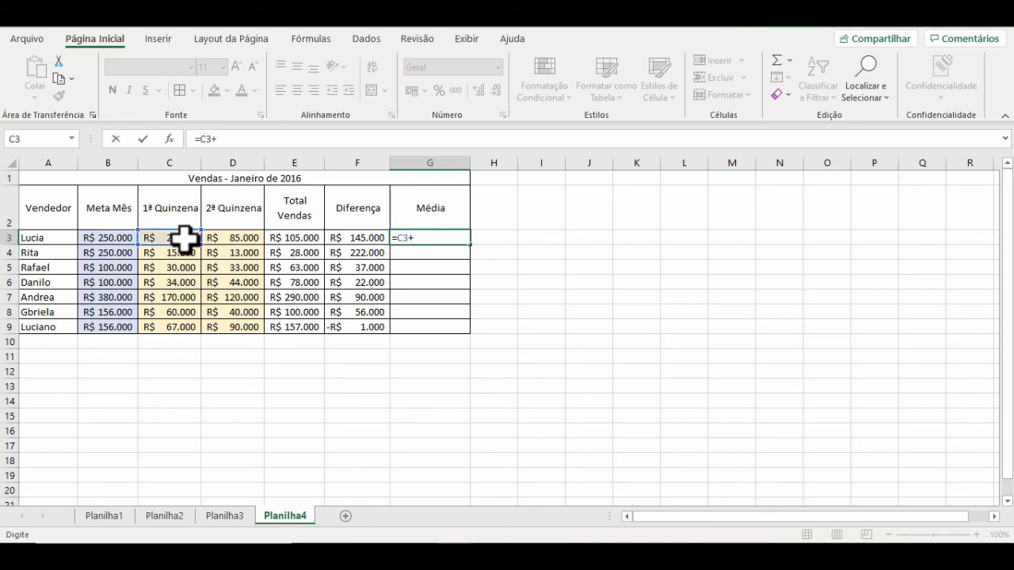
click(229, 237)
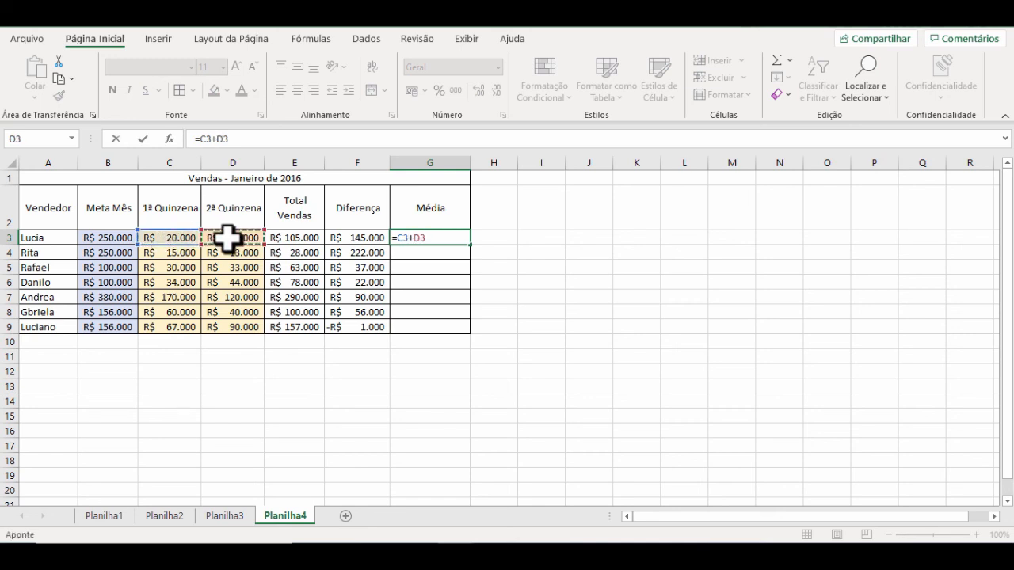
text(?)
key(BackSpace)
click(396, 238)
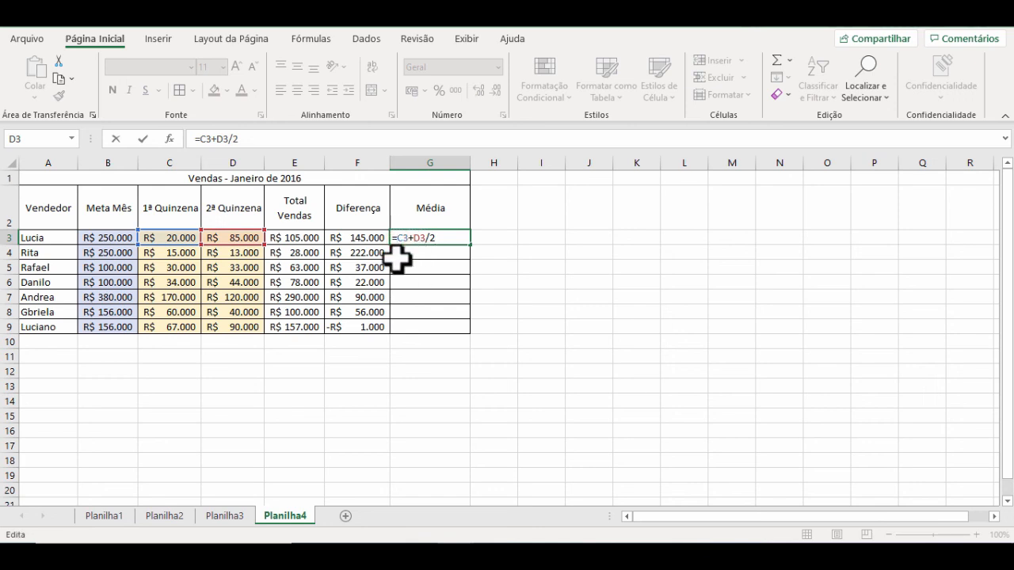
text(()
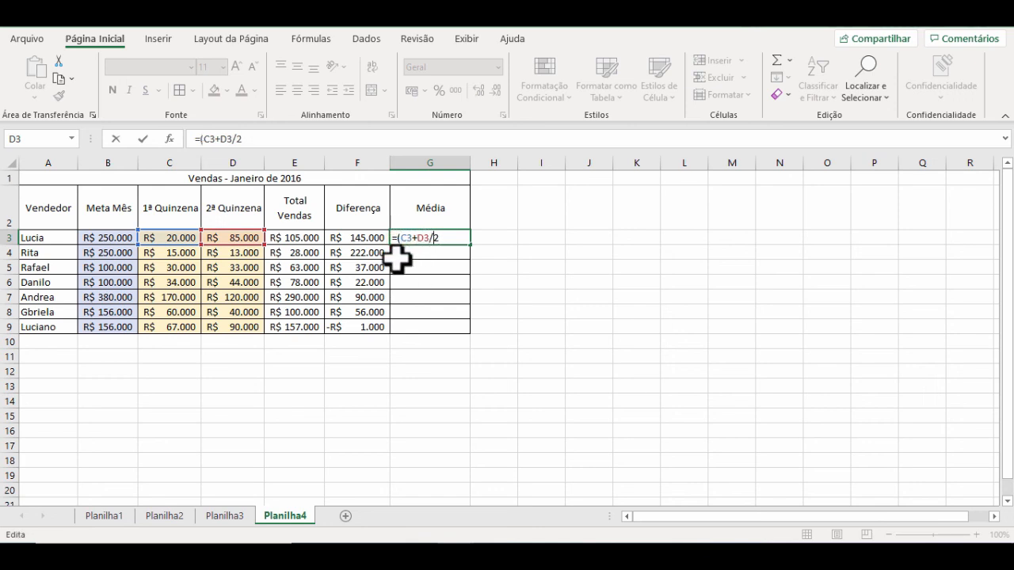
text())
key(Return)
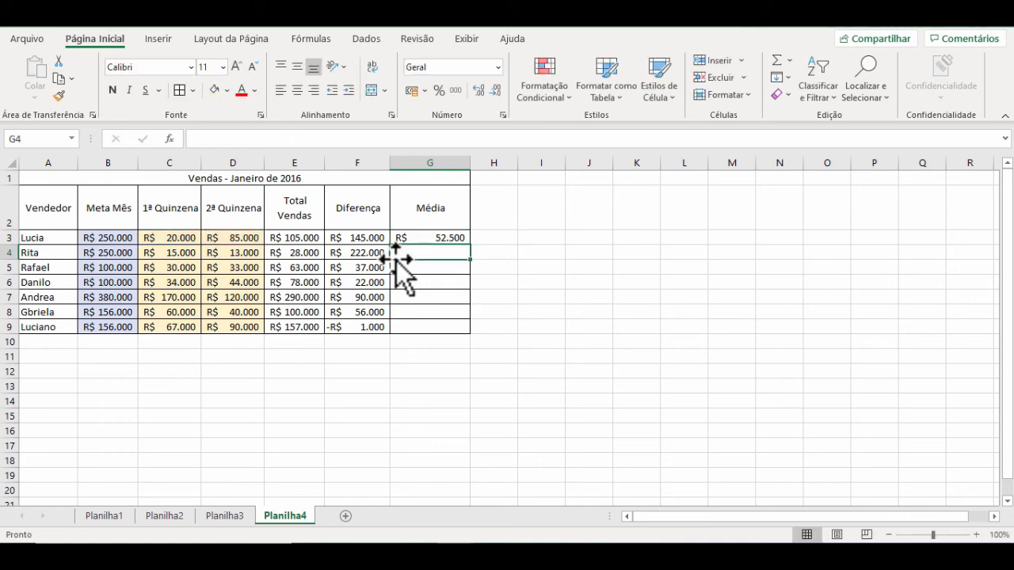
Step: Fill the Média formula from G3 down through G9
click(428, 238)
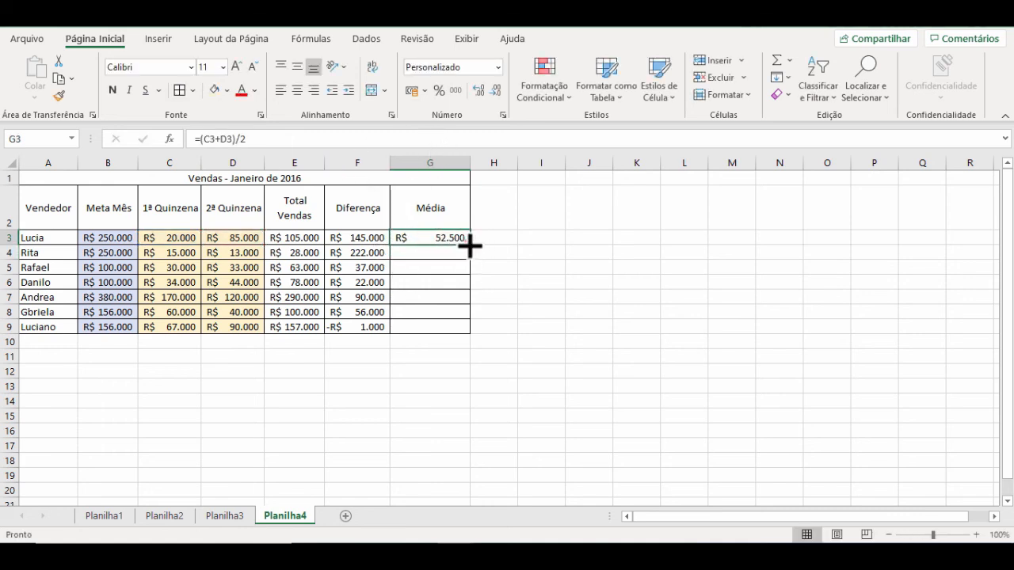
drag(470, 245, 465, 336)
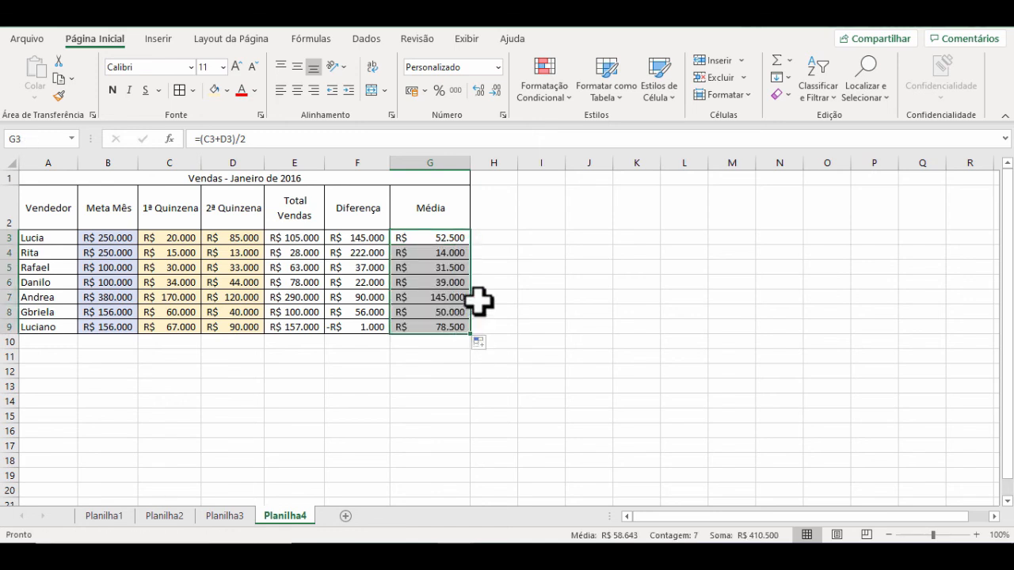
click(480, 300)
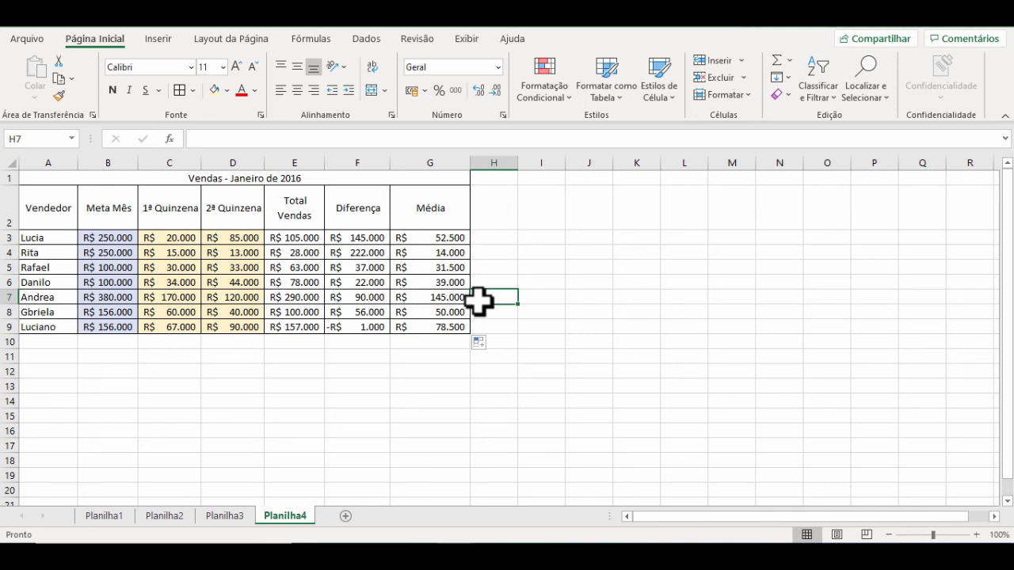